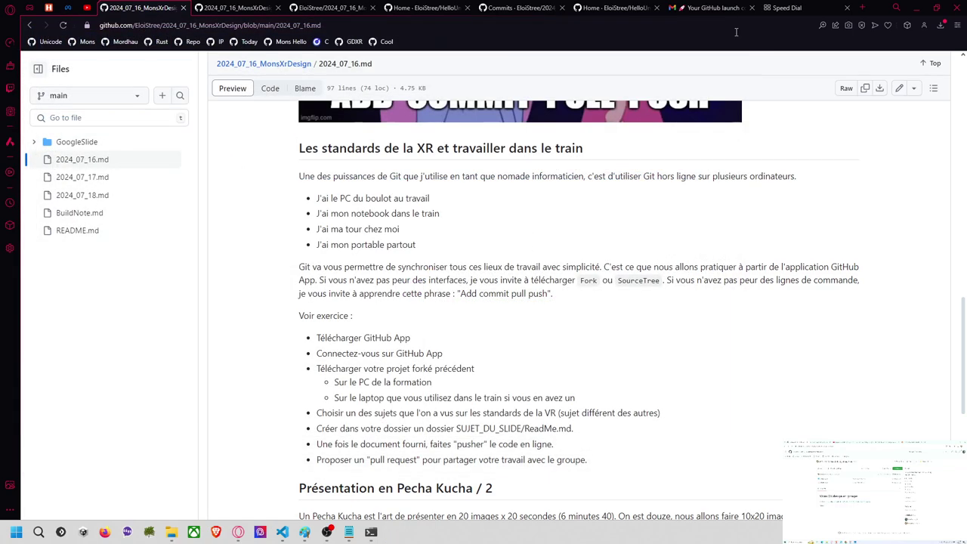
Step: Close Sourcetree and search Google in a new tab for 'fork git'
{"action": "left_click", "coordinate": [715, 28]}
{"action": "left_click", "coordinate": [862, 9]}
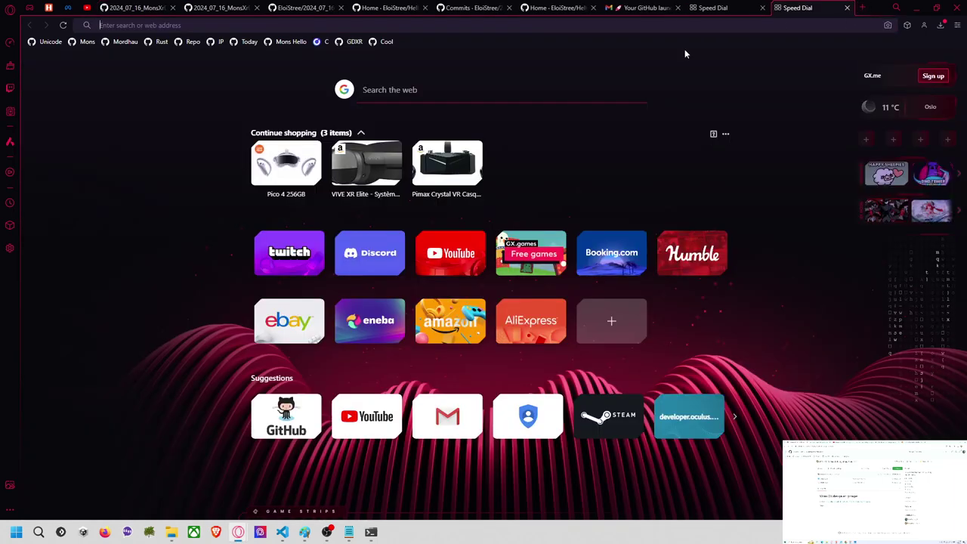
{"action": "type", "text": "fork"}
{"action": "key", "text": "Return"}
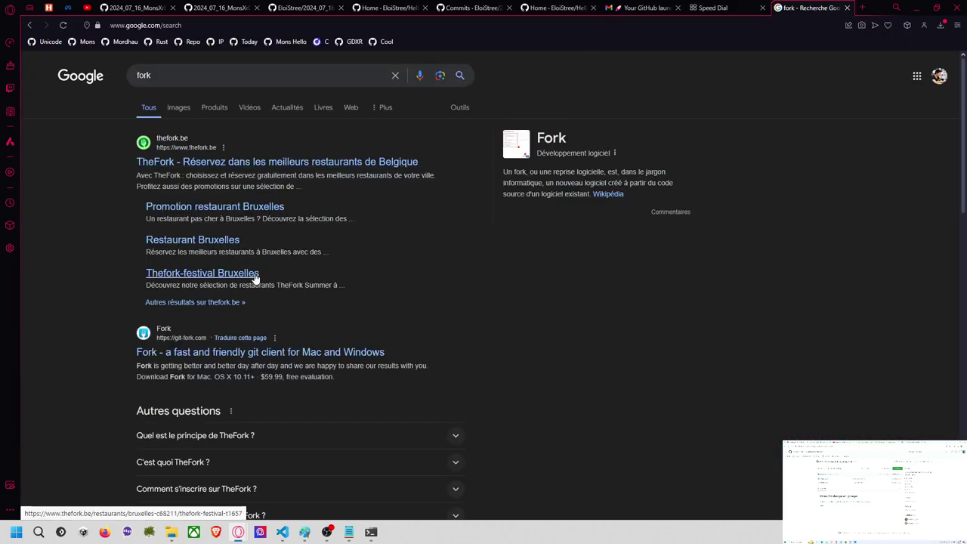
{"action": "scroll", "coordinate": [296, 301], "scroll_direction": "down", "scroll_amount": 2}
{"action": "scroll", "coordinate": [297, 301], "scroll_direction": "up", "scroll_amount": 2}
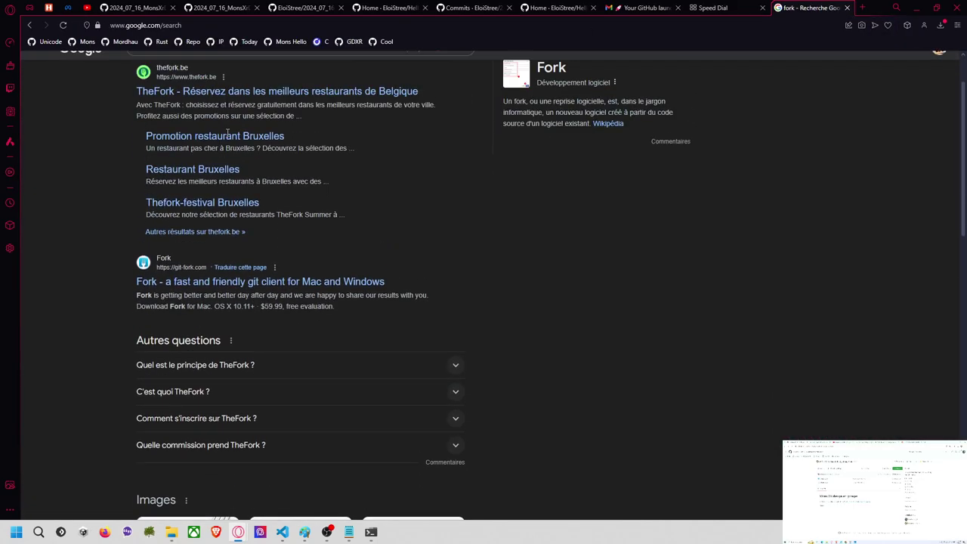
{"action": "left_click", "coordinate": [230, 74]}
{"action": "type", "text": "git"}
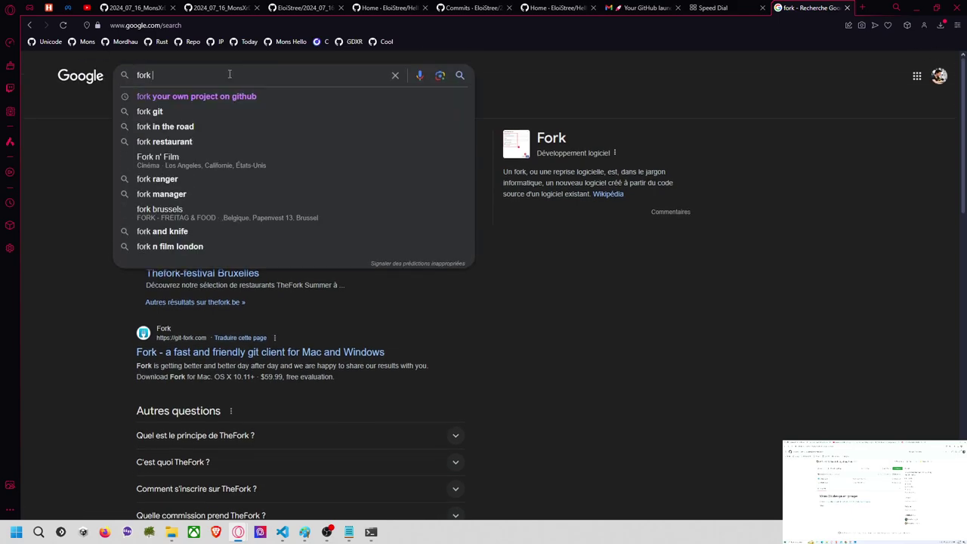
{"action": "key", "text": "Return"}
Step: Open the git-fork.com result and scroll through the Fork client's features and download options
{"action": "left_click", "coordinate": [216, 234]}
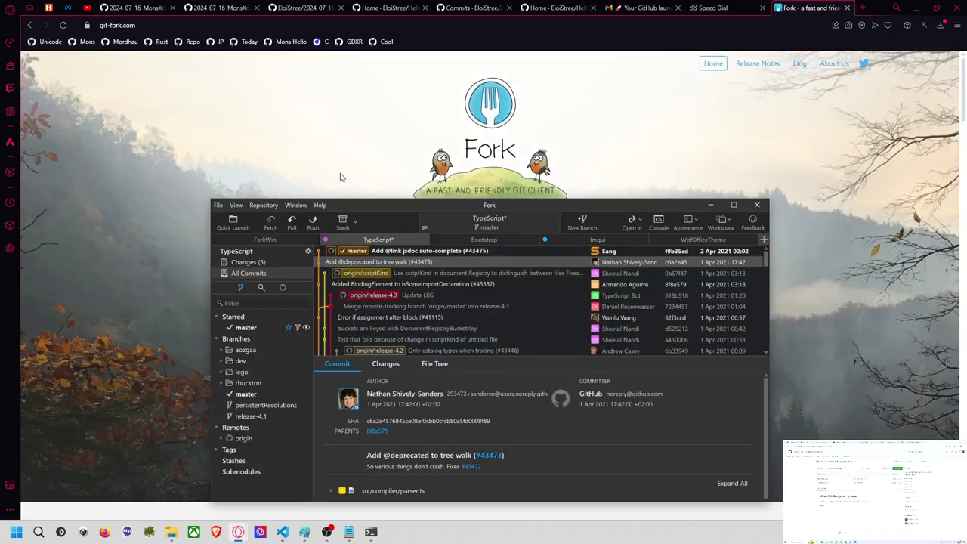
{"action": "scroll", "coordinate": [344, 176], "scroll_direction": "down", "scroll_amount": 3}
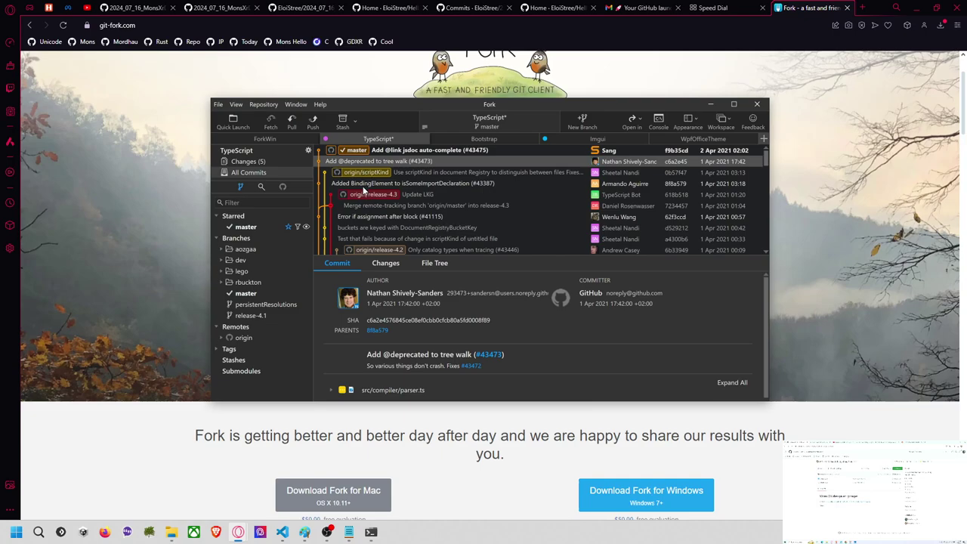
{"action": "scroll", "coordinate": [368, 199], "scroll_direction": "down", "scroll_amount": 3}
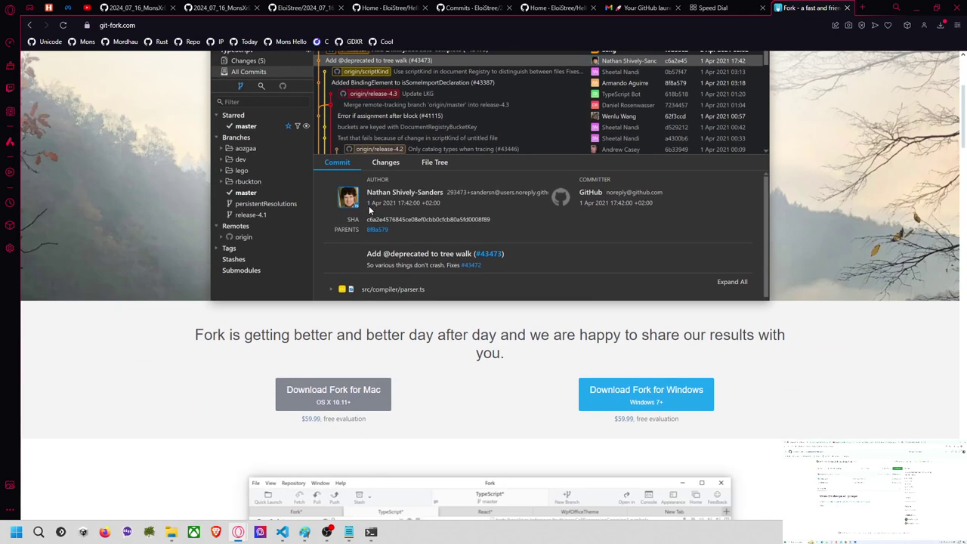
{"action": "scroll", "coordinate": [380, 213], "scroll_direction": "up", "scroll_amount": 3}
{"action": "scroll", "coordinate": [379, 210], "scroll_direction": "down", "scroll_amount": 3}
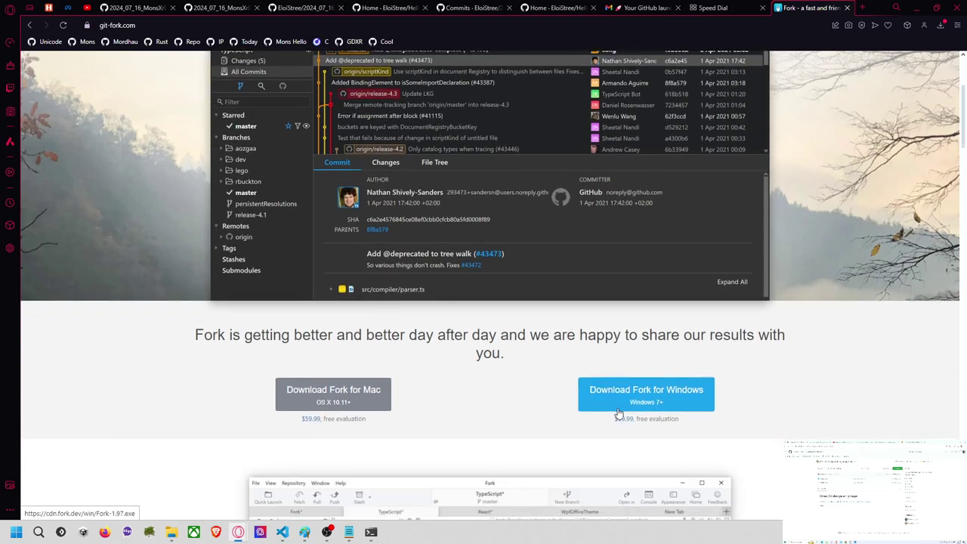
{"action": "scroll", "coordinate": [540, 393], "scroll_direction": "down", "scroll_amount": 5}
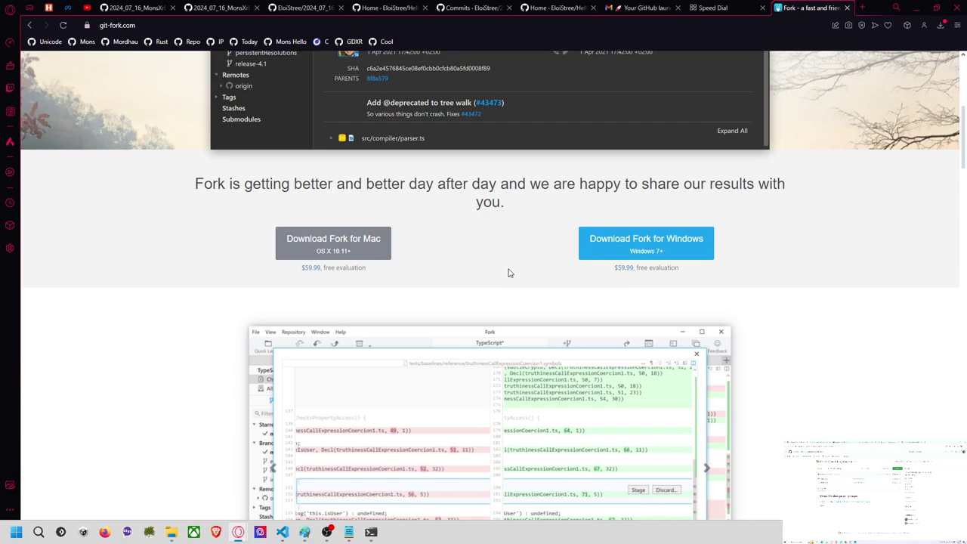
{"action": "scroll", "coordinate": [511, 272], "scroll_direction": "down", "scroll_amount": 9}
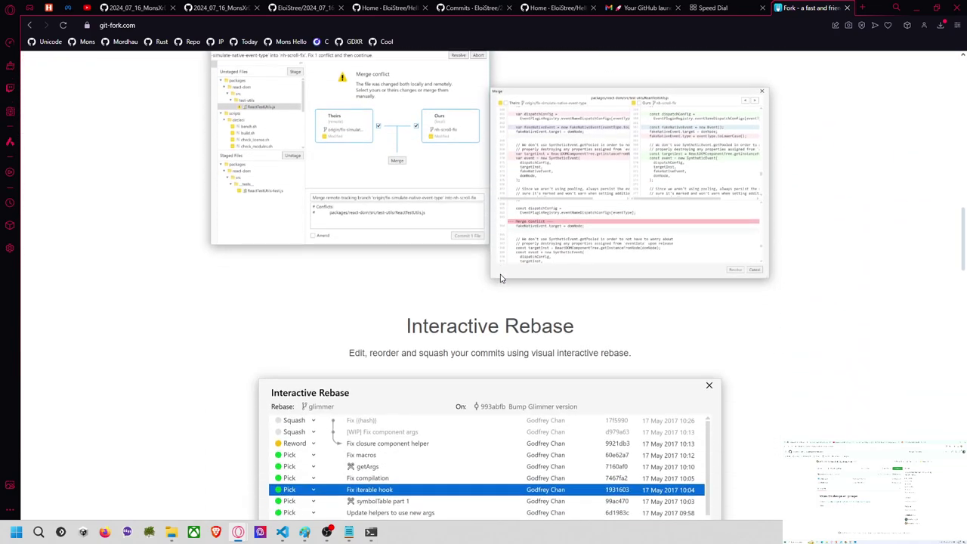
{"action": "scroll", "coordinate": [499, 278], "scroll_direction": "down", "scroll_amount": 8}
{"action": "scroll", "coordinate": [501, 279], "scroll_direction": "down", "scroll_amount": 10}
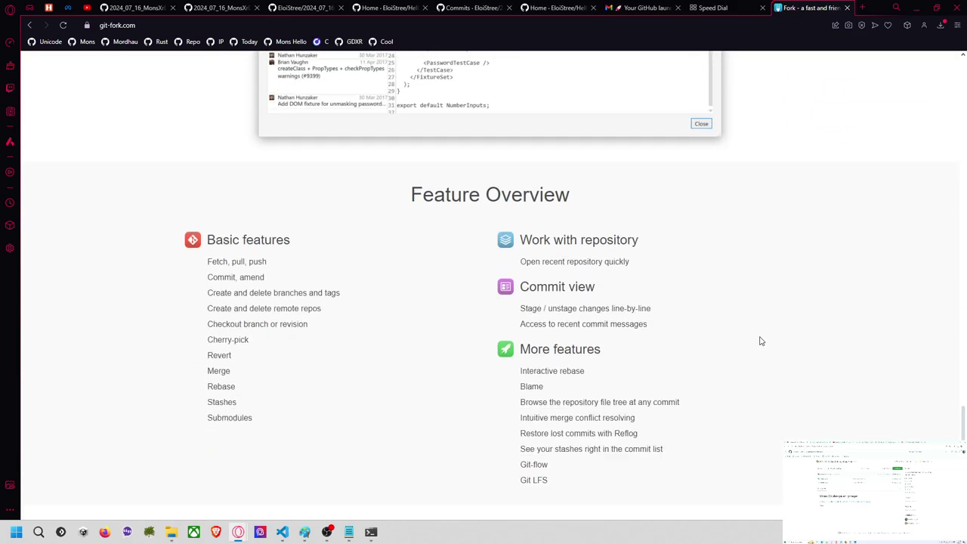
{"action": "scroll", "coordinate": [762, 342], "scroll_direction": "down", "scroll_amount": 1}
{"action": "left_click_drag", "start_coordinate": [963, 425], "coordinate": [964, 79]}
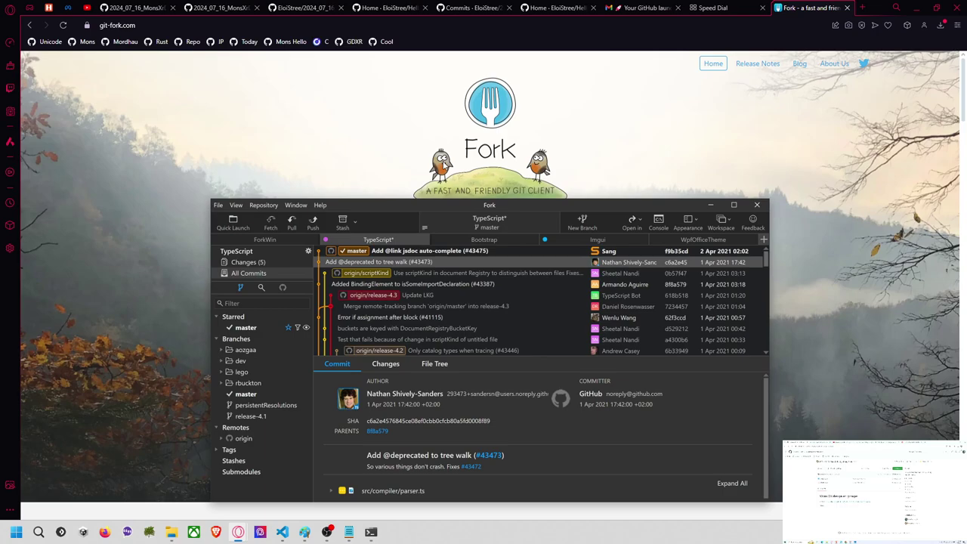
Step: Close the Fork tab and highlight the Télécharger GitHub App, Connectez-vous and Télécharger projet forké steps
{"action": "left_click", "coordinate": [847, 8]}
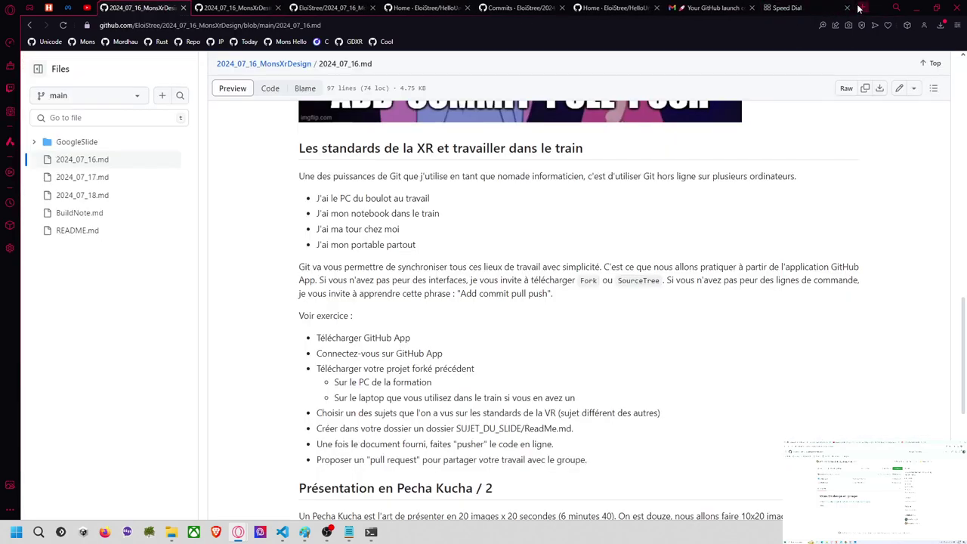
{"action": "scroll", "coordinate": [552, 297], "scroll_direction": "down", "scroll_amount": 3}
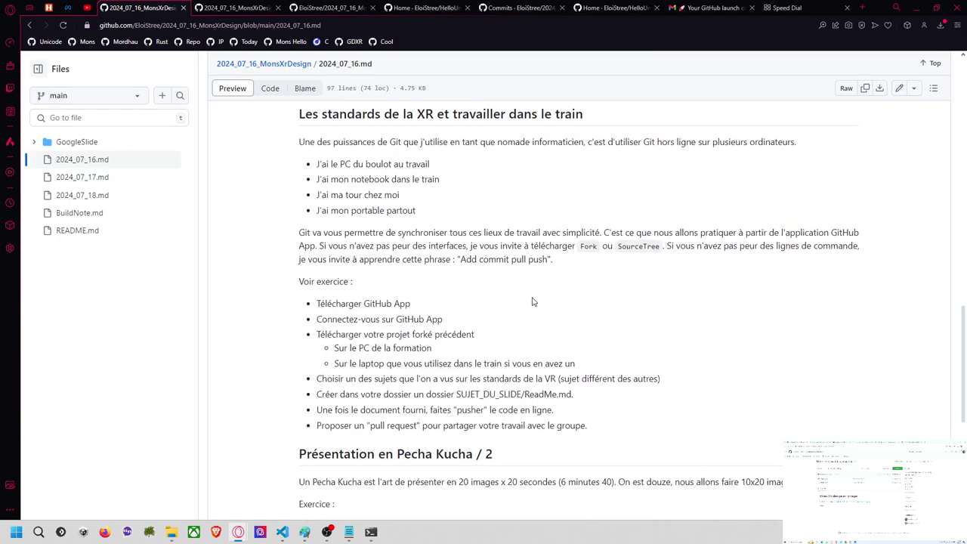
{"action": "scroll", "coordinate": [533, 302], "scroll_direction": "up", "scroll_amount": 3}
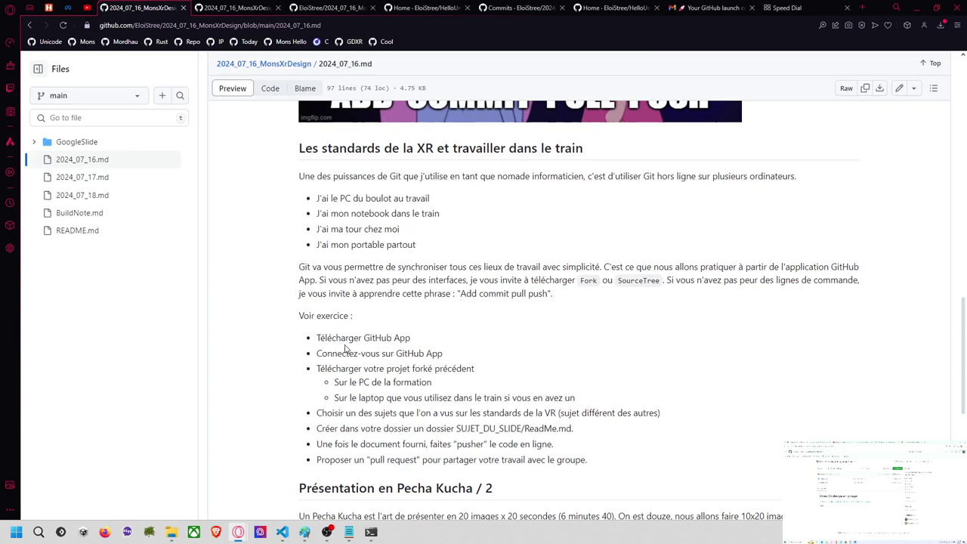
{"action": "triple_click", "coordinate": [407, 341]}
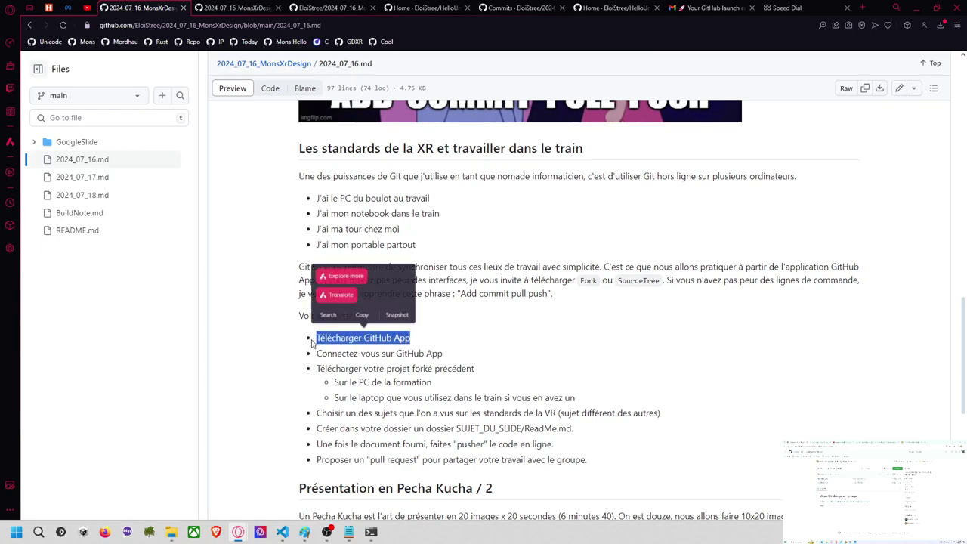
{"action": "triple_click", "coordinate": [443, 355]}
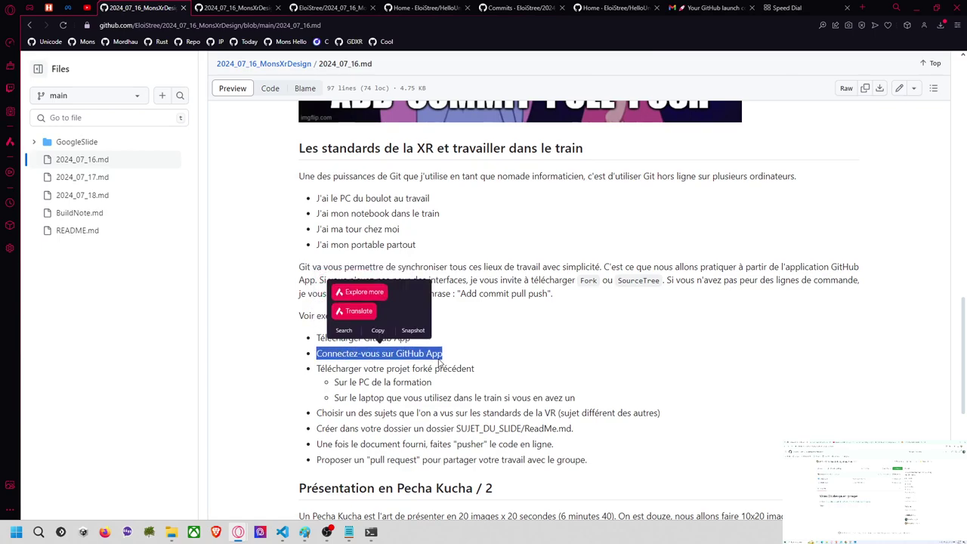
{"action": "left_click", "coordinate": [380, 374]}
{"action": "triple_click", "coordinate": [476, 371]}
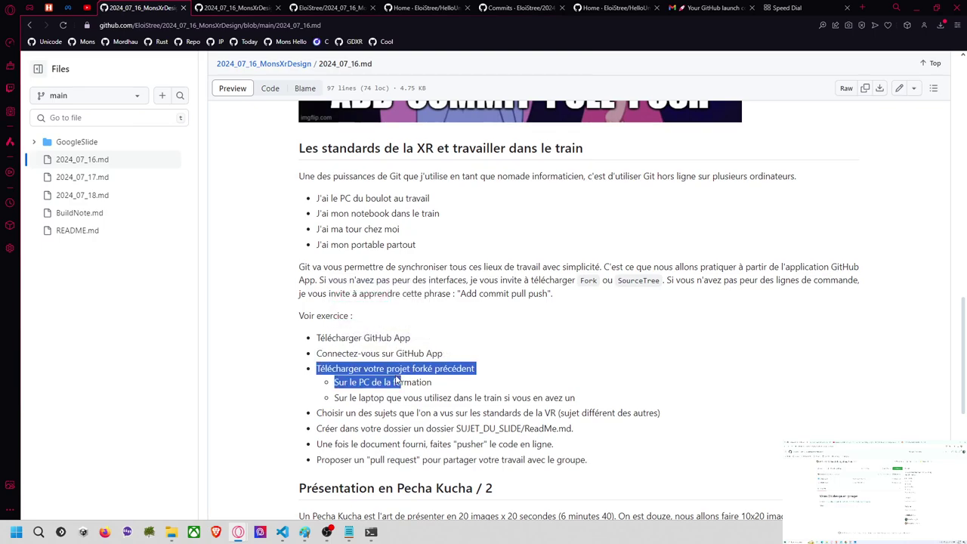
Step: Highlight the laptop sub-step, the choose-a-topic step and the words 'la VR'
{"action": "left_click", "coordinate": [328, 387]}
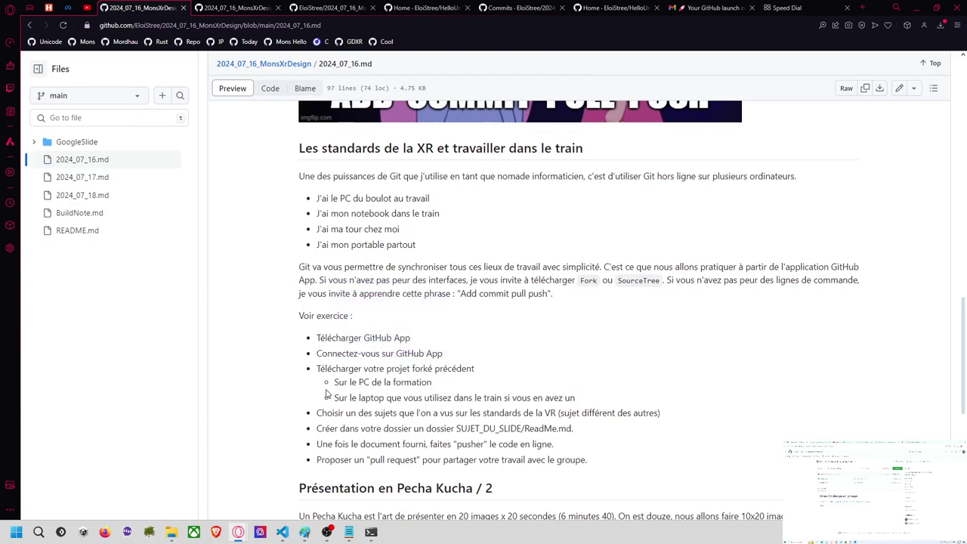
{"action": "left_click_drag", "start_coordinate": [338, 398], "coordinate": [476, 397]}
{"action": "left_click", "coordinate": [588, 388]}
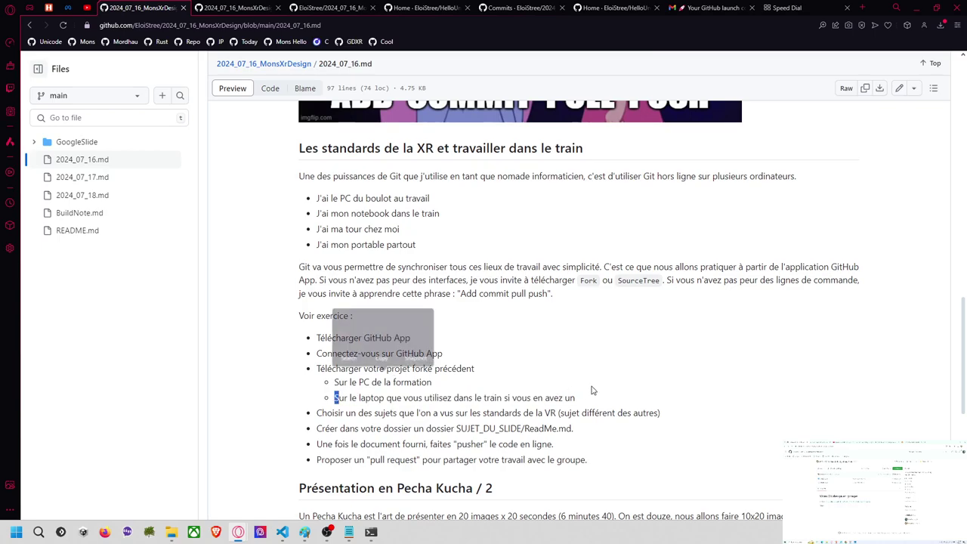
{"action": "left_click_drag", "start_coordinate": [578, 401], "coordinate": [594, 415]}
{"action": "scroll", "coordinate": [542, 327], "scroll_direction": "down", "scroll_amount": 1}
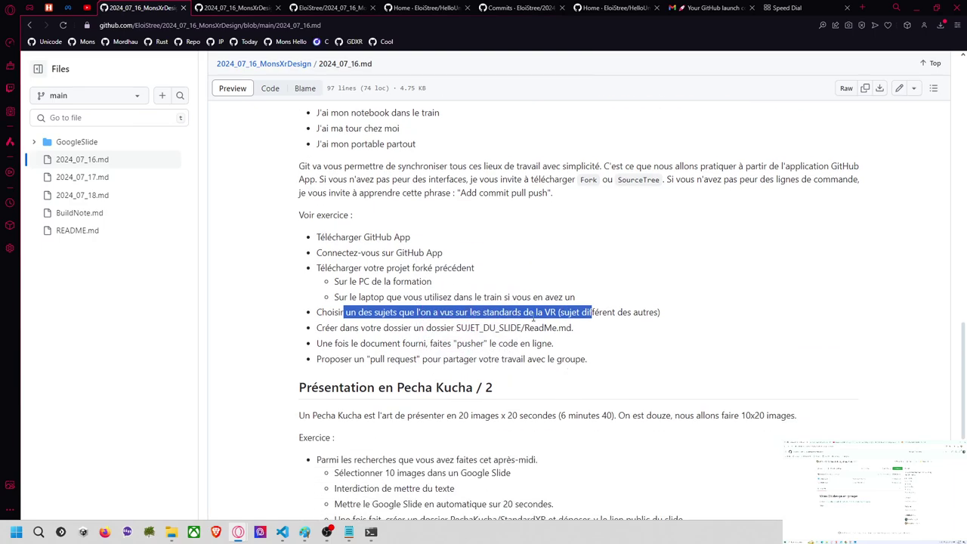
{"action": "left_click", "coordinate": [646, 321]}
{"action": "left_click_drag", "start_coordinate": [537, 312], "coordinate": [556, 312]}
{"action": "left_click", "coordinate": [595, 312]}
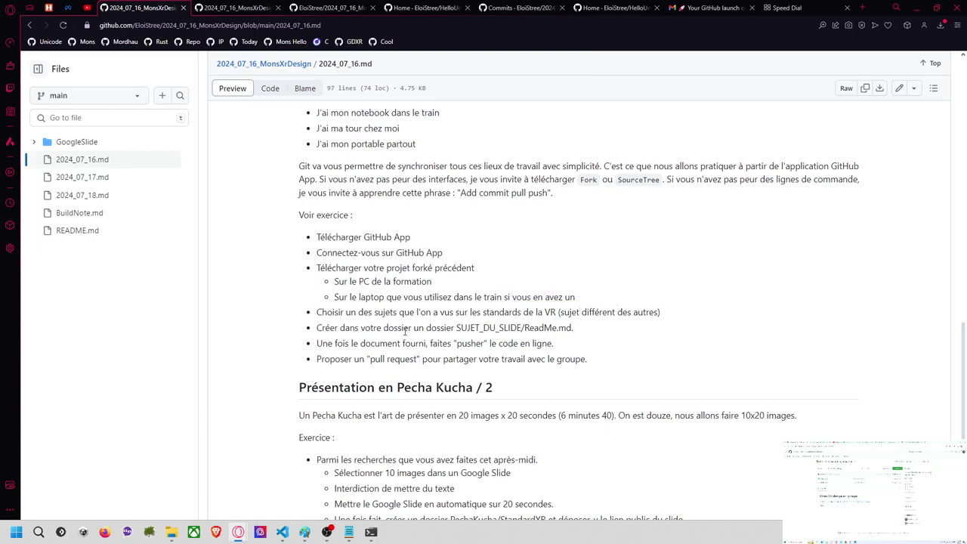
Step: Highlight the SUJET_DU_SLIDE folder name, the push-your-document step and the pull request step
{"action": "left_click_drag", "start_coordinate": [458, 328], "coordinate": [522, 324]}
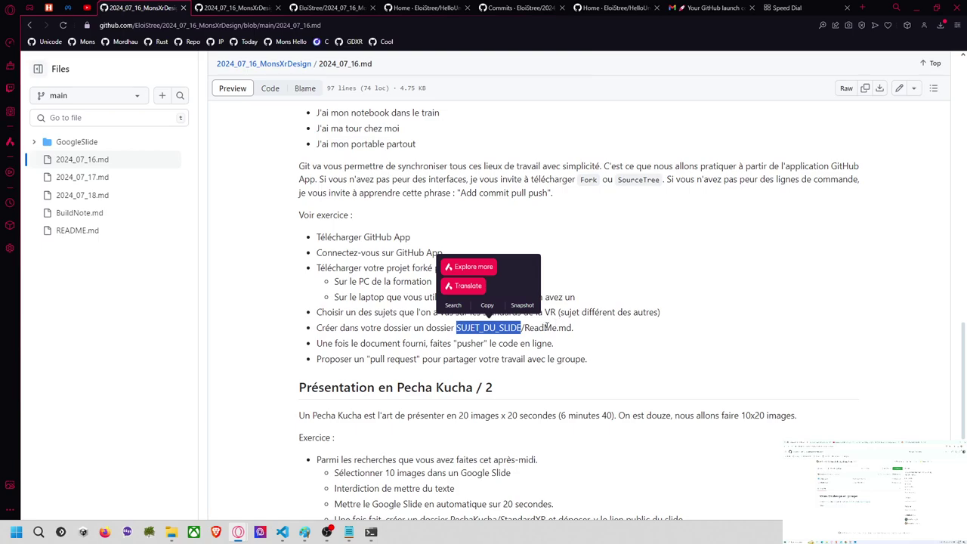
{"action": "left_click_drag", "start_coordinate": [322, 343], "coordinate": [557, 346]}
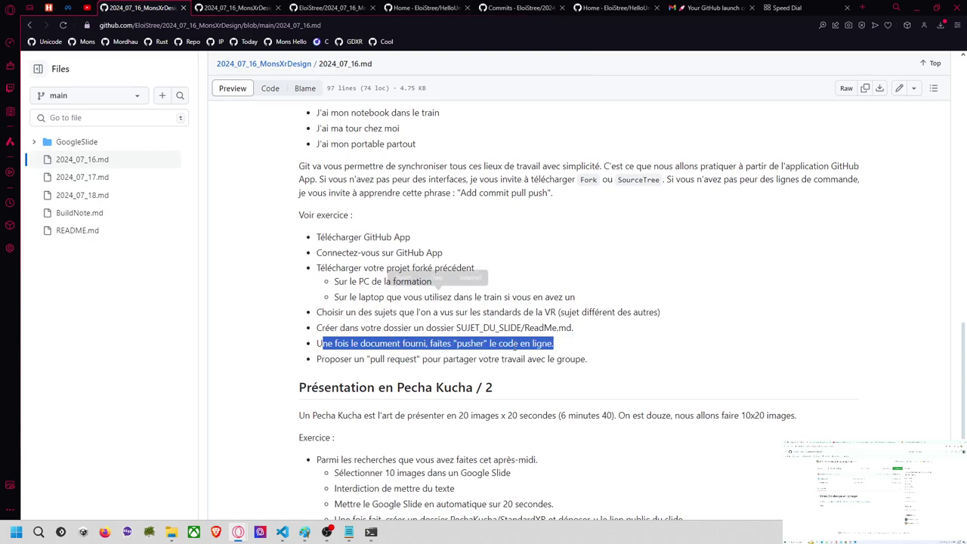
{"action": "left_click_drag", "start_coordinate": [345, 359], "coordinate": [586, 355]}
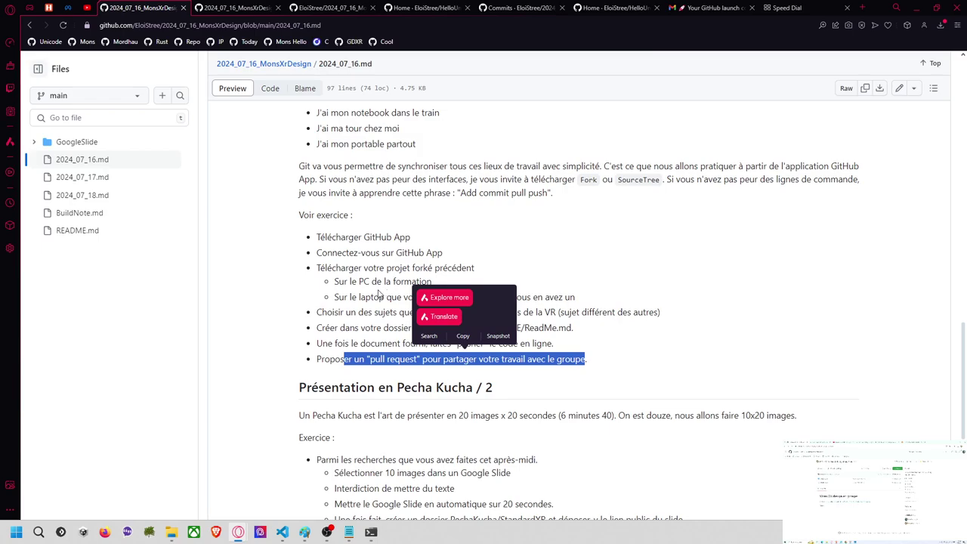
{"action": "left_click", "coordinate": [380, 294]}
{"action": "scroll", "coordinate": [380, 294], "scroll_direction": "up", "scroll_amount": 2}
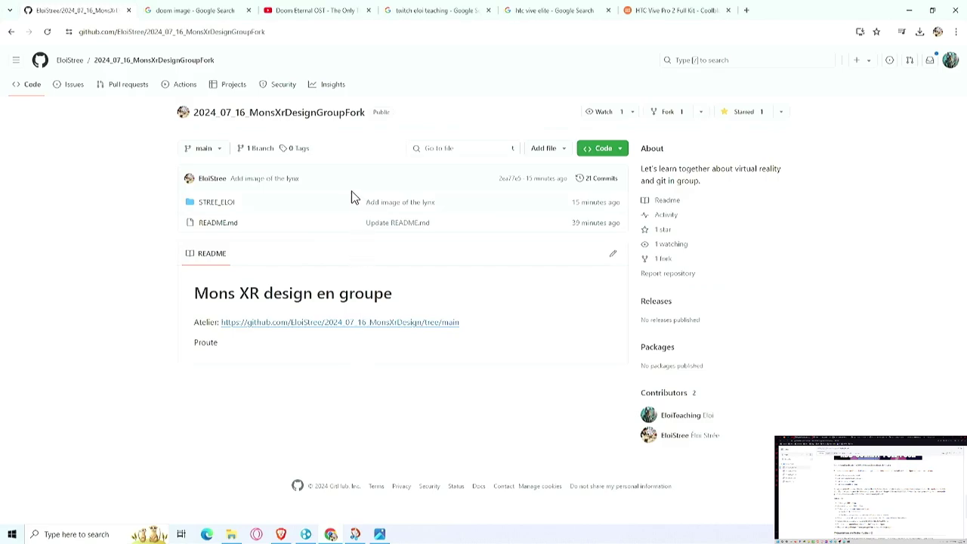
Step: Search the web for 'github app' in a new tab
{"action": "left_click", "coordinate": [746, 11]}
{"action": "type", "text": "gith"}
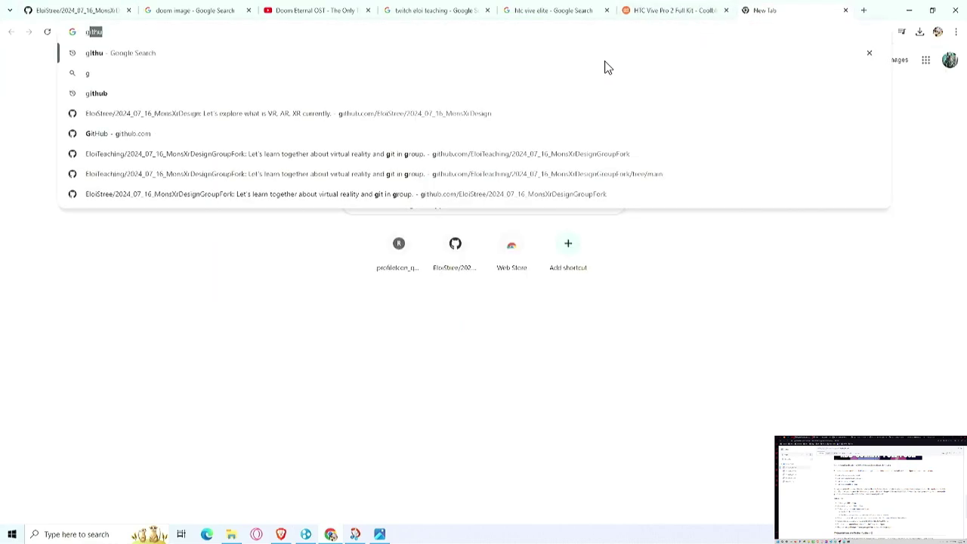
{"action": "type", "text": "b"}
{"action": "key", "text": "BackSpace"}
{"action": "type", "text": "hub app"}
{"action": "key", "text": "Return"}
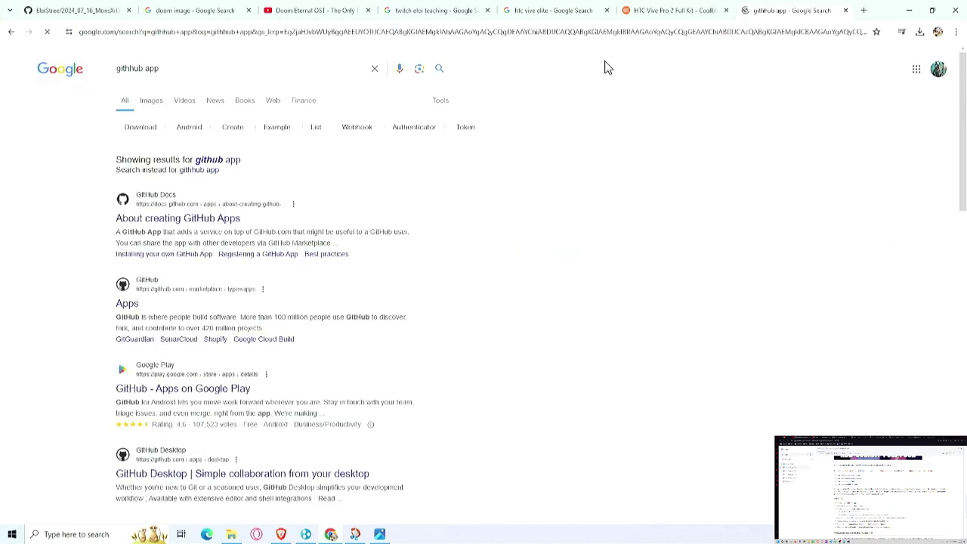
Step: Read through the About creating GitHub Apps docs page, then return to the results
{"action": "left_click", "coordinate": [237, 216]}
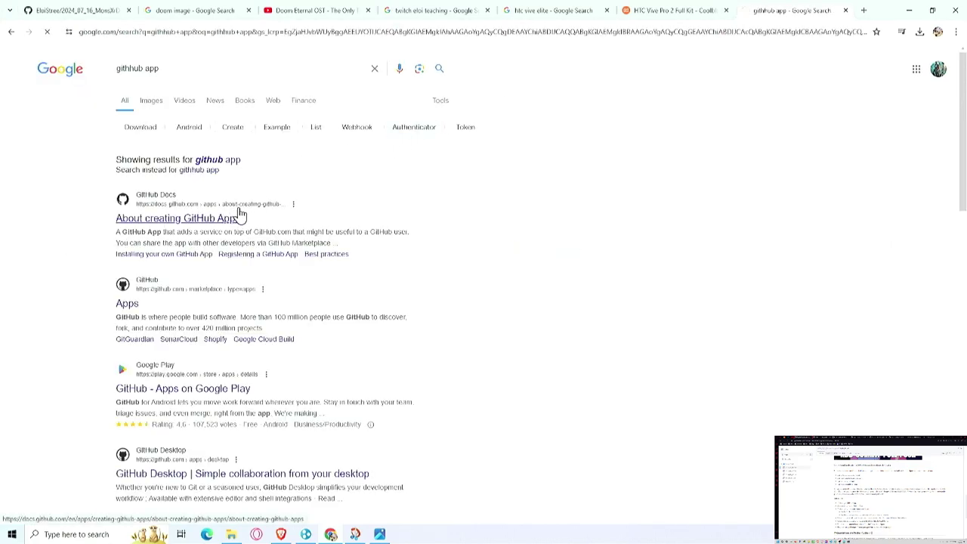
{"action": "scroll", "coordinate": [309, 186], "scroll_direction": "down", "scroll_amount": 3}
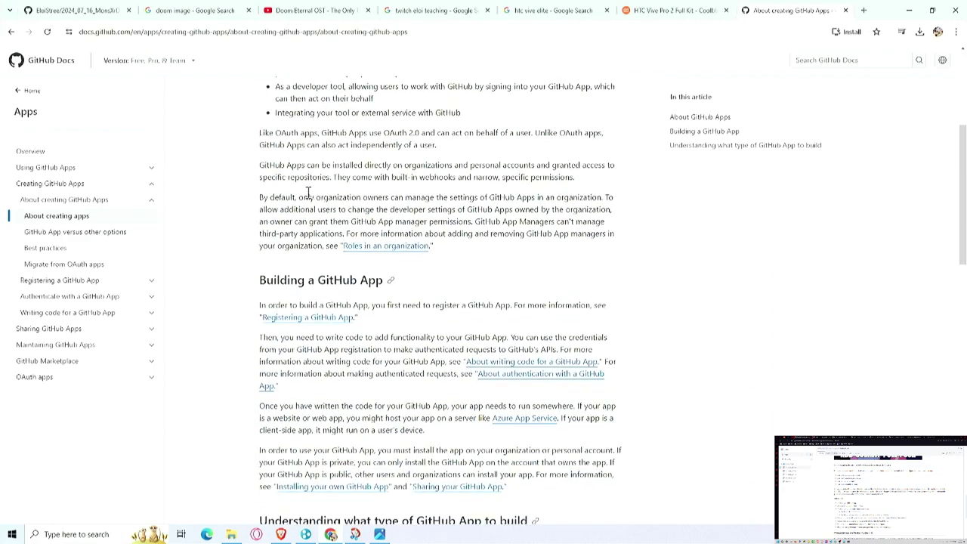
{"action": "scroll", "coordinate": [325, 204], "scroll_direction": "down", "scroll_amount": 4}
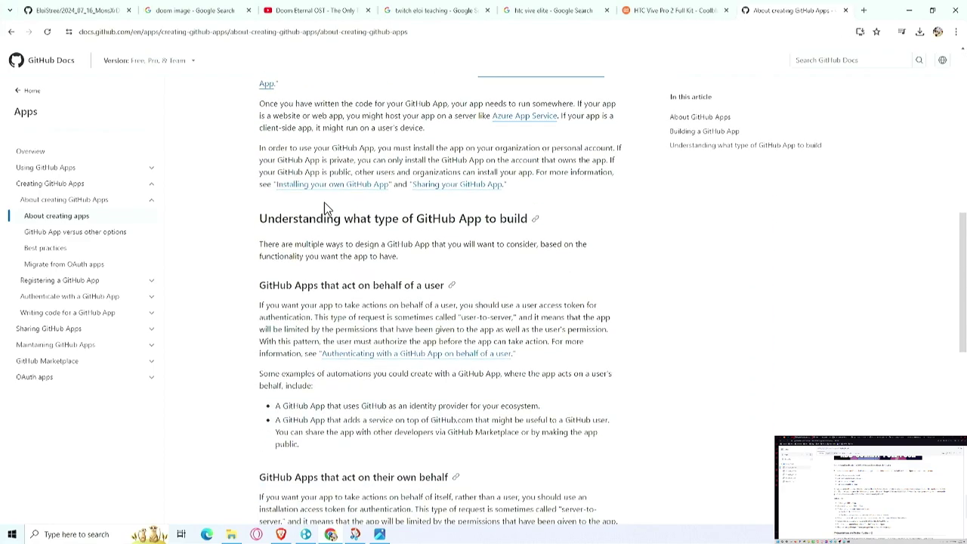
{"action": "scroll", "coordinate": [344, 224], "scroll_direction": "down", "scroll_amount": 5}
{"action": "scroll", "coordinate": [344, 224], "scroll_direction": "down", "scroll_amount": 2}
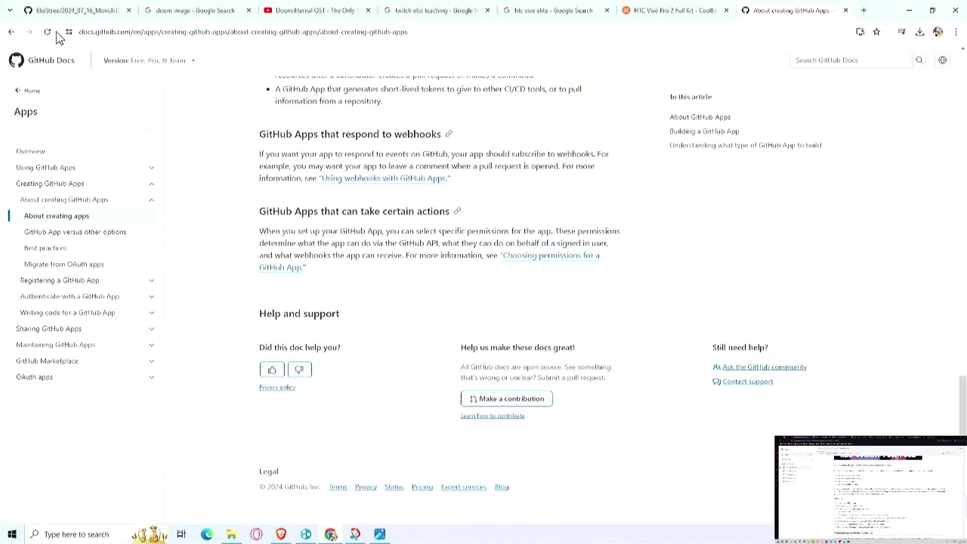
{"action": "left_click", "coordinate": [11, 32]}
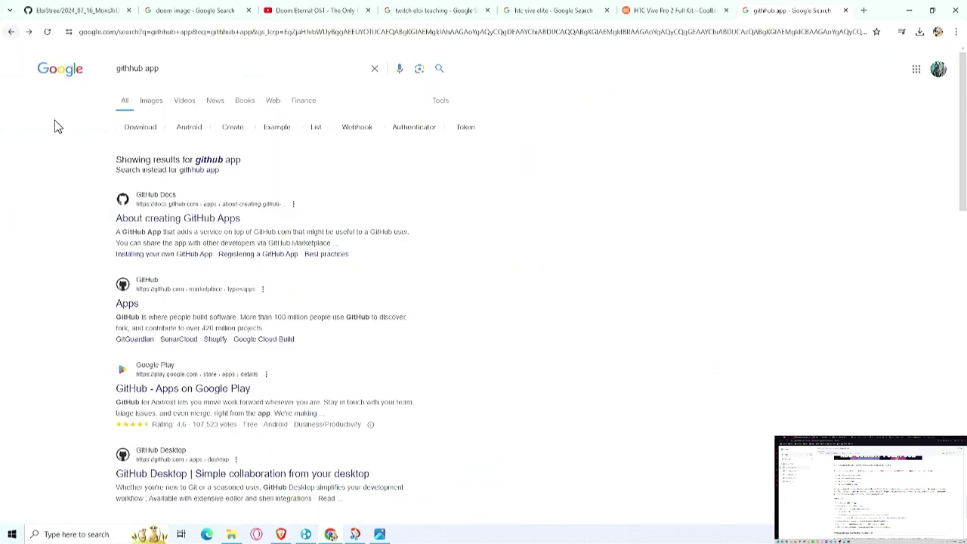
Step: Browse the GitHub Marketplace apps page, then return to the 'github app' results
{"action": "left_click", "coordinate": [131, 304]}
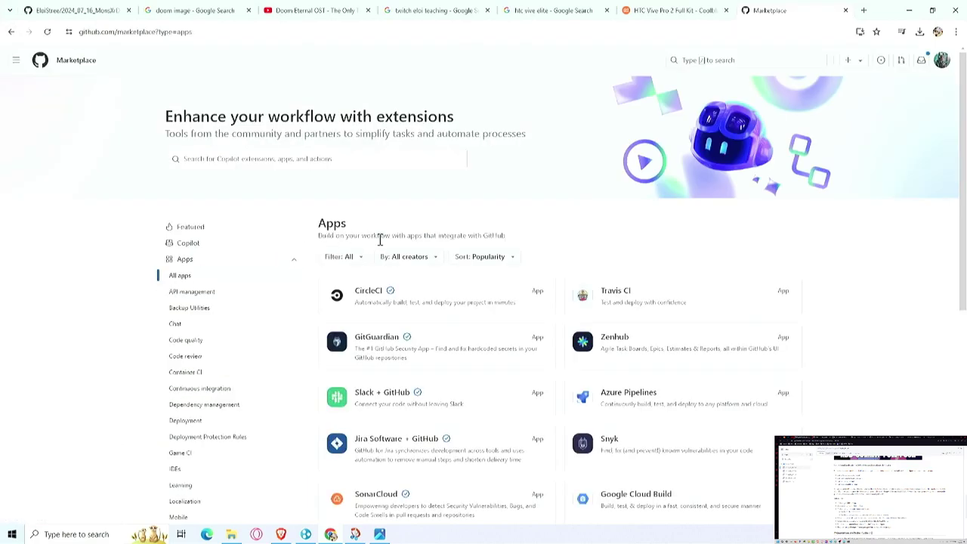
{"action": "scroll", "coordinate": [390, 229], "scroll_direction": "down", "scroll_amount": 5}
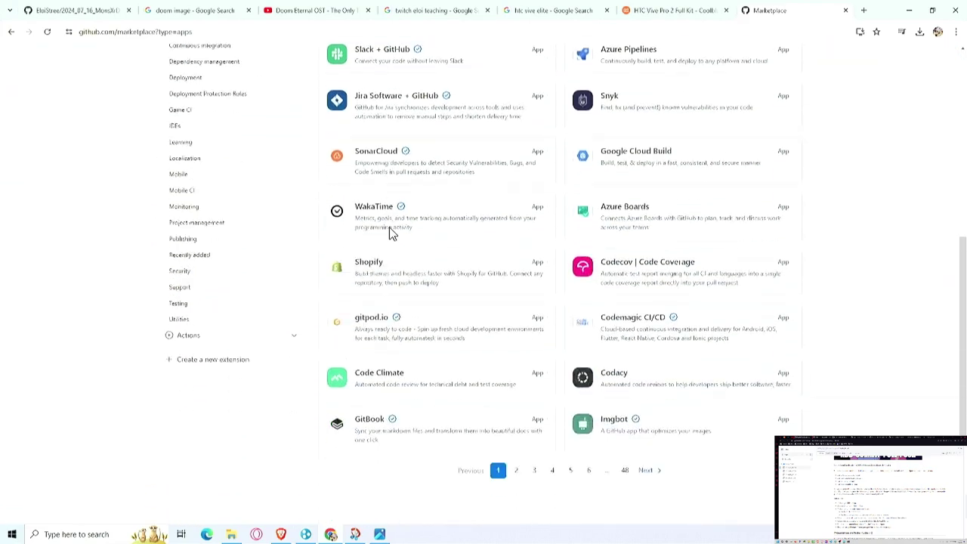
{"action": "scroll", "coordinate": [384, 231], "scroll_direction": "up", "scroll_amount": 2}
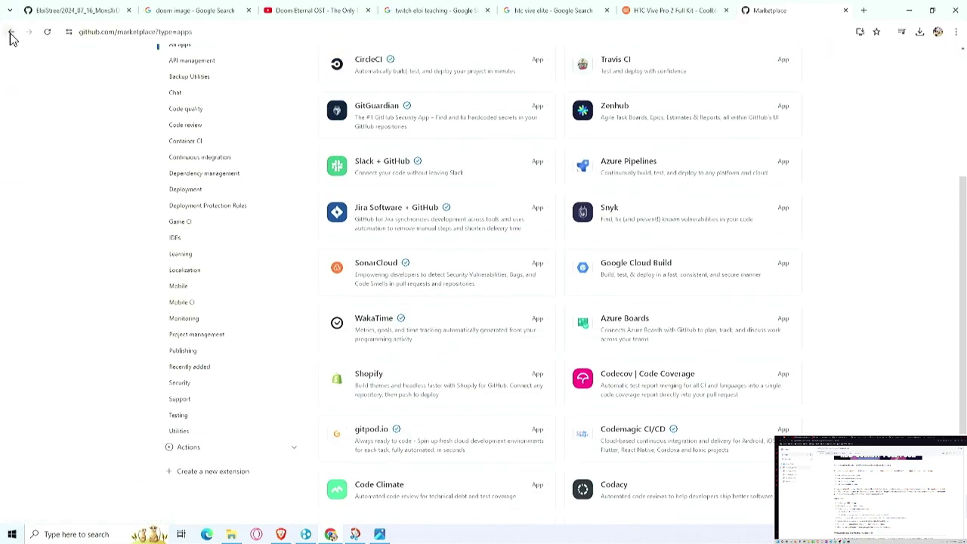
{"action": "left_click", "coordinate": [11, 32]}
{"action": "scroll", "coordinate": [230, 359], "scroll_direction": "down", "scroll_amount": 1}
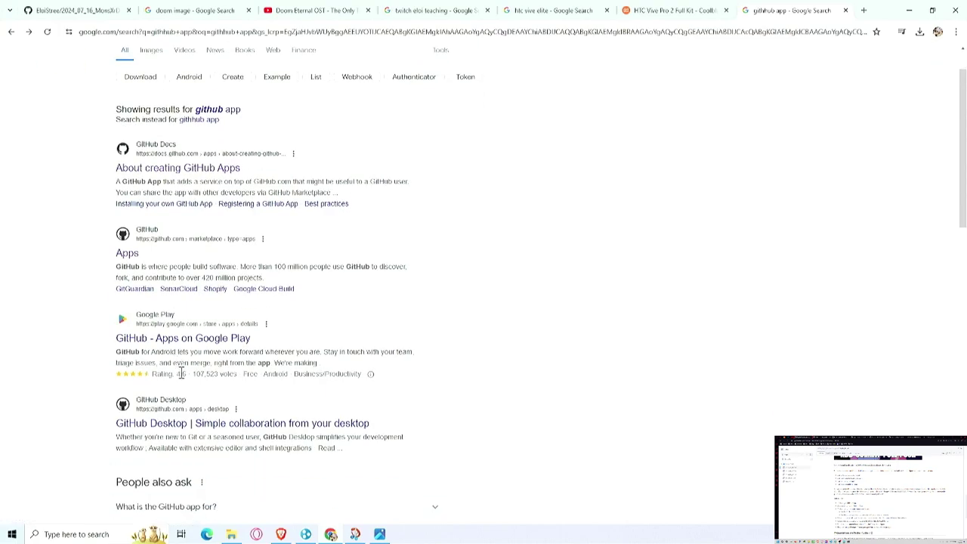
Step: Download the 64-bit Windows installer GitHubDesktopSetup-x64.exe from desktop.github.com and run it
{"action": "left_click", "coordinate": [124, 429]}
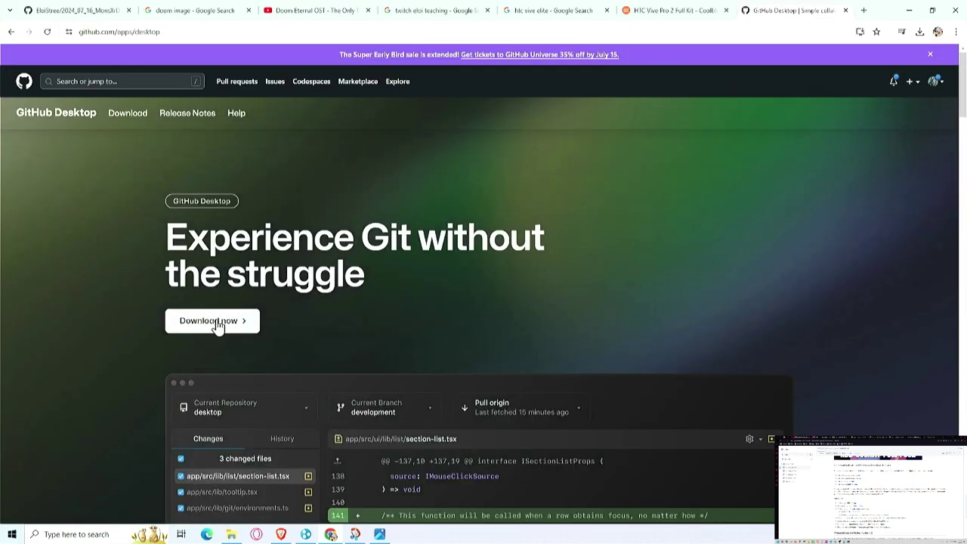
{"action": "left_click", "coordinate": [191, 30]}
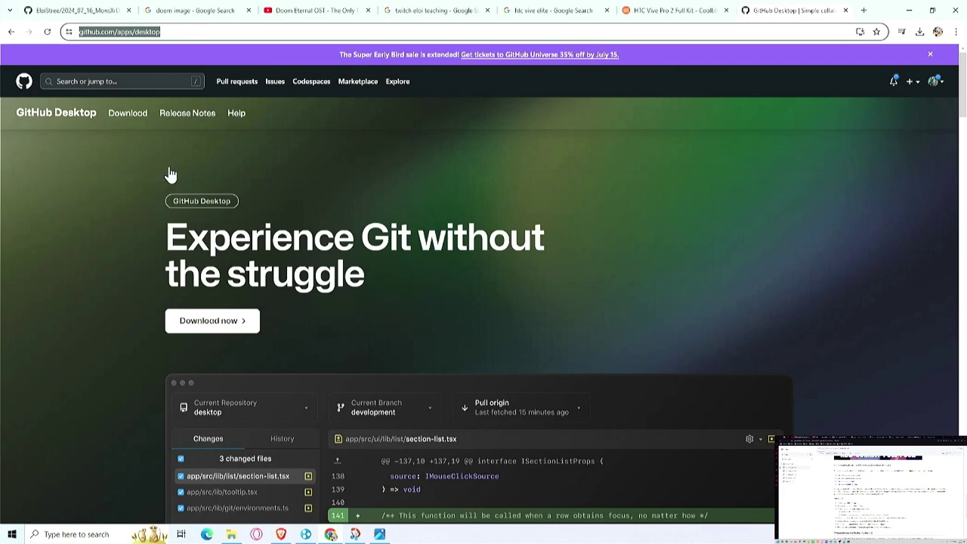
{"action": "left_click", "coordinate": [216, 323]}
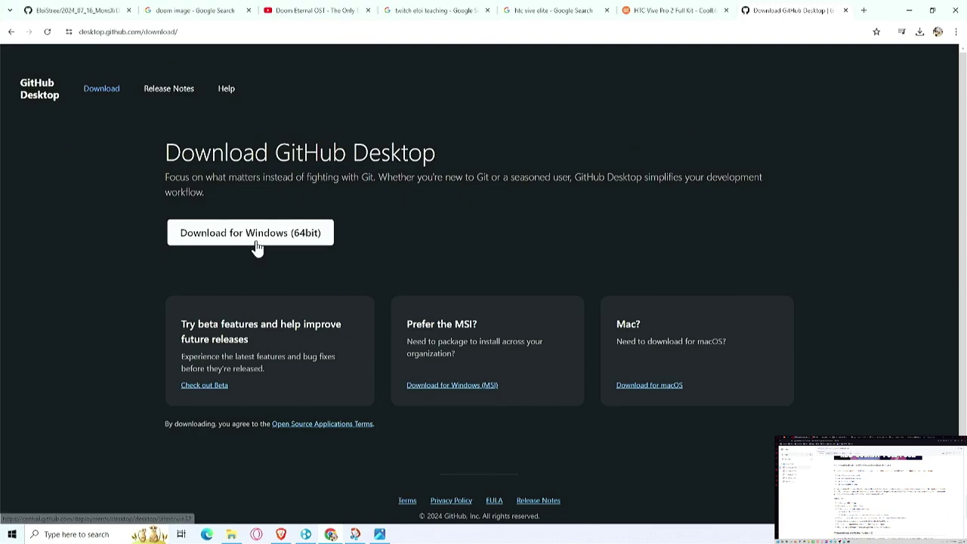
{"action": "left_click", "coordinate": [244, 240]}
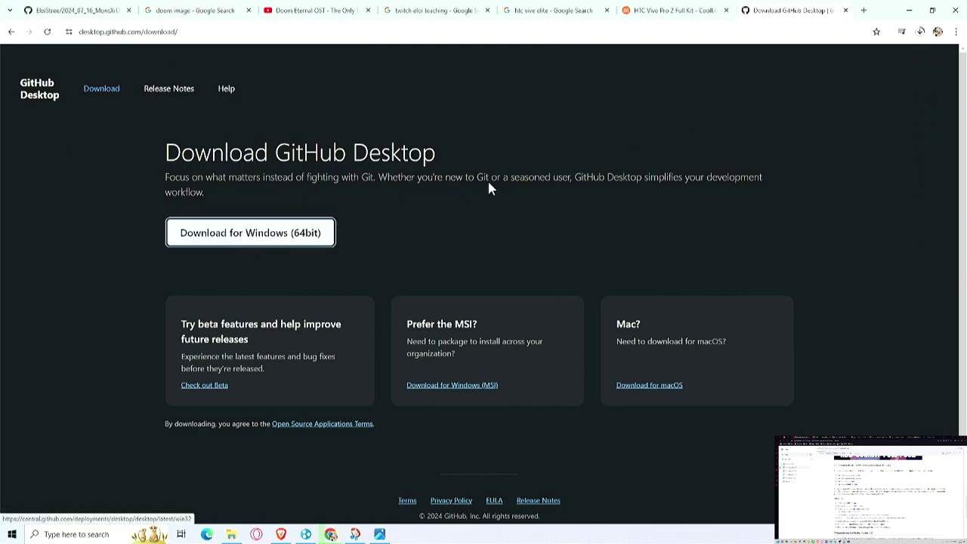
{"action": "left_click", "coordinate": [921, 34]}
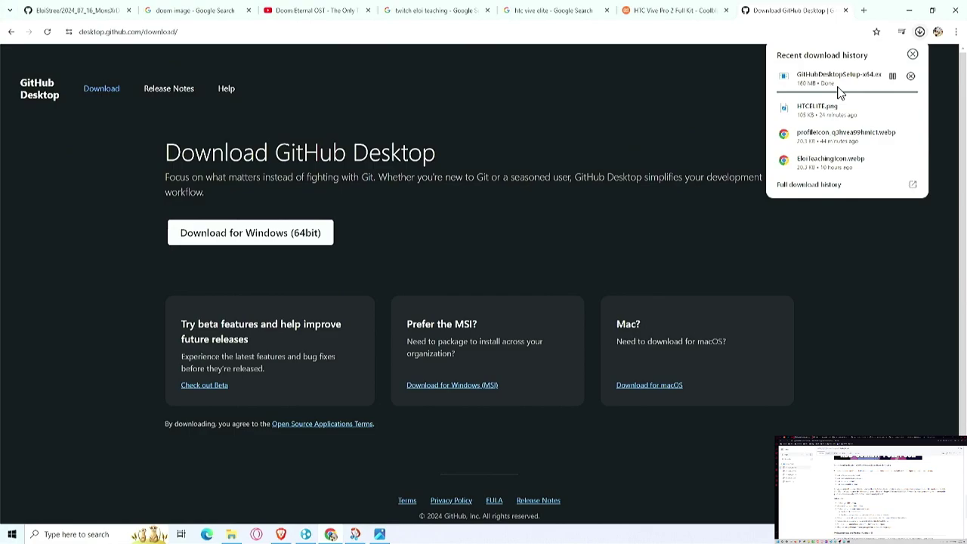
{"action": "left_click", "coordinate": [850, 83]}
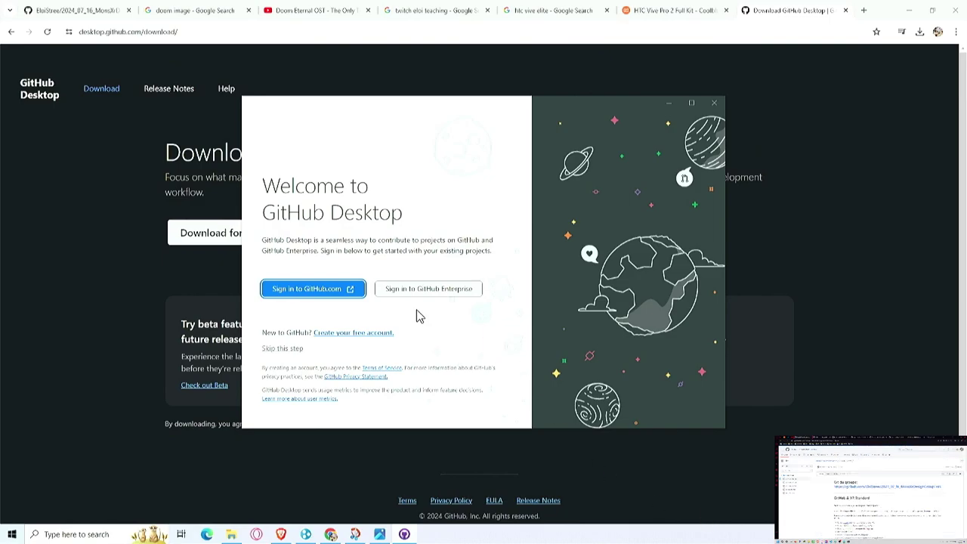
Step: Bring the GitHub Desktop Welcome window back to the front from the taskbar
{"action": "left_click", "coordinate": [405, 534]}
{"action": "left_click", "coordinate": [406, 534]}
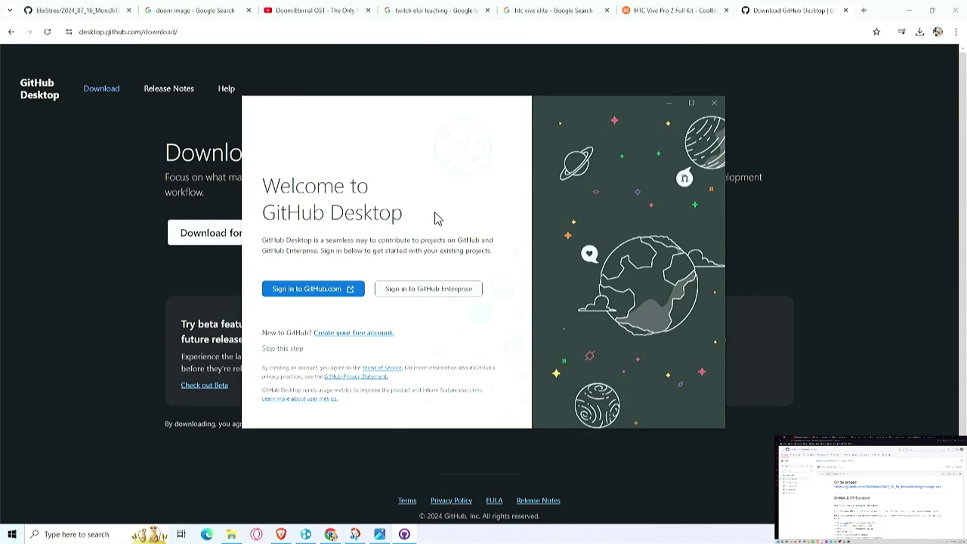
Step: Sign in with the current GitHub account, authorize desktop, and always allow opening GitHubDesktop.exe
{"action": "left_click", "coordinate": [333, 291]}
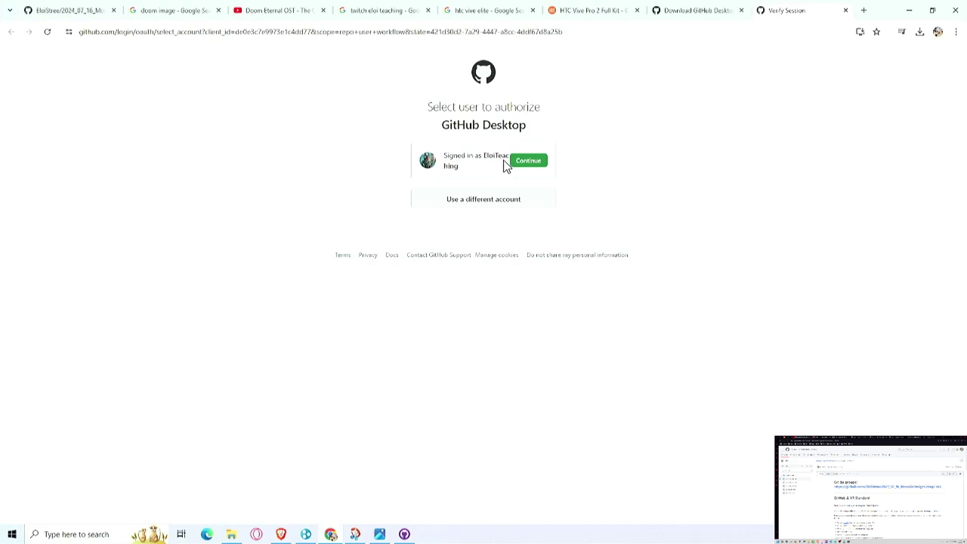
{"action": "left_click", "coordinate": [524, 165]}
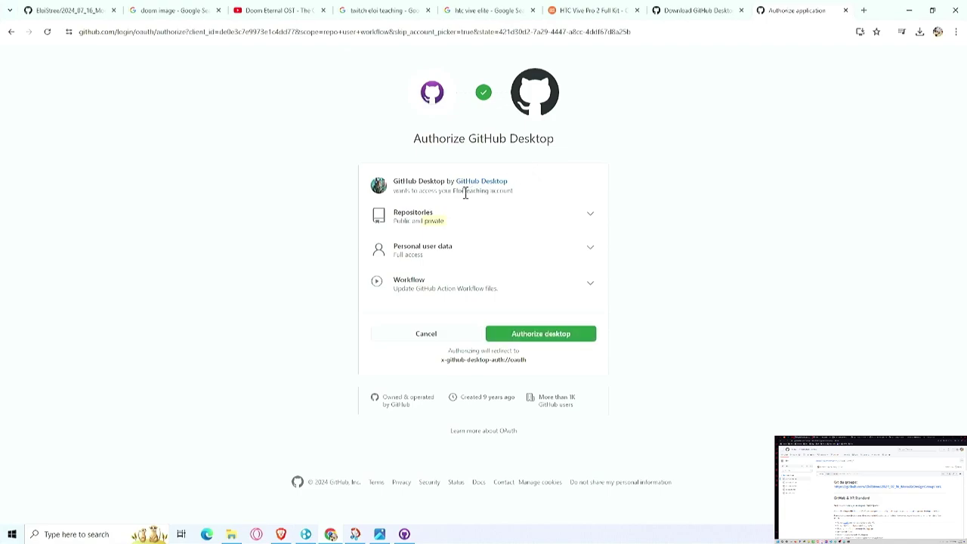
{"action": "left_click", "coordinate": [548, 338]}
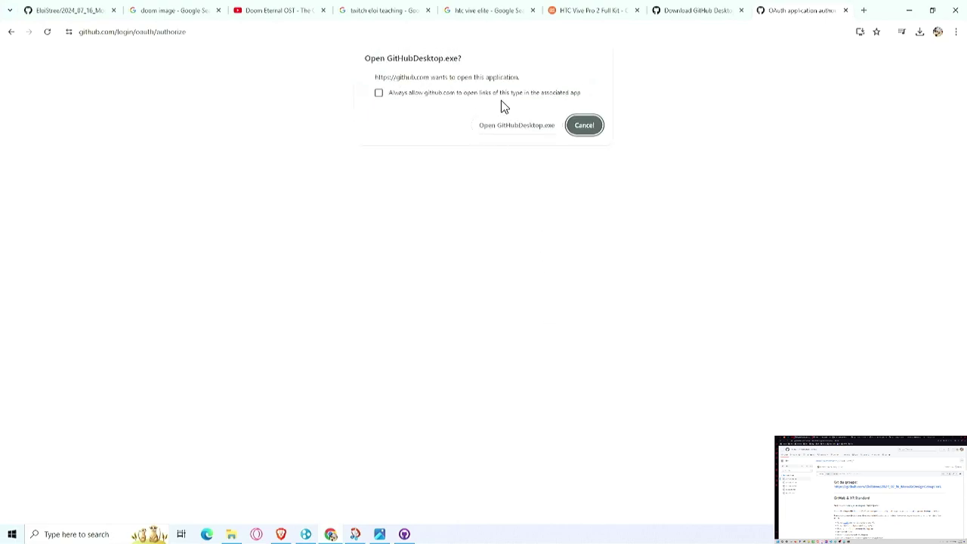
{"action": "left_click", "coordinate": [513, 93]}
{"action": "left_click", "coordinate": [503, 126]}
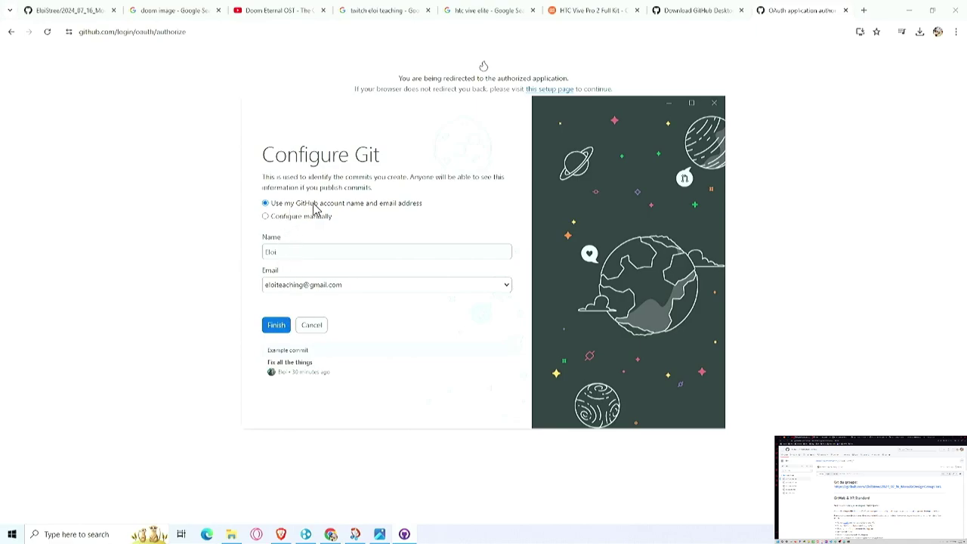
Step: Keep 'Use my GitHub account name and email address' and finish the Configure Git step
{"action": "left_click", "coordinate": [276, 327]}
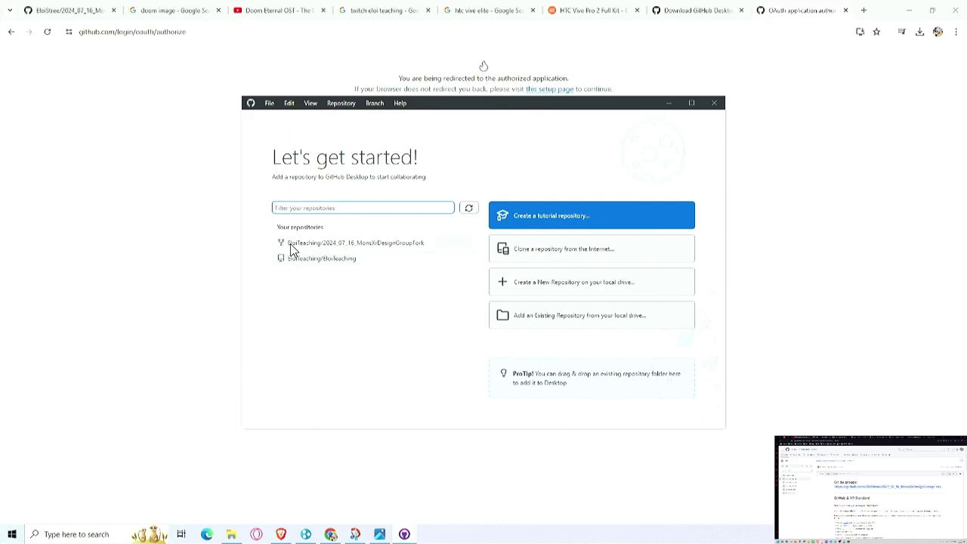
Step: Select 2024_07_16_MonsXrDesignGroupFork for cloning and browse for a different local path
{"action": "left_click", "coordinate": [376, 244]}
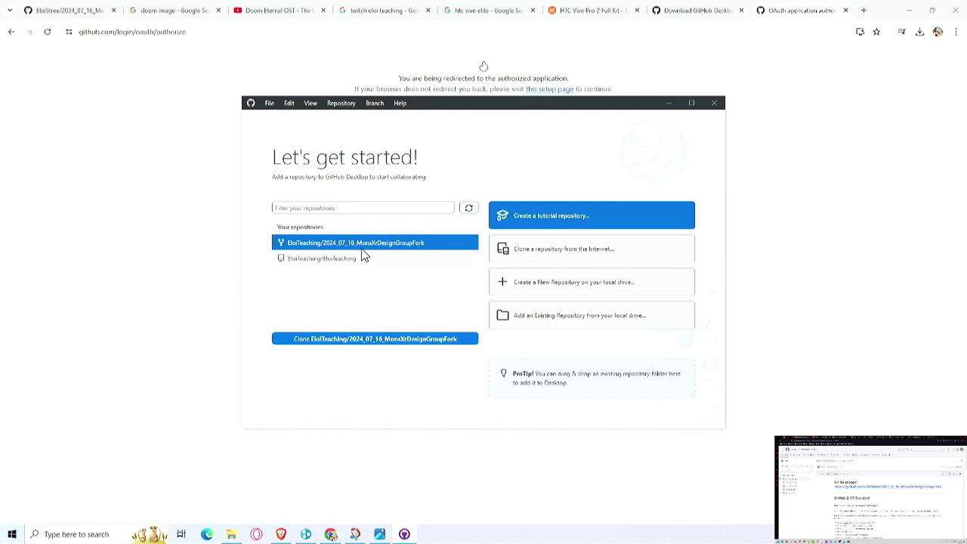
{"action": "left_click", "coordinate": [367, 340]}
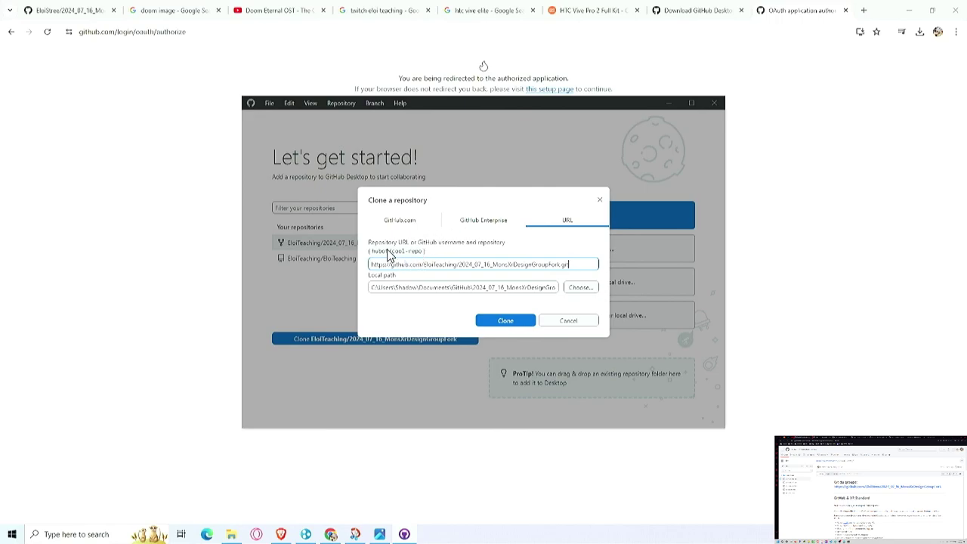
{"action": "left_click_drag", "start_coordinate": [577, 267], "coordinate": [372, 250]}
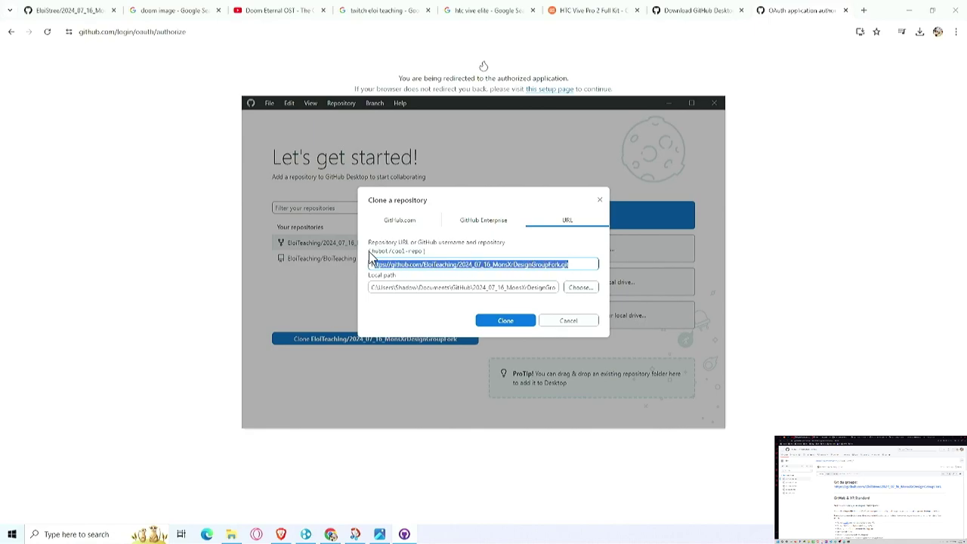
{"action": "triple_click", "coordinate": [426, 288]}
{"action": "left_click", "coordinate": [579, 290]}
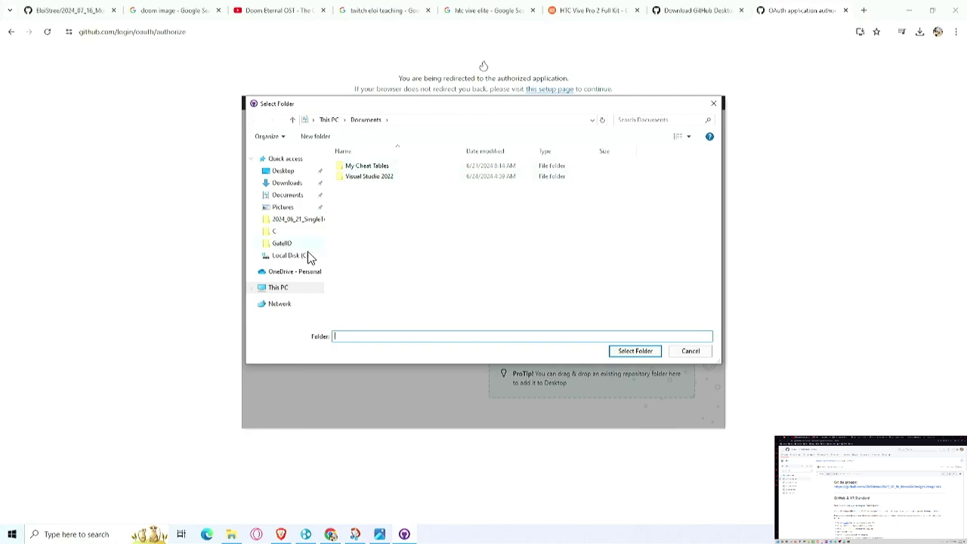
Step: Create a GitHub folder on C:, delete a stray New folder, and pick GitHub as the clone location
{"action": "left_click", "coordinate": [303, 257]}
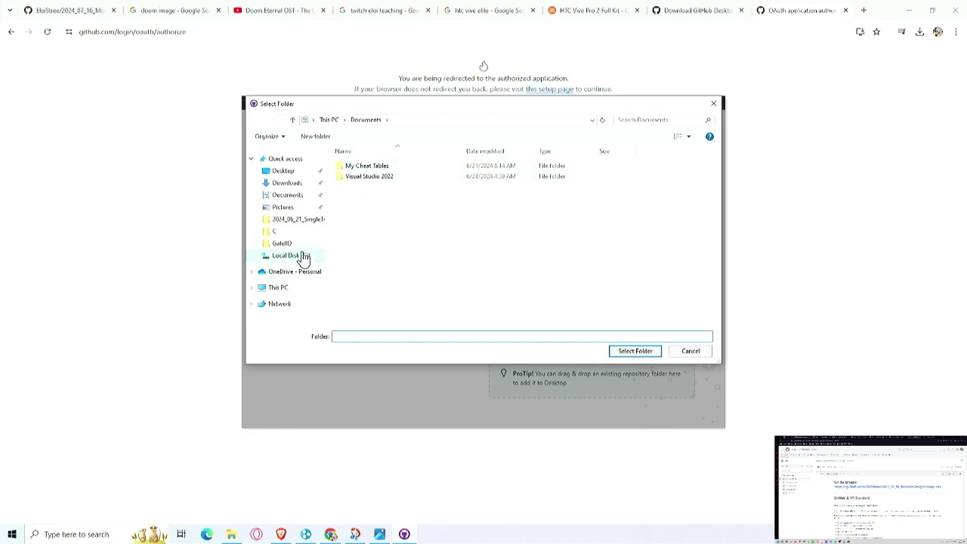
{"action": "left_click", "coordinate": [316, 136]}
{"action": "type", "text": "GitHub"}
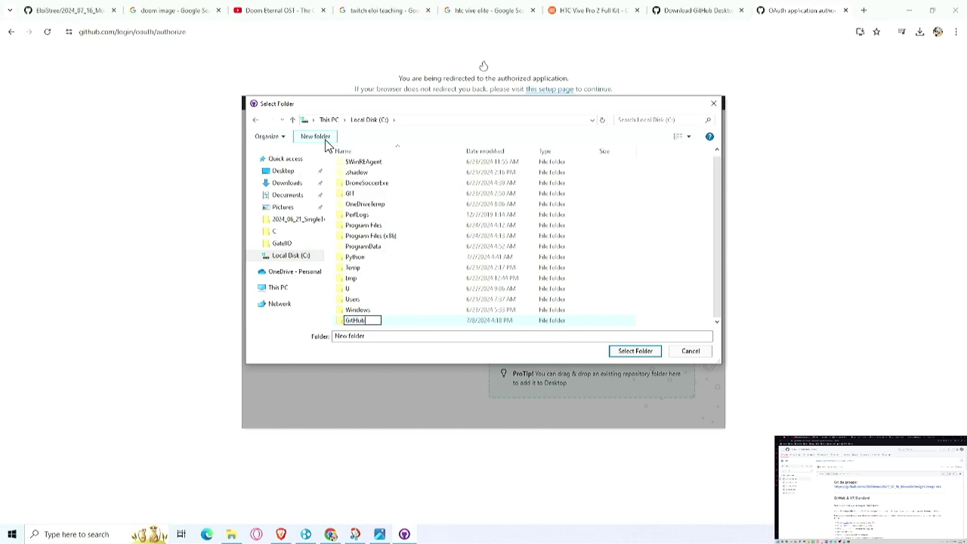
{"action": "key", "text": "Return"}
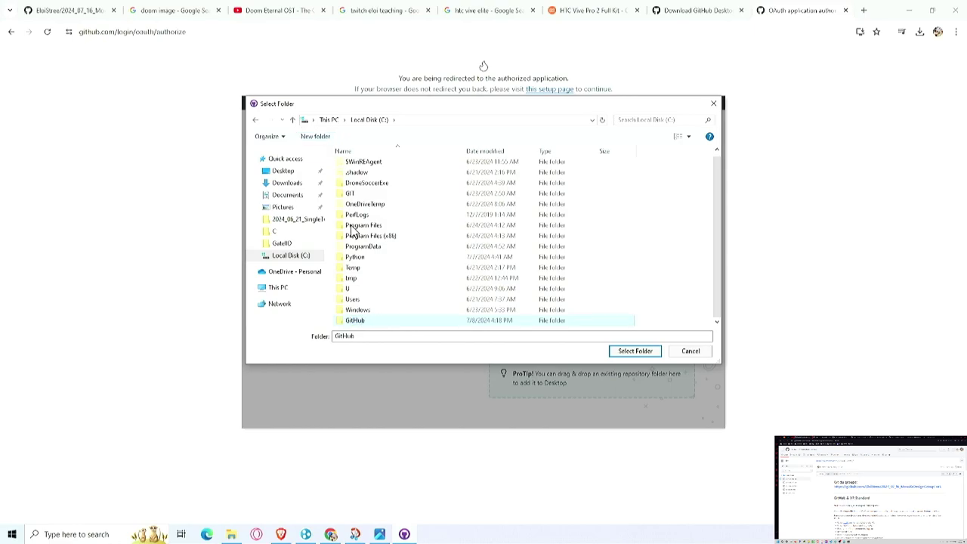
{"action": "double_click", "coordinate": [361, 319]}
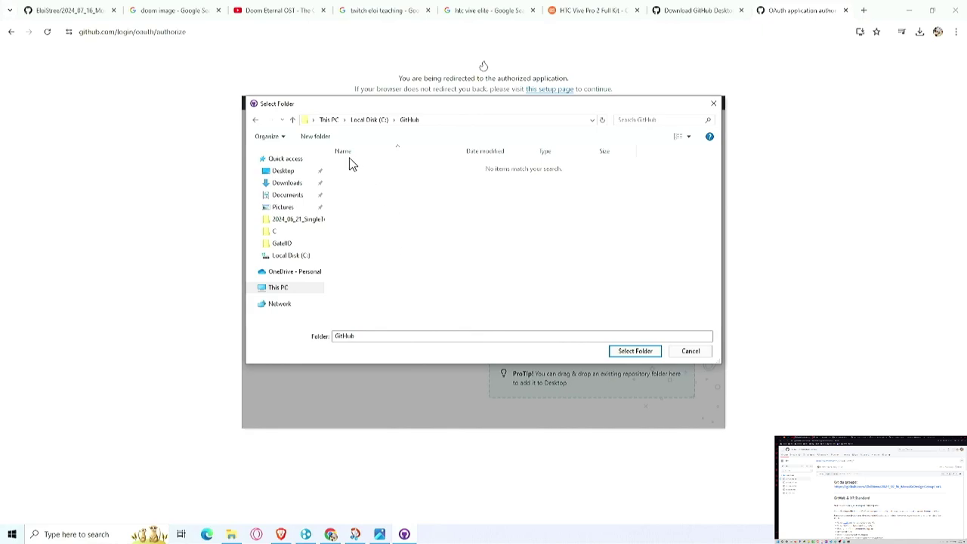
{"action": "left_click", "coordinate": [315, 137]}
{"action": "left_click", "coordinate": [414, 224]}
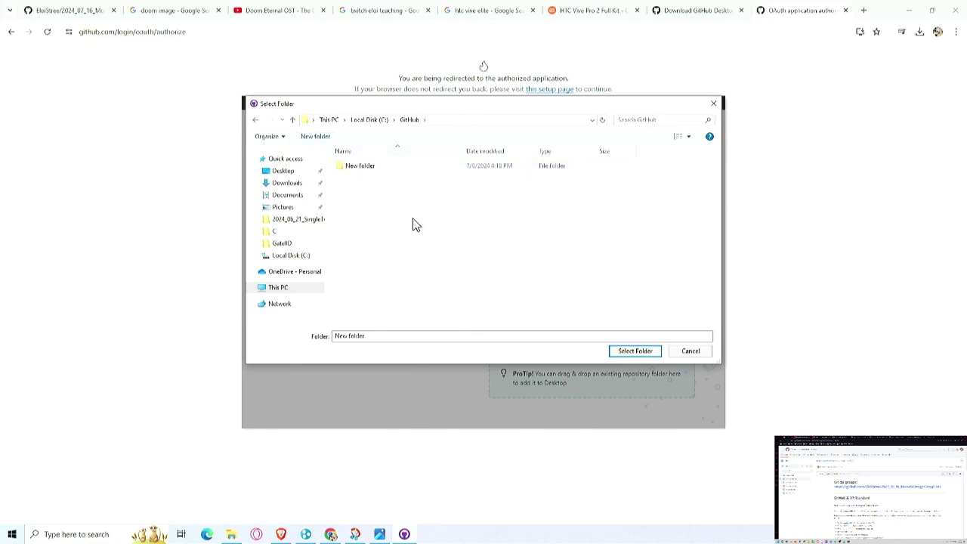
{"action": "left_click", "coordinate": [397, 168]}
{"action": "key", "text": "Delete"}
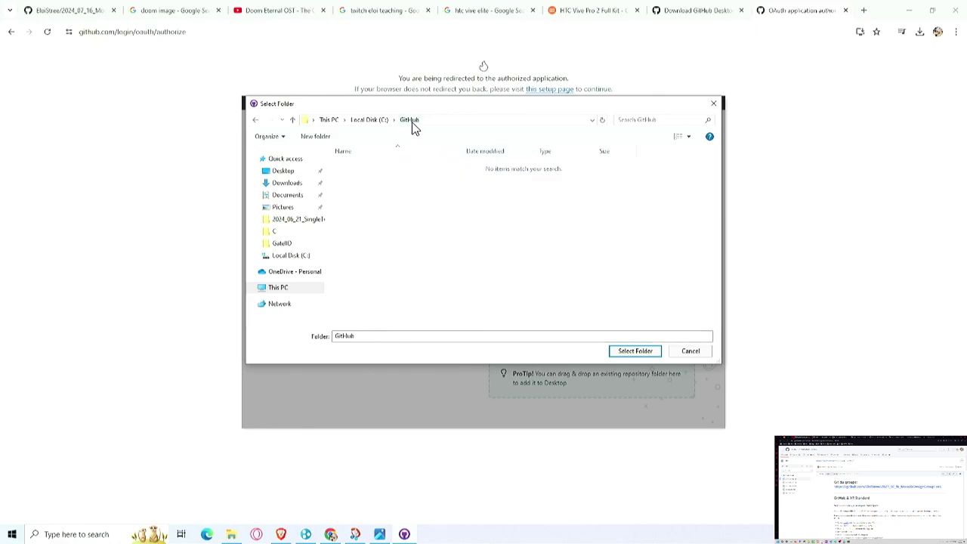
{"action": "left_click", "coordinate": [625, 350]}
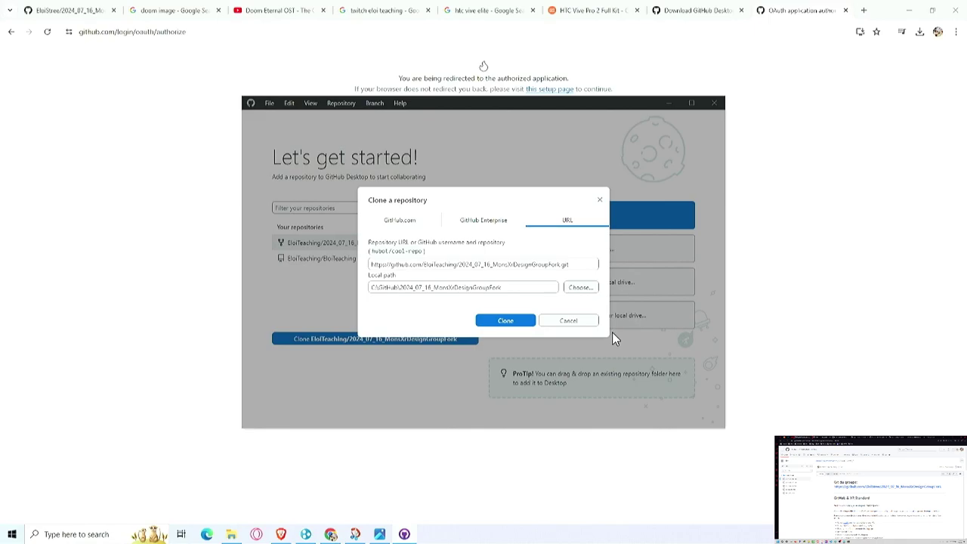
Step: Clone the fork and set it to 'To contribute to the parent project'
{"action": "left_click", "coordinate": [511, 319]}
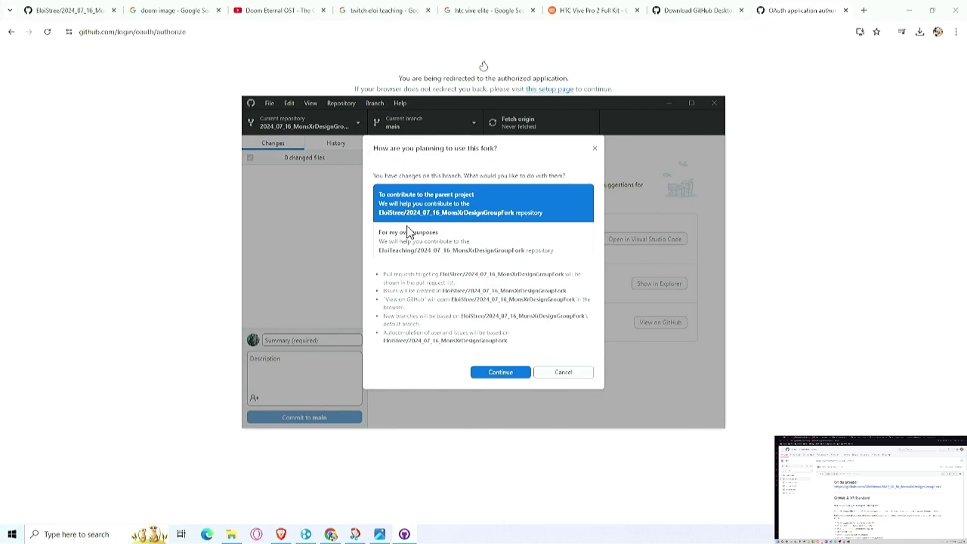
{"action": "left_click", "coordinate": [501, 370]}
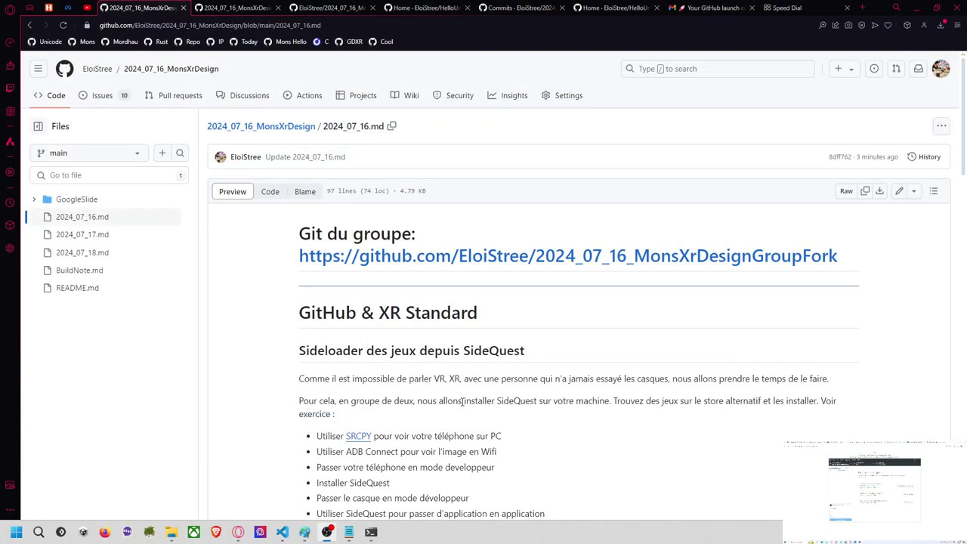
{"action": "scroll", "coordinate": [452, 401], "scroll_direction": "down", "scroll_amount": 6}
{"action": "scroll", "coordinate": [527, 404], "scroll_direction": "down", "scroll_amount": 8}
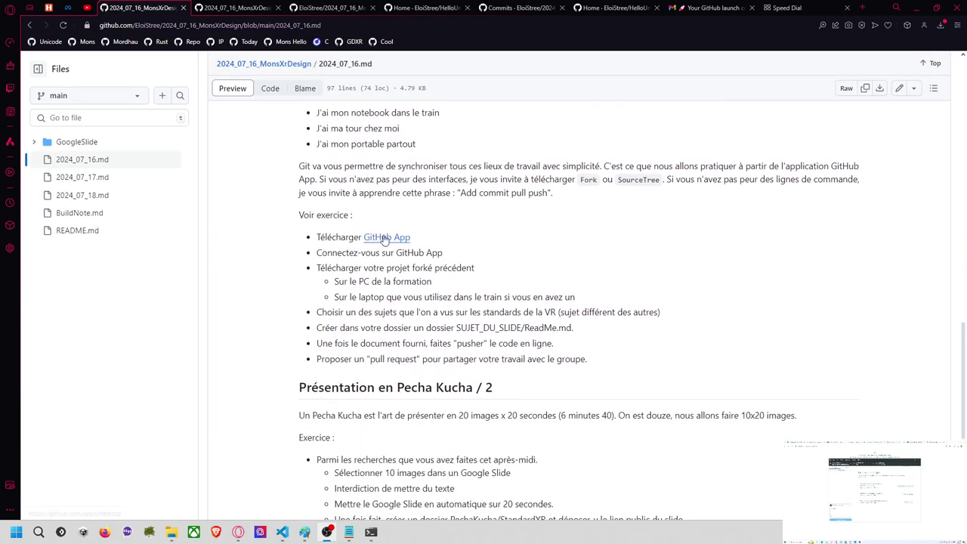
{"action": "left_click_drag", "start_coordinate": [415, 238], "coordinate": [320, 238]}
{"action": "left_click_drag", "start_coordinate": [462, 253], "coordinate": [303, 255]}
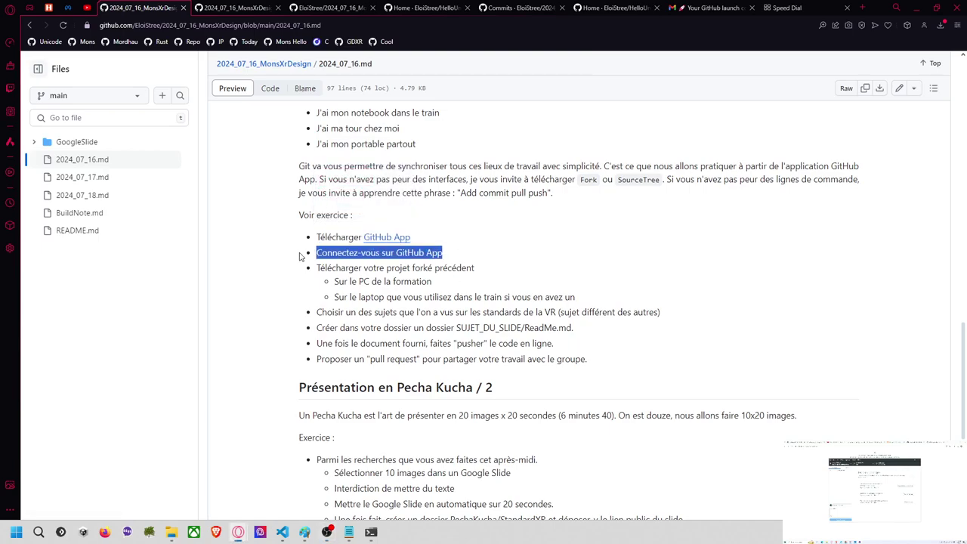
{"action": "triple_click", "coordinate": [477, 275]}
{"action": "left_click", "coordinate": [479, 275]}
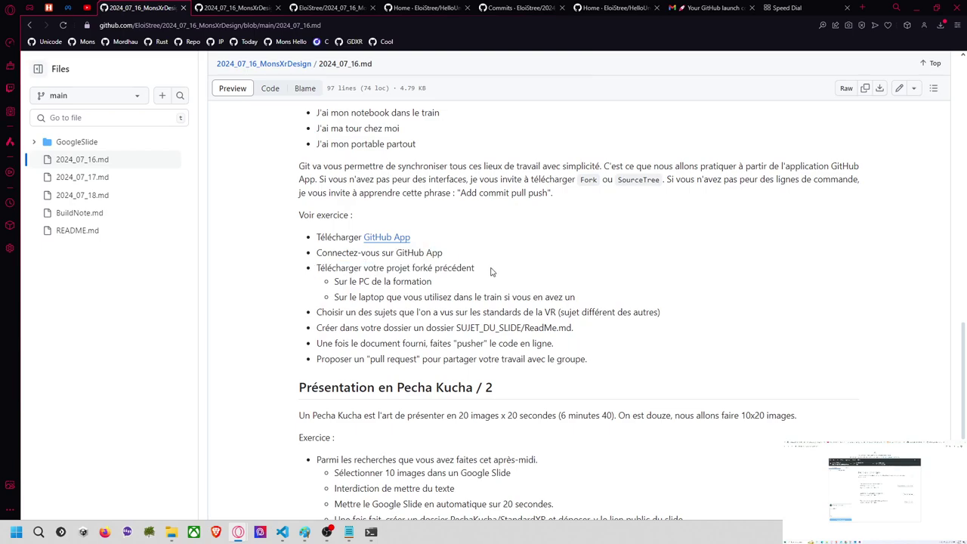
{"action": "left_click_drag", "start_coordinate": [444, 288], "coordinate": [330, 268]}
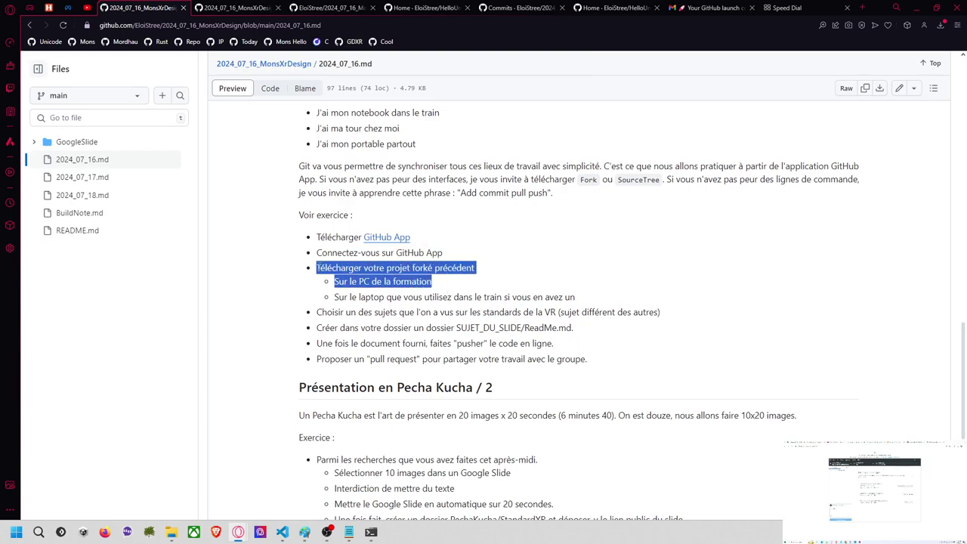
{"action": "left_click_drag", "start_coordinate": [316, 313], "coordinate": [667, 312]}
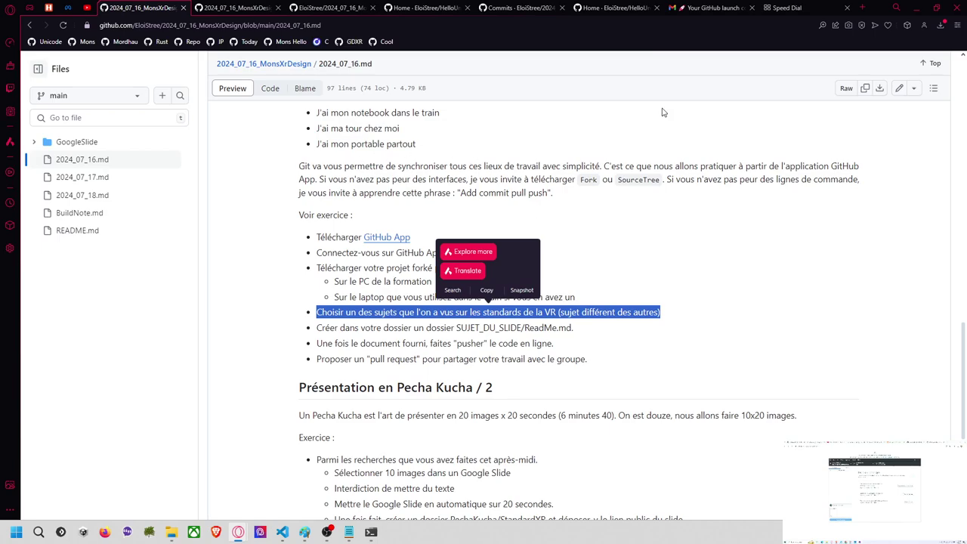
{"action": "left_click", "coordinate": [764, 16]}
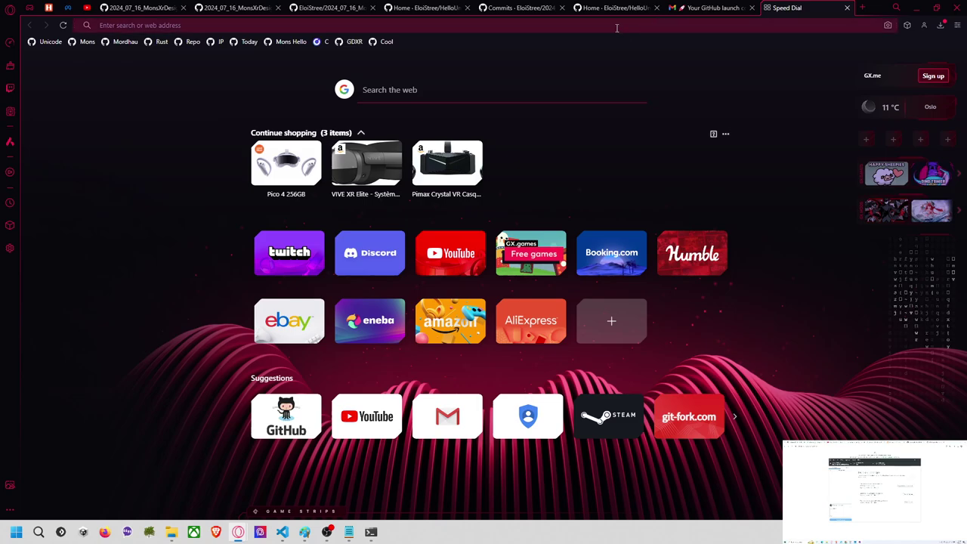
{"action": "left_click", "coordinate": [140, 8]}
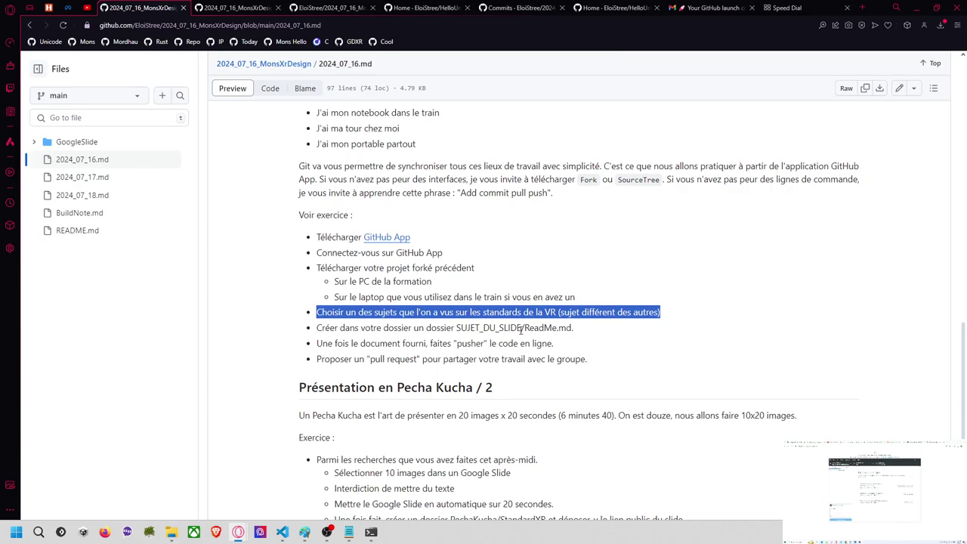
{"action": "scroll", "coordinate": [448, 259], "scroll_direction": "up", "scroll_amount": 15}
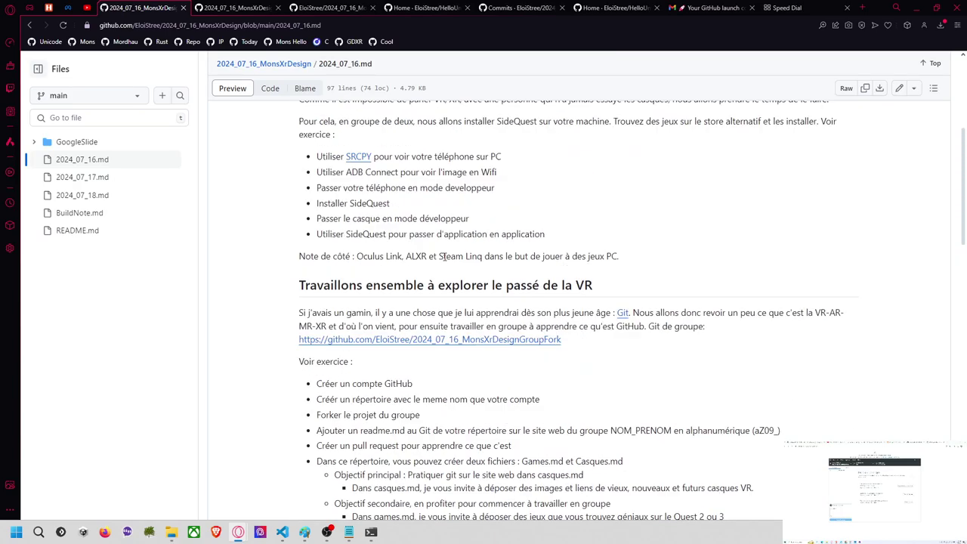
{"action": "left_click", "coordinate": [285, 127]}
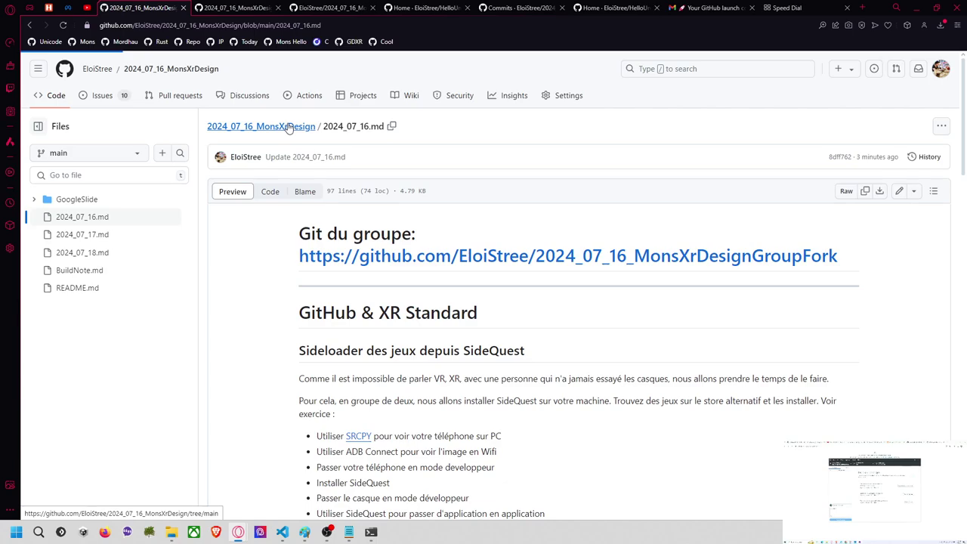
{"action": "scroll", "coordinate": [218, 254], "scroll_direction": "down", "scroll_amount": 2}
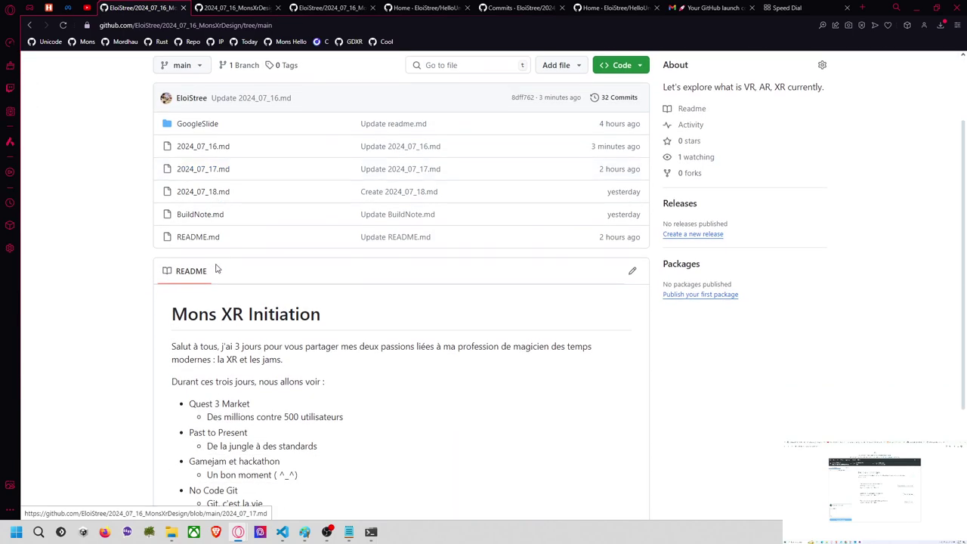
{"action": "left_click", "coordinate": [201, 216]}
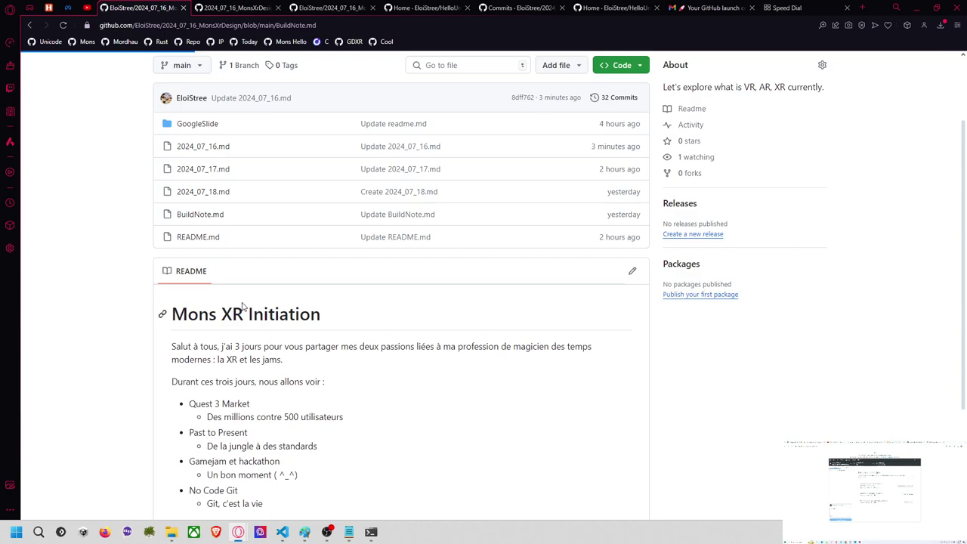
{"action": "scroll", "coordinate": [243, 314], "scroll_direction": "down", "scroll_amount": 2}
{"action": "scroll", "coordinate": [243, 314], "scroll_direction": "down", "scroll_amount": 15}
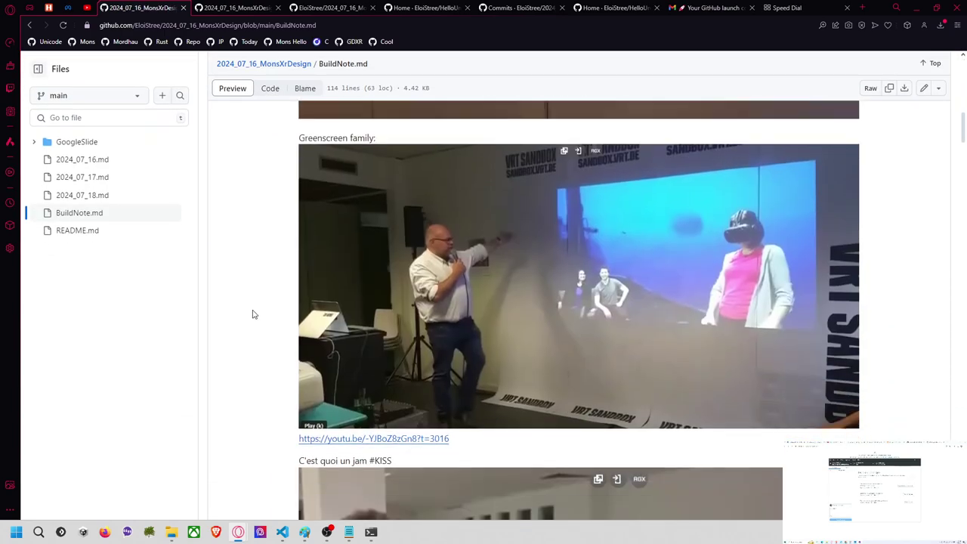
{"action": "scroll", "coordinate": [267, 315], "scroll_direction": "down", "scroll_amount": 15}
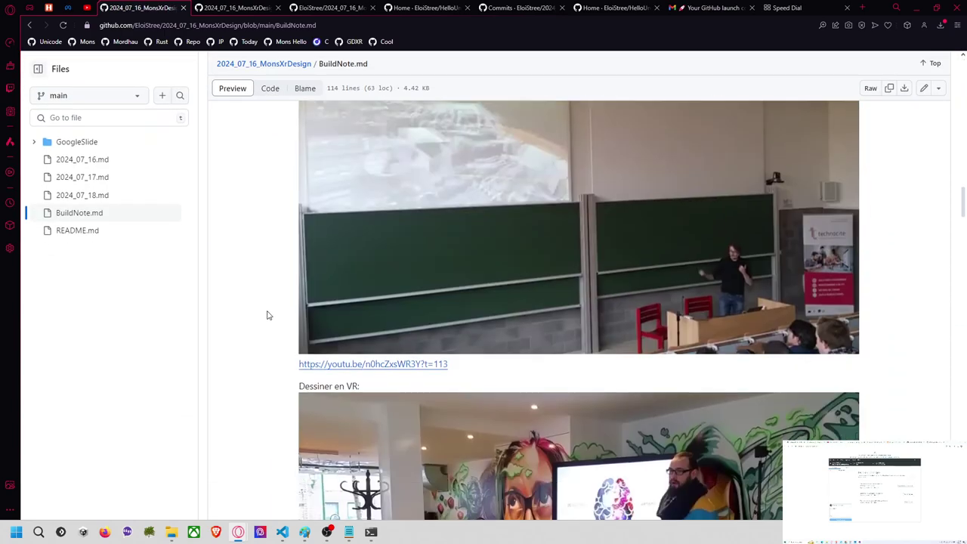
{"action": "scroll", "coordinate": [273, 313], "scroll_direction": "down", "scroll_amount": 4}
{"action": "scroll", "coordinate": [273, 313], "scroll_direction": "up", "scroll_amount": 6}
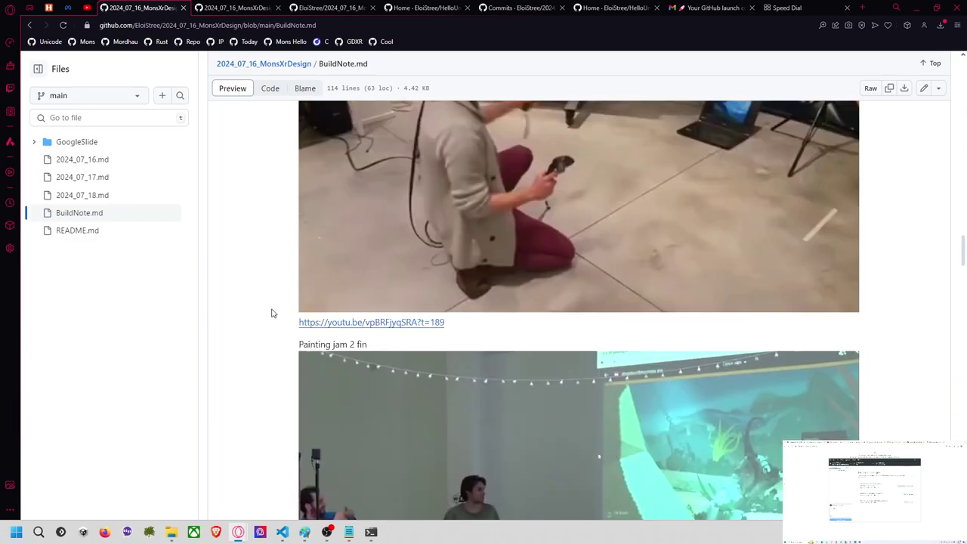
{"action": "scroll", "coordinate": [877, 382], "scroll_direction": "up", "scroll_amount": 4}
{"action": "scroll", "coordinate": [872, 375], "scroll_direction": "down", "scroll_amount": 5}
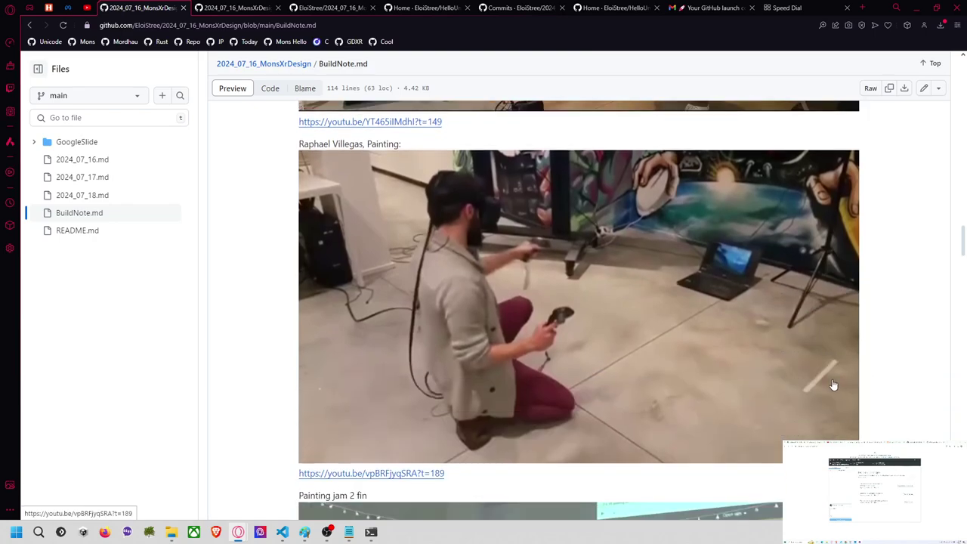
{"action": "right_click", "coordinate": [531, 295]}
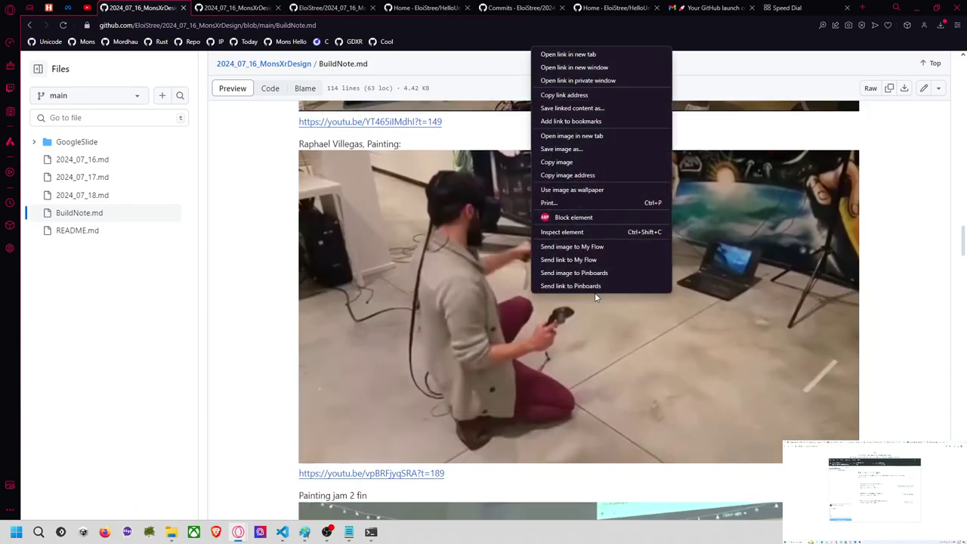
{"action": "left_click", "coordinate": [562, 164]}
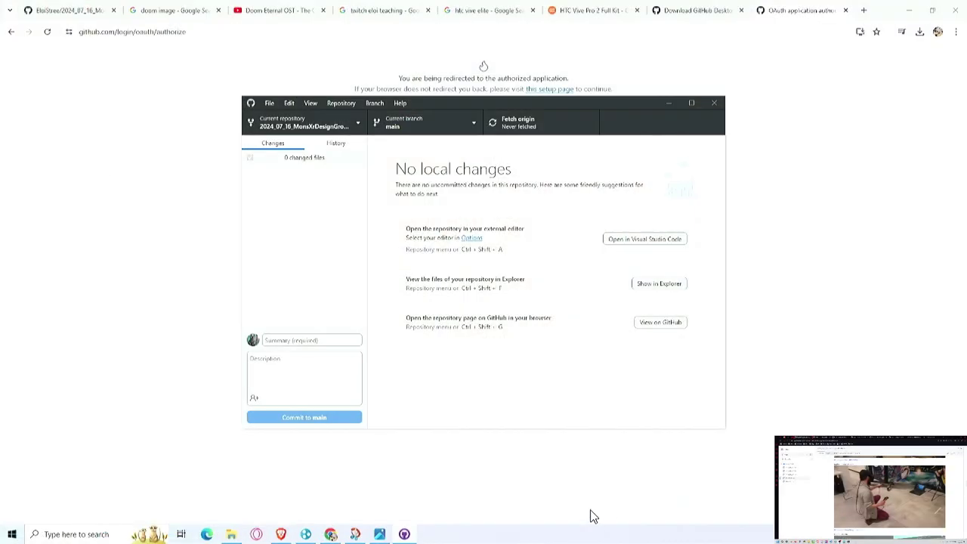
Step: In File Explorer, browse to C:\GitHub\2024_07_16_MonsXrDesignGroupFork\STREE_ELOI
{"action": "left_click", "coordinate": [236, 533]}
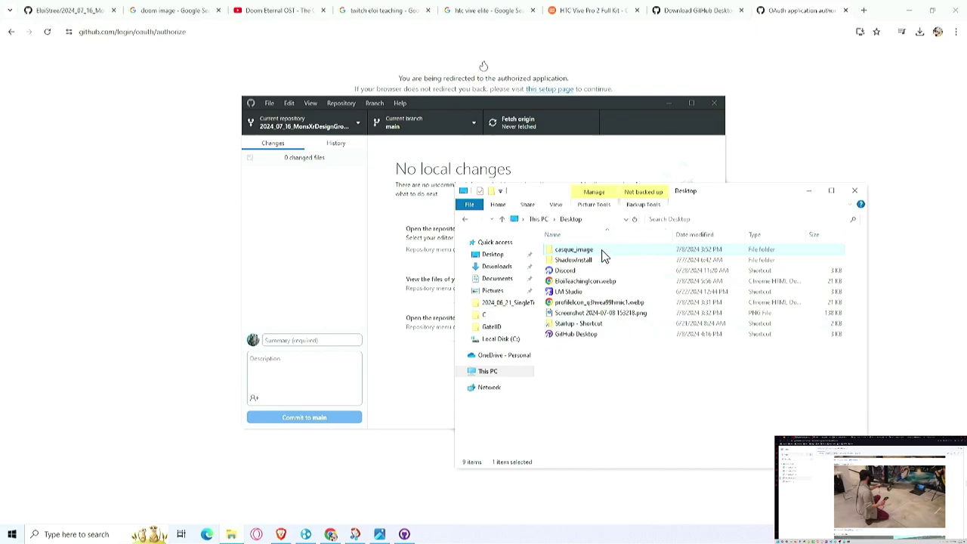
{"action": "left_click", "coordinate": [505, 340]}
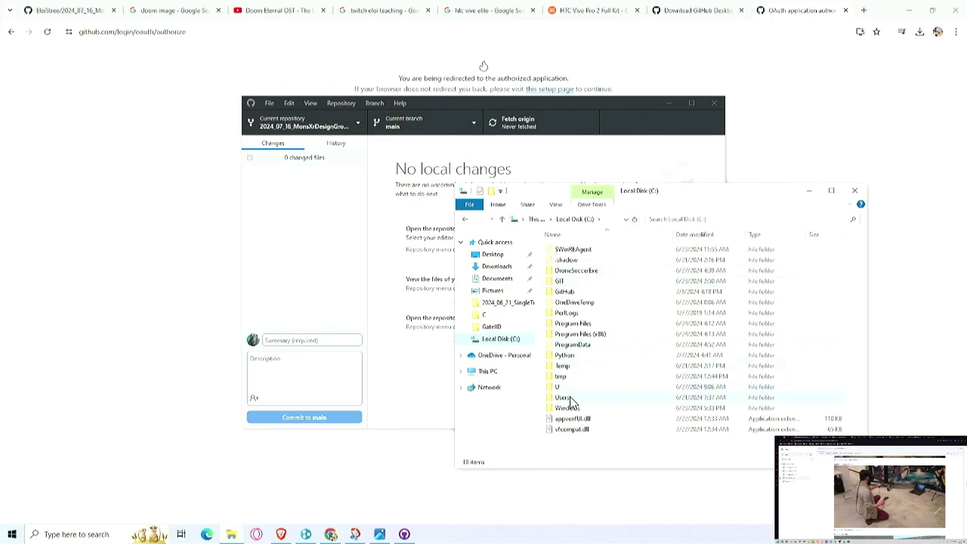
{"action": "key", "text": "g"}
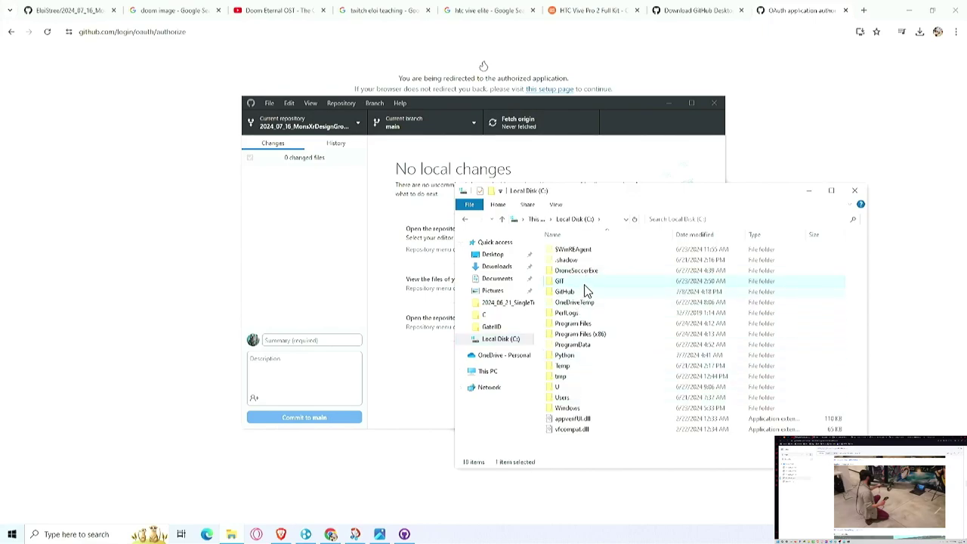
{"action": "double_click", "coordinate": [580, 291]}
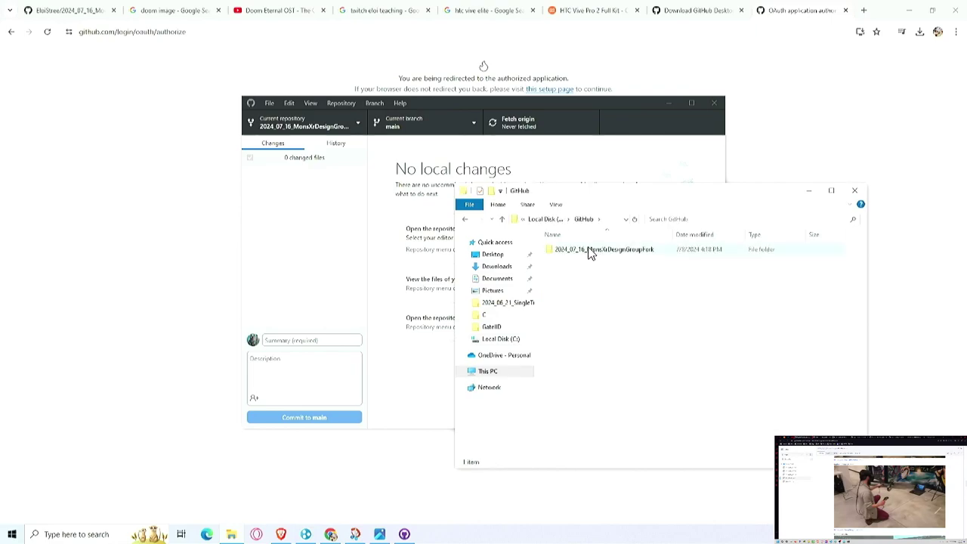
{"action": "double_click", "coordinate": [581, 252]}
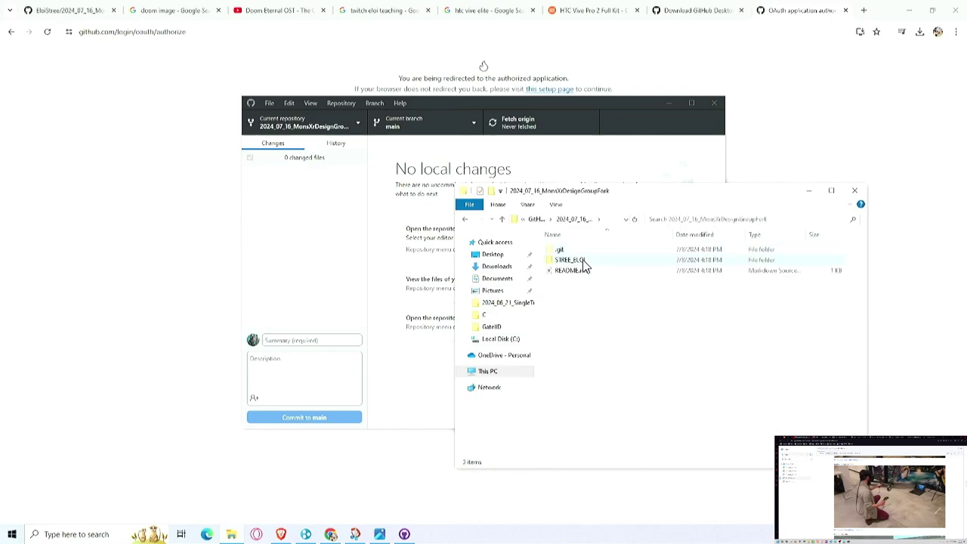
{"action": "double_click", "coordinate": [582, 260]}
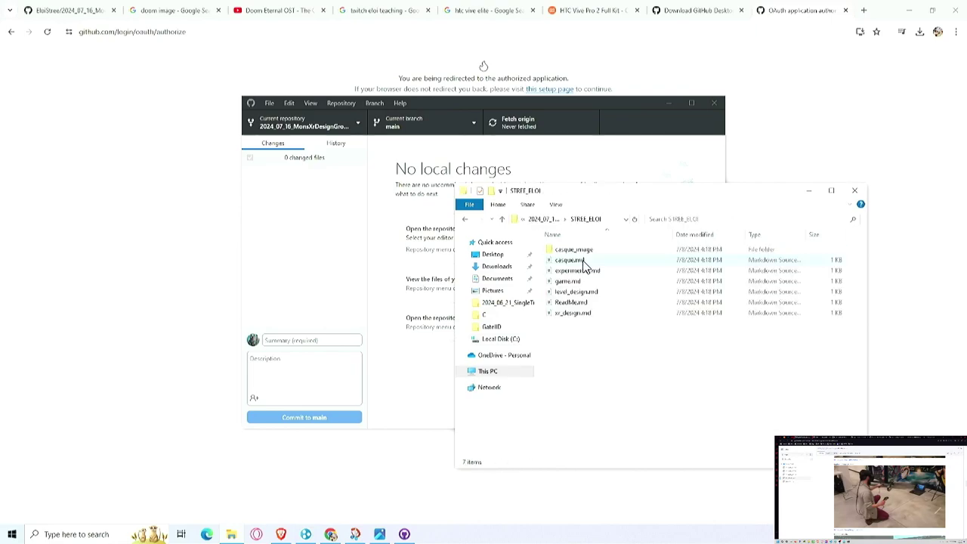
Step: Create a new folder named painting_jam in STREE_ELOI
{"action": "right_click", "coordinate": [573, 366]}
{"action": "mouse_move", "coordinate": [621, 339]}
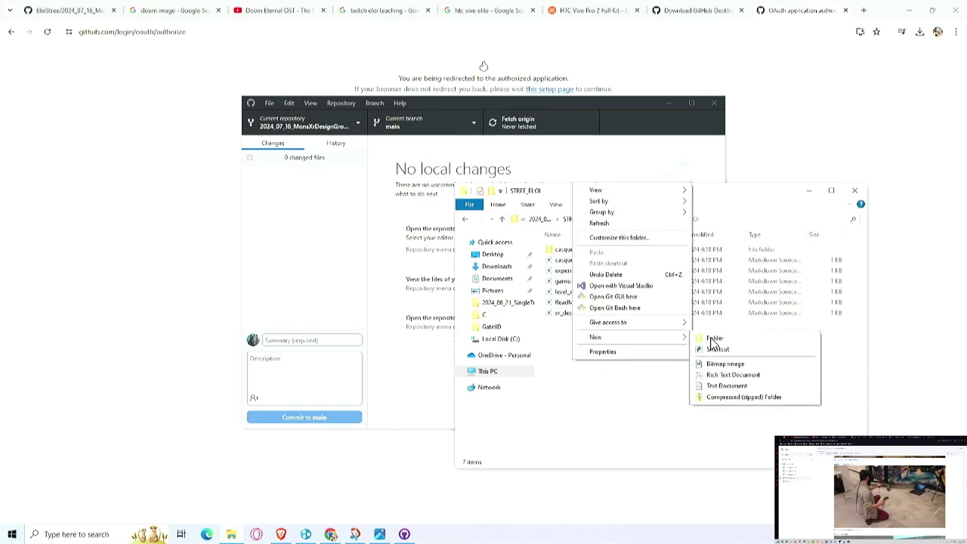
{"action": "left_click", "coordinate": [714, 338]}
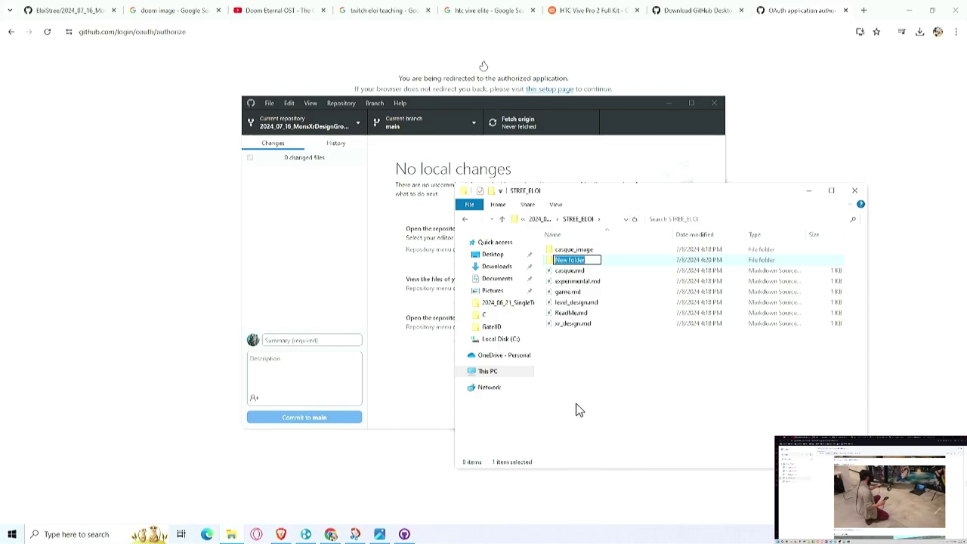
{"action": "type", "text": "D"}
{"action": "key", "text": "ctrl+a"}
{"action": "type", "text": "painting_jam"}
{"action": "key", "text": "Return"}
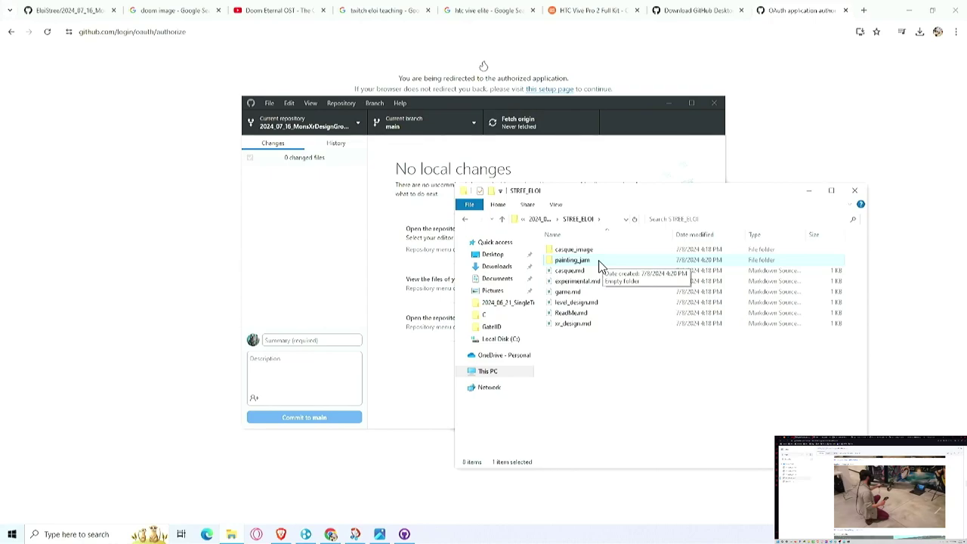
{"action": "double_click", "coordinate": [572, 260]}
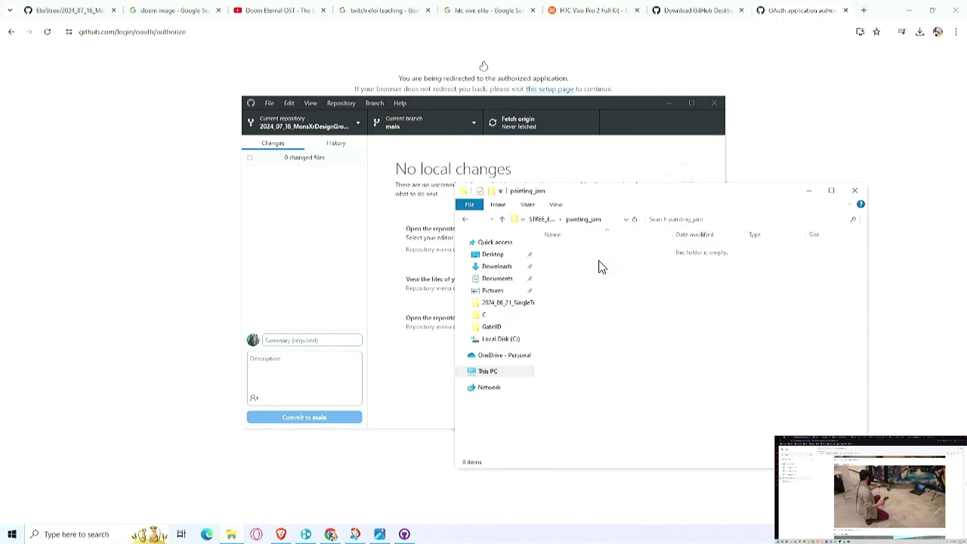
{"action": "left_click", "coordinate": [538, 220]}
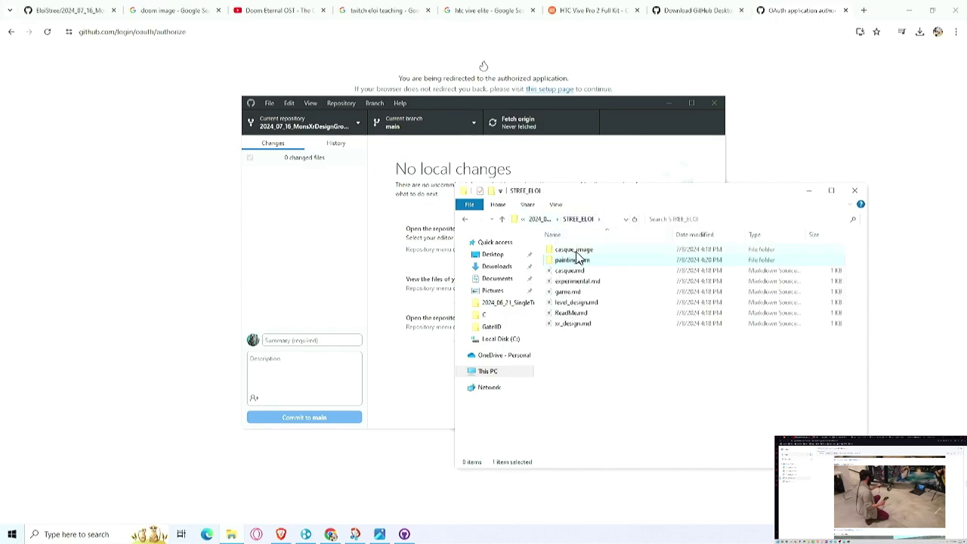
{"action": "left_click", "coordinate": [584, 359]}
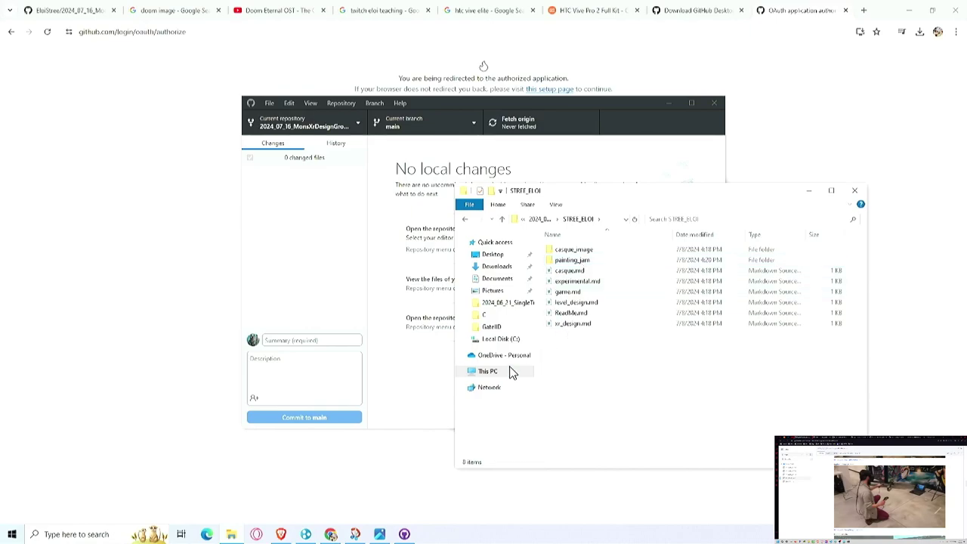
Step: Create a topic folder, move painting_jam into it, and open topic\painting_jam
{"action": "key", "text": "ctrl+shift+n"}
{"action": "type", "text": "topic"}
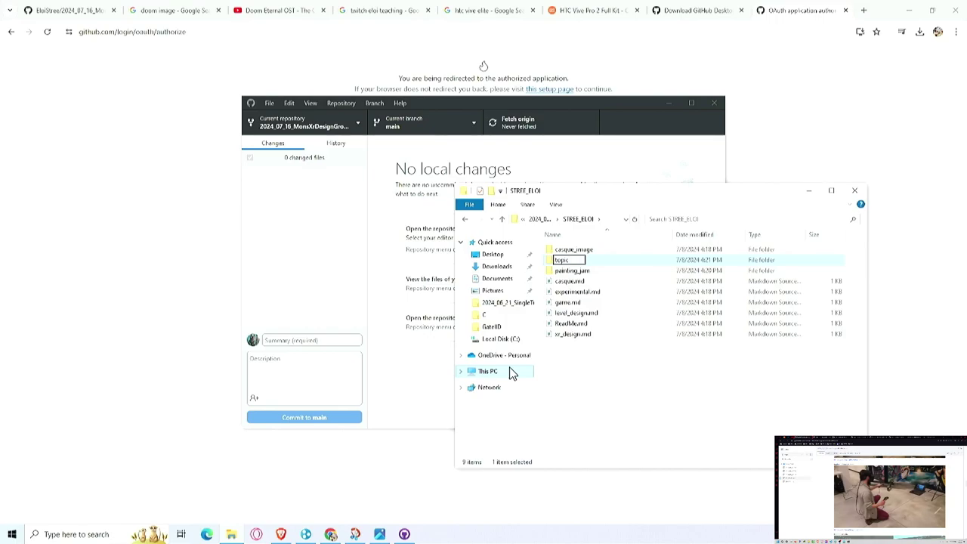
{"action": "key", "text": "Return"}
{"action": "left_click_drag", "start_coordinate": [571, 261], "coordinate": [582, 266]}
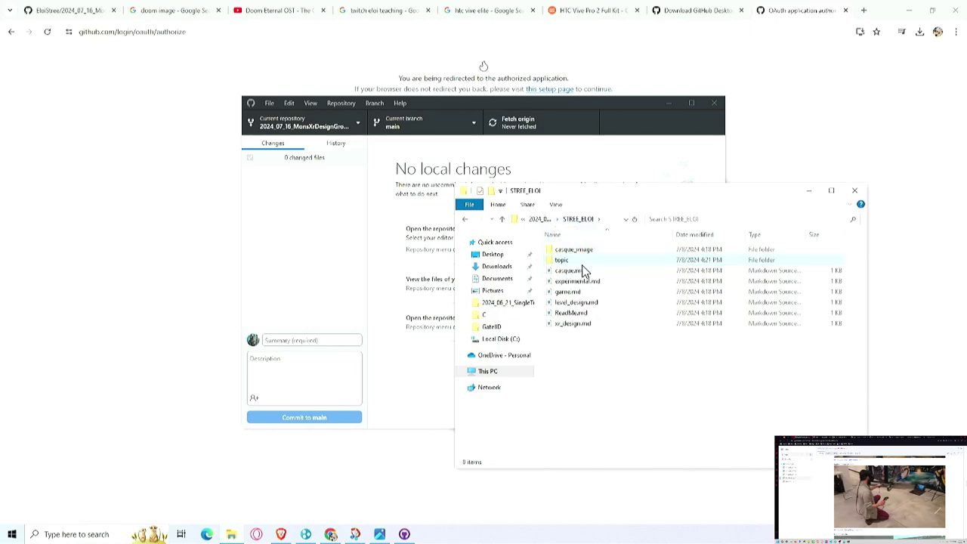
{"action": "double_click", "coordinate": [589, 261]}
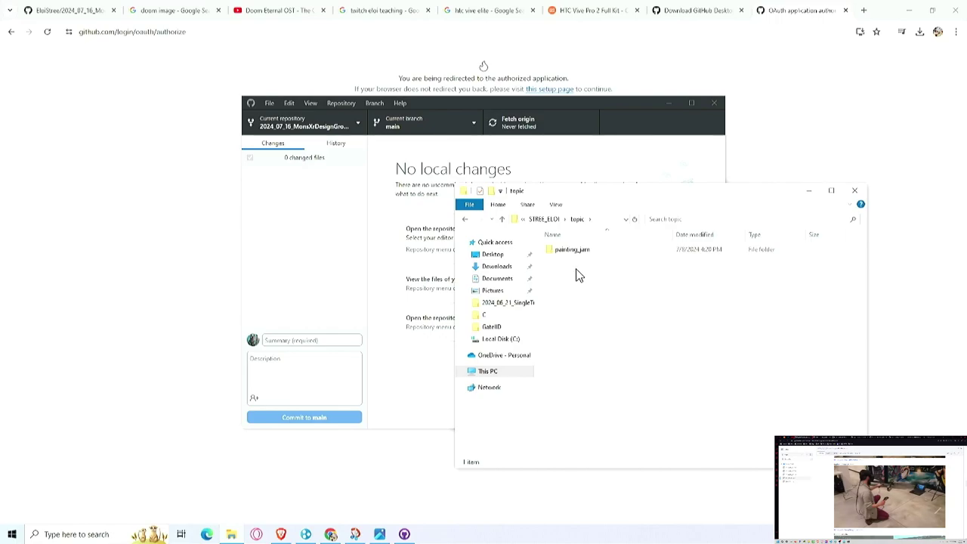
{"action": "double_click", "coordinate": [572, 255]}
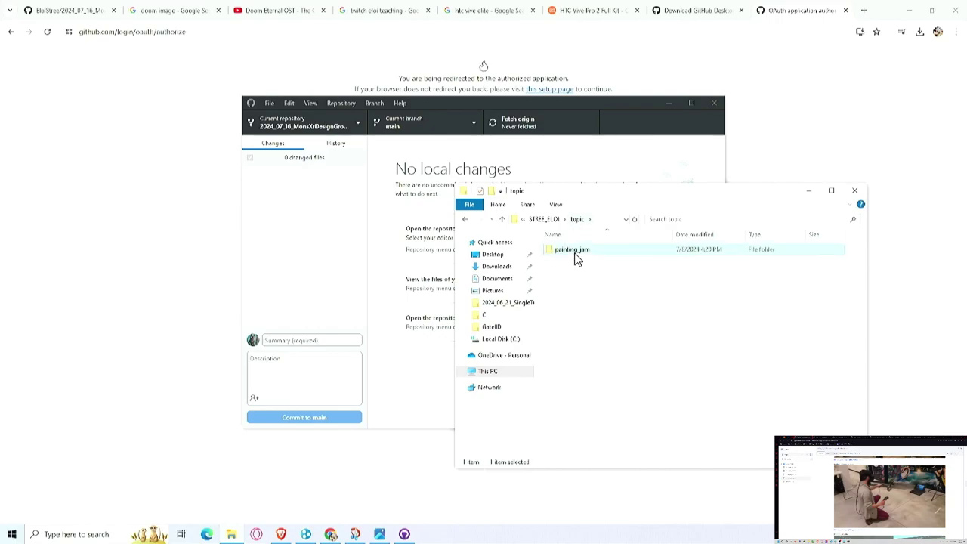
Step: Create a new text document in painting_jam named readme.md, accepting the extension change
{"action": "right_click", "coordinate": [589, 303]}
{"action": "mouse_move", "coordinate": [644, 452]}
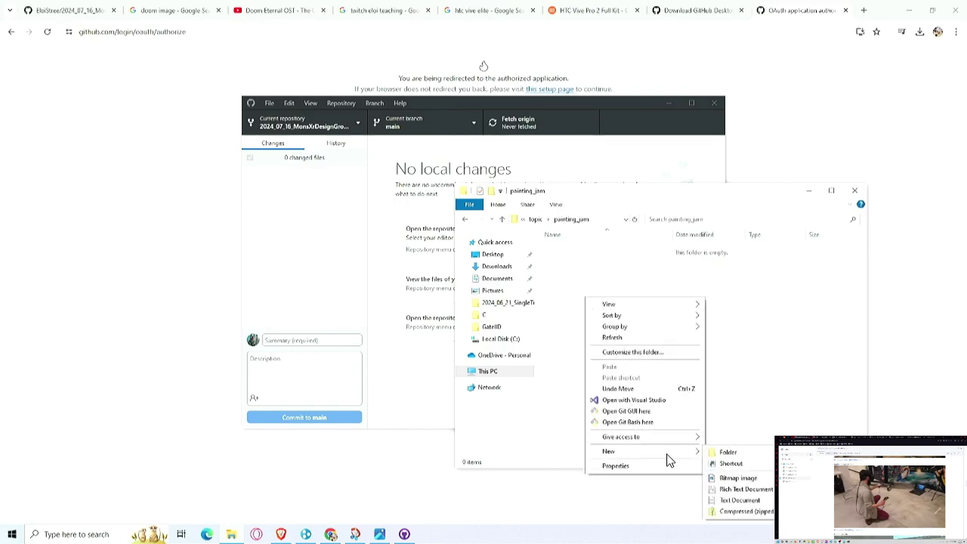
{"action": "left_click", "coordinate": [740, 500]}
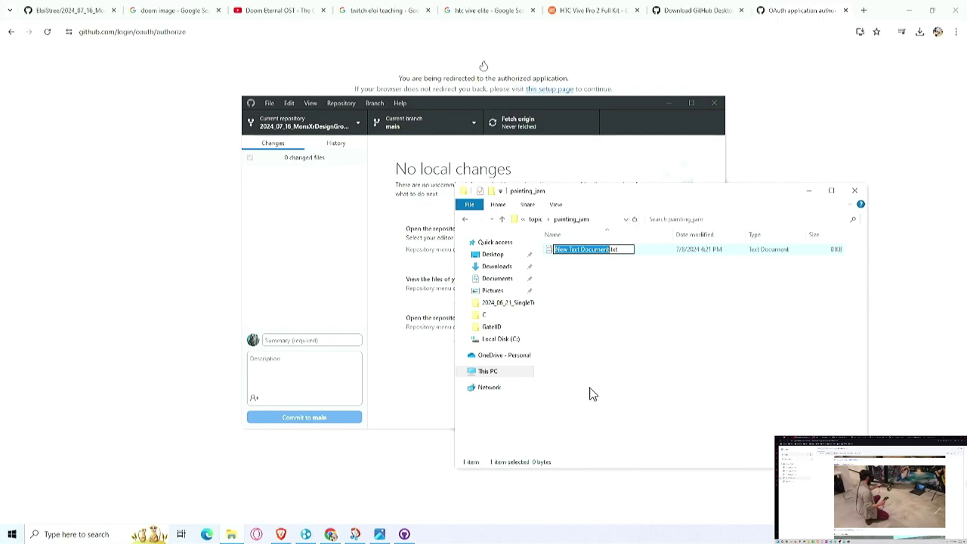
{"action": "type", "text": "readme"}
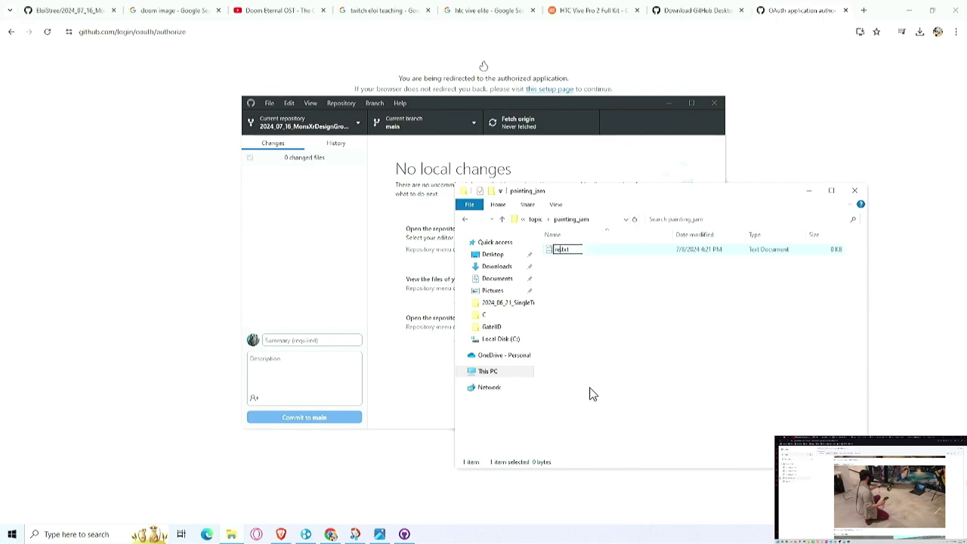
{"action": "key", "text": "BackSpace"}
{"action": "key", "text": "BackSpace"}
{"action": "type", "text": "dme.md"}
{"action": "key", "text": "BackSpace"}
{"action": "key", "text": "Return"}
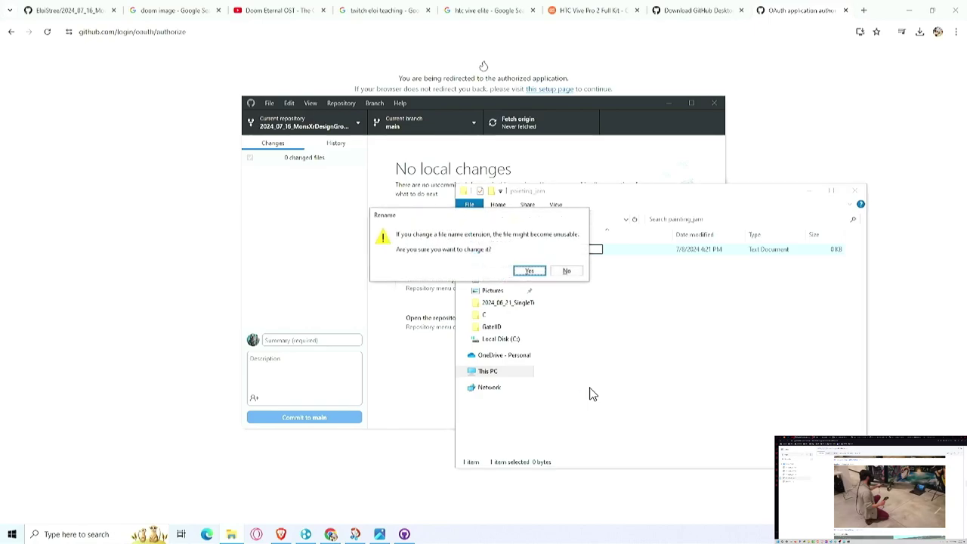
{"action": "left_click", "coordinate": [538, 272]}
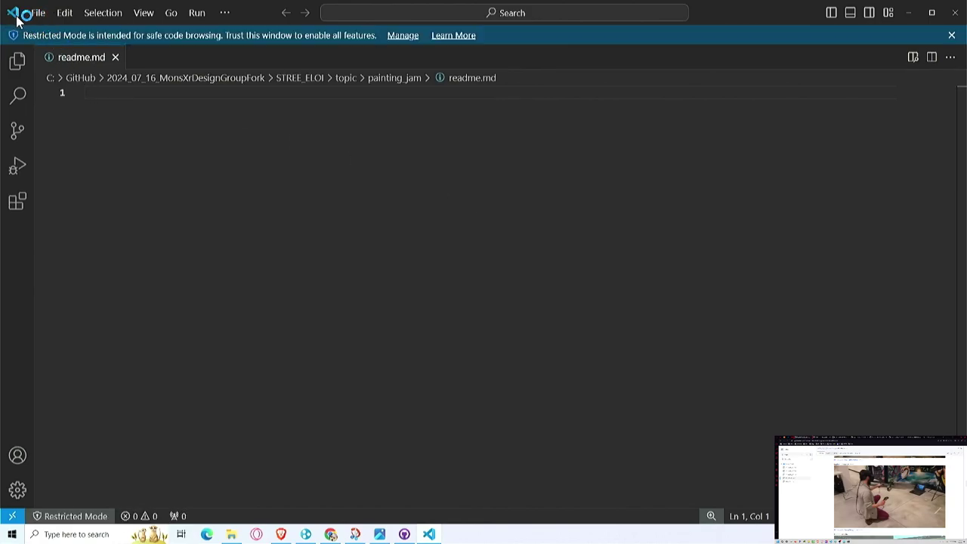
Step: Search extensions for 'markdown', then install Markdown and Markdown All in One after trusting the workspace
{"action": "left_click", "coordinate": [30, 205]}
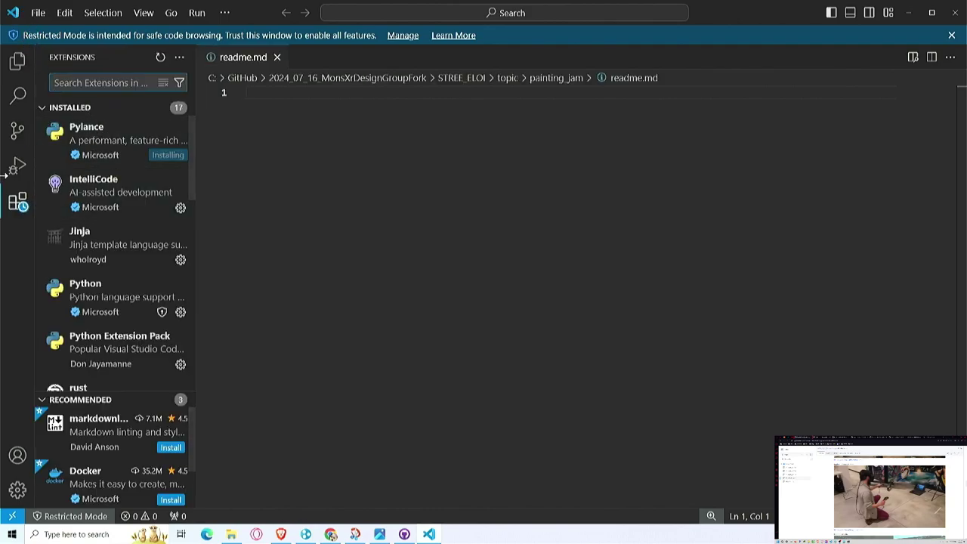
{"action": "type", "text": "markdwo"}
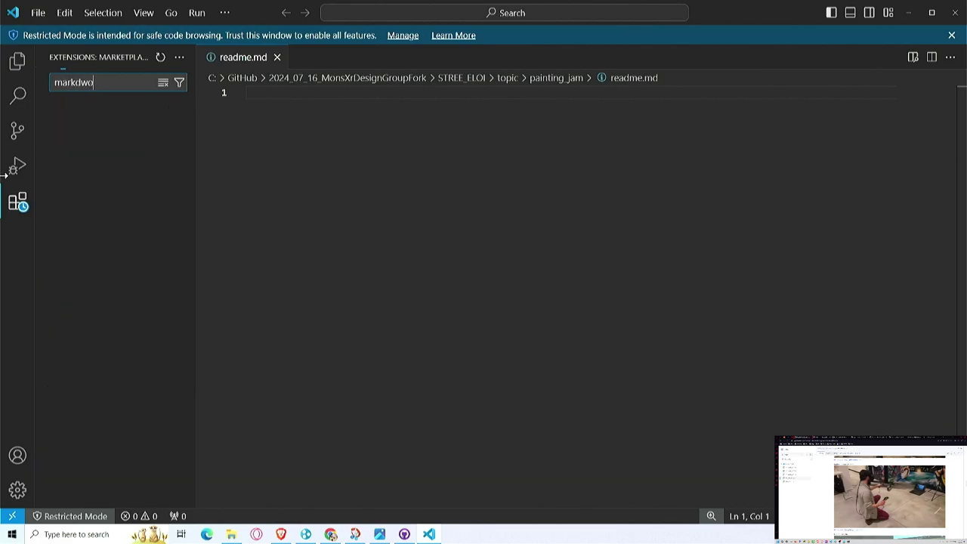
{"action": "type", "text": "n"}
{"action": "key", "text": "BackSpace"}
{"action": "key", "text": "BackSpace"}
{"action": "key", "text": "BackSpace"}
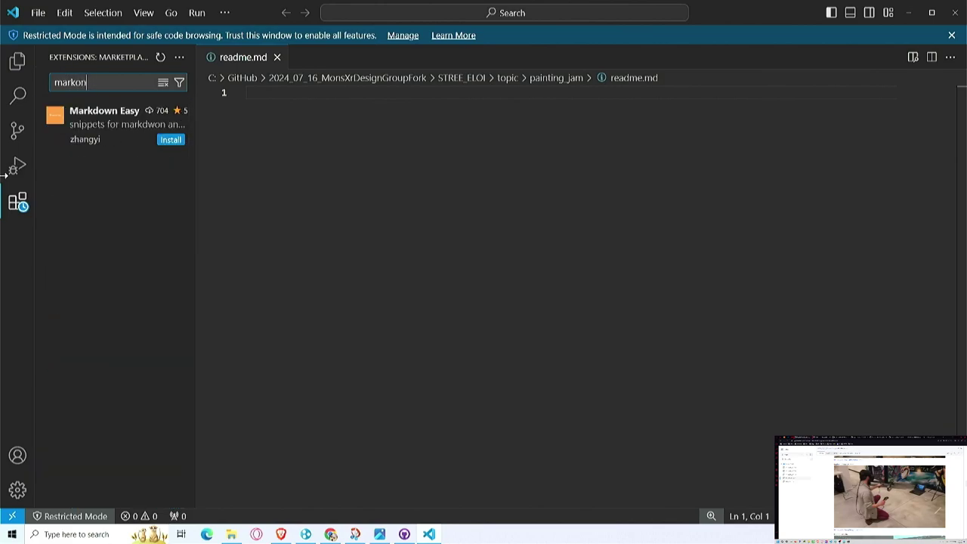
{"action": "key", "text": "BackSpace"}
{"action": "key", "text": "BackSpace"}
{"action": "key", "text": "BackSpace"}
{"action": "type", "text": "own"}
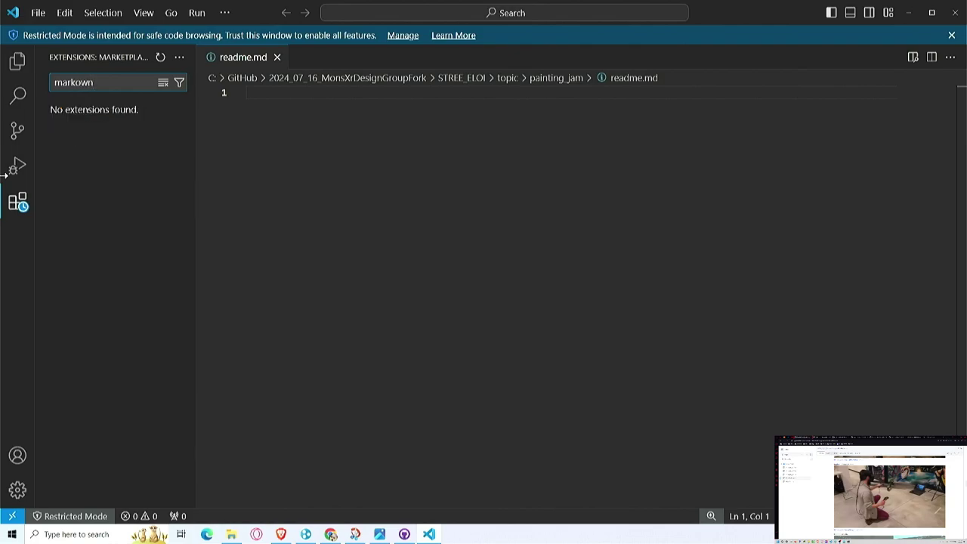
{"action": "type", "text": "d"}
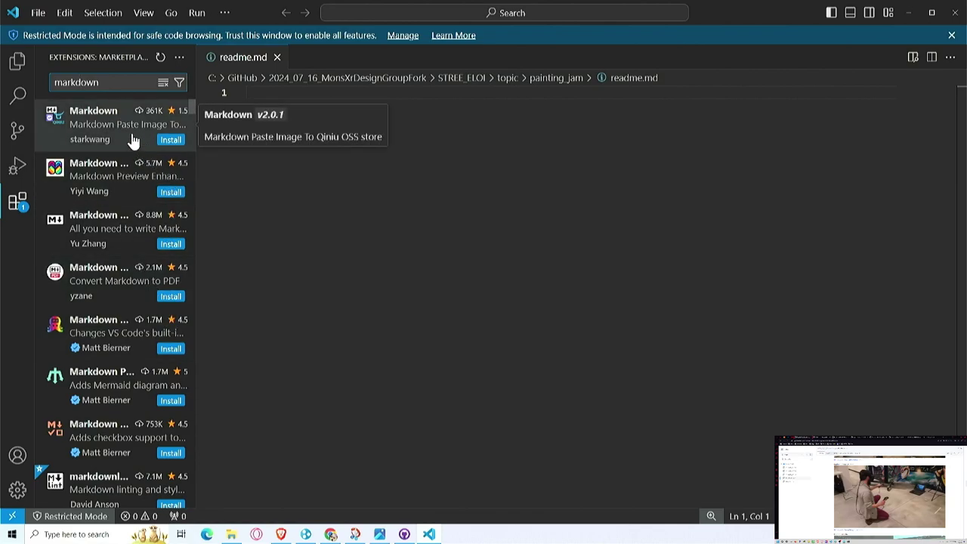
{"action": "left_click", "coordinate": [172, 140]}
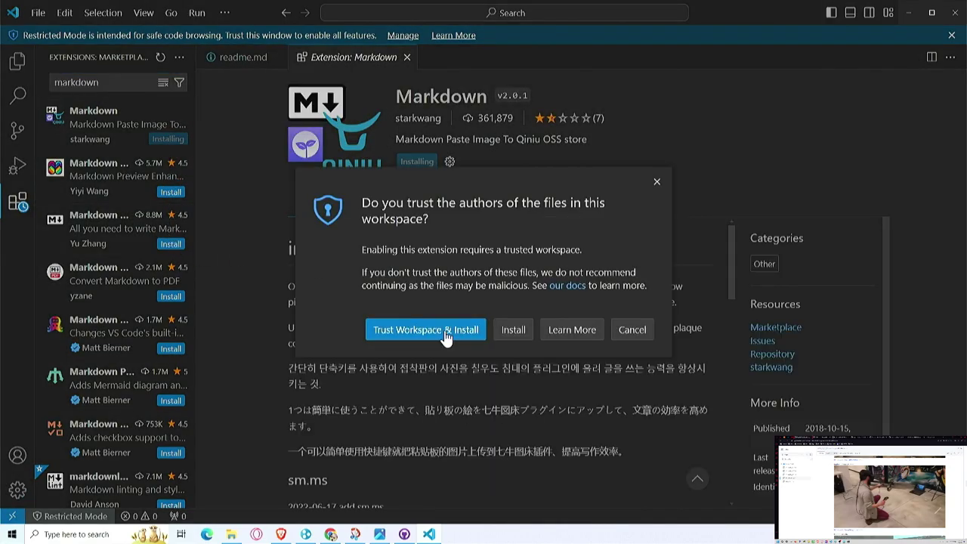
{"action": "left_click", "coordinate": [445, 333]}
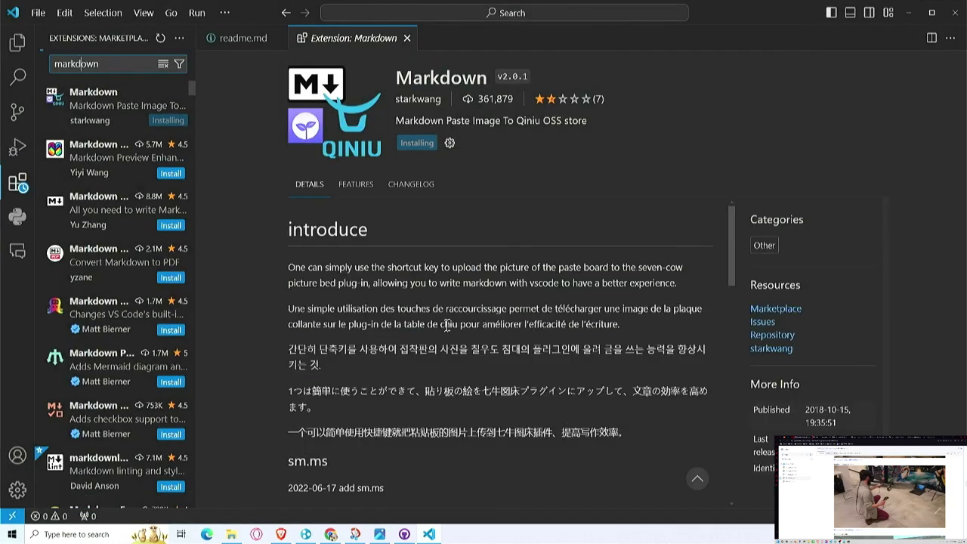
{"action": "left_click", "coordinate": [171, 225]}
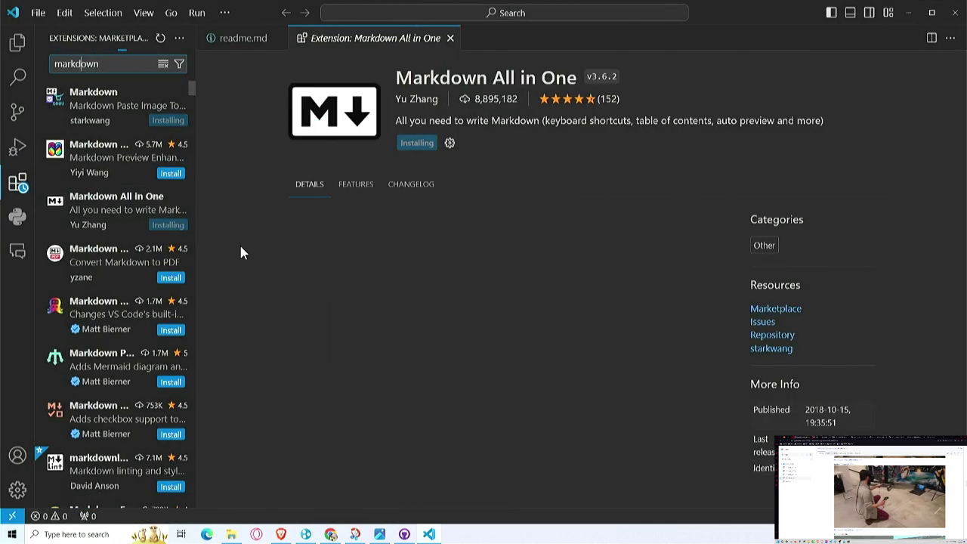
{"action": "scroll", "coordinate": [147, 367], "scroll_direction": "down", "scroll_amount": 4}
{"action": "scroll", "coordinate": [150, 366], "scroll_direction": "up", "scroll_amount": 4}
{"action": "left_click", "coordinate": [168, 120]}
Step: Install the GitHub Markdown Preview extension and return to readme.md
{"action": "left_click", "coordinate": [115, 69]}
{"action": "type", "text": "github"}
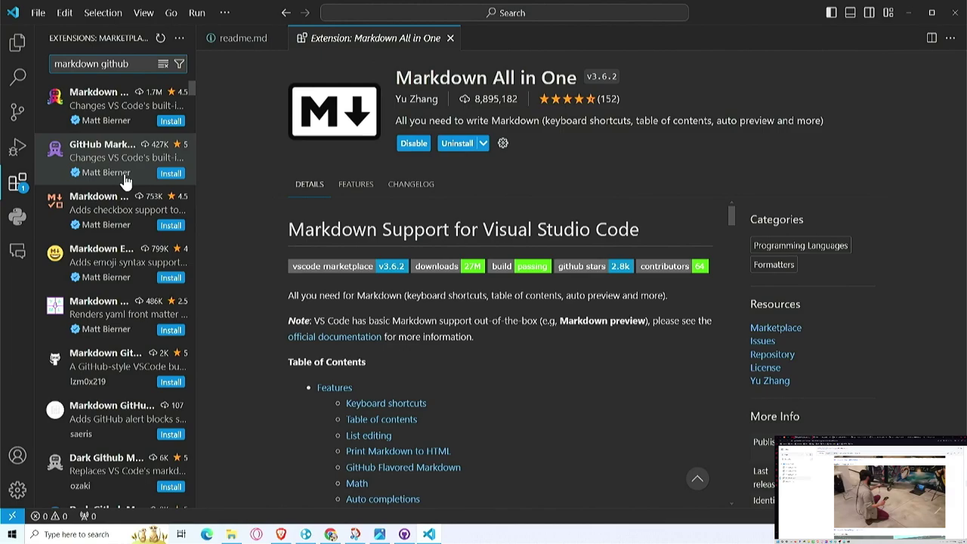
{"action": "left_click", "coordinate": [167, 174]}
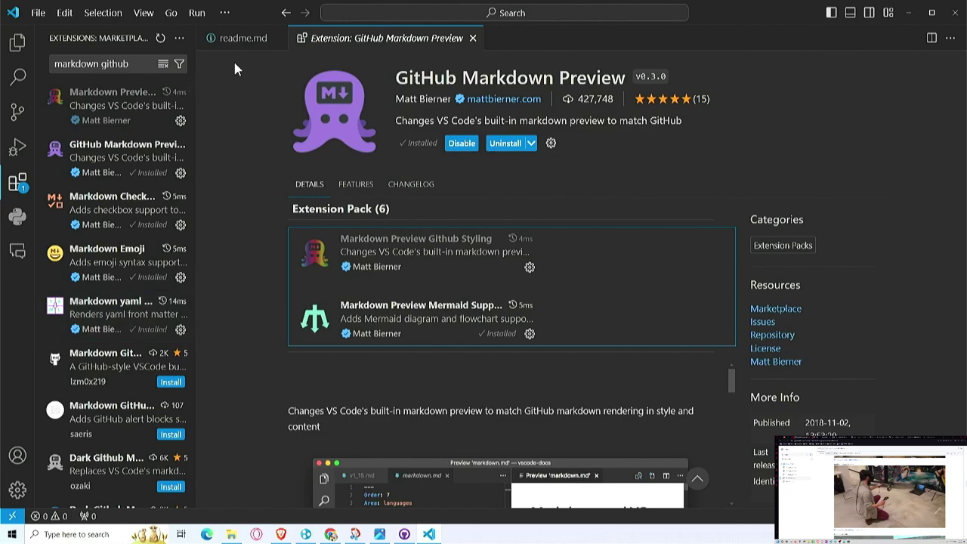
{"action": "left_click", "coordinate": [243, 39]}
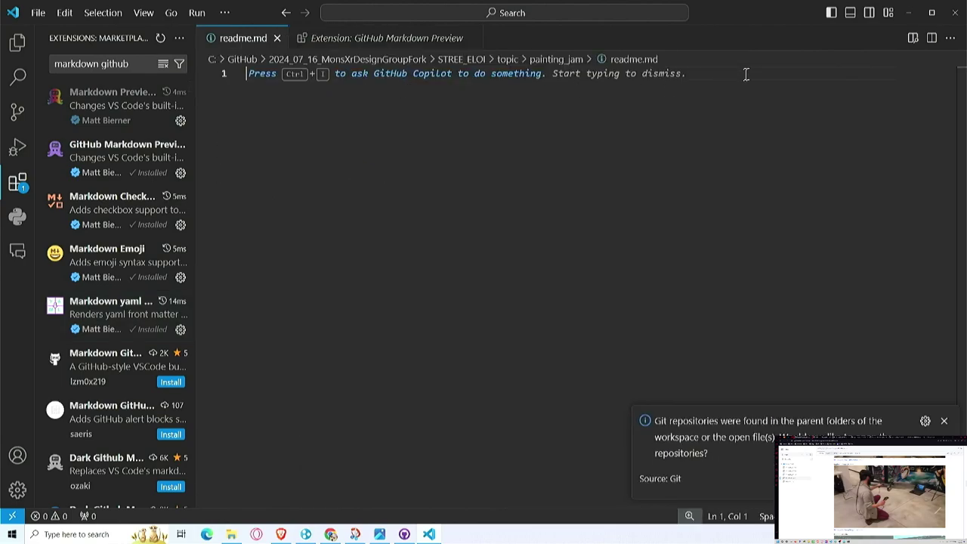
Step: Open a side preview and write '# Painting Jam' above a 'Bonjour' line in readme.md
{"action": "left_click", "coordinate": [912, 40]}
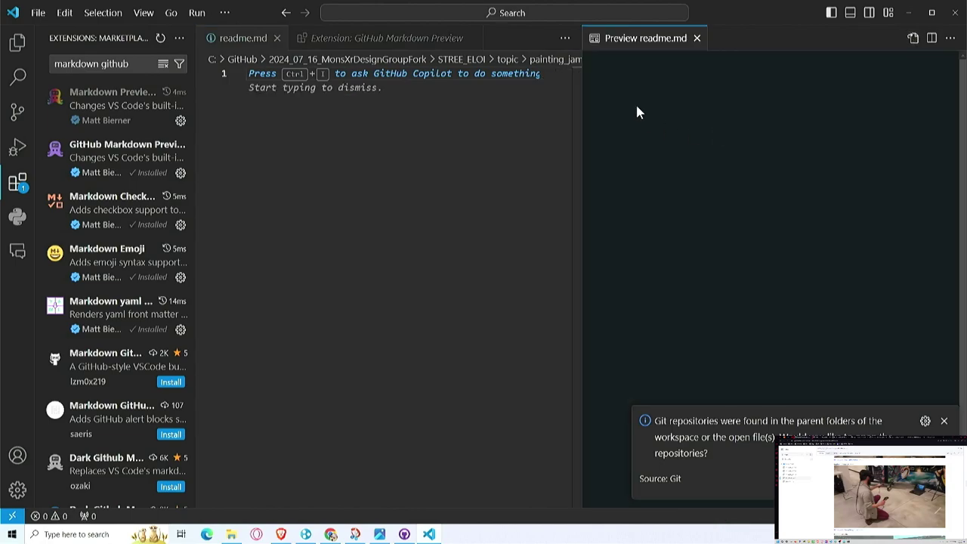
{"action": "left_click", "coordinate": [498, 151]}
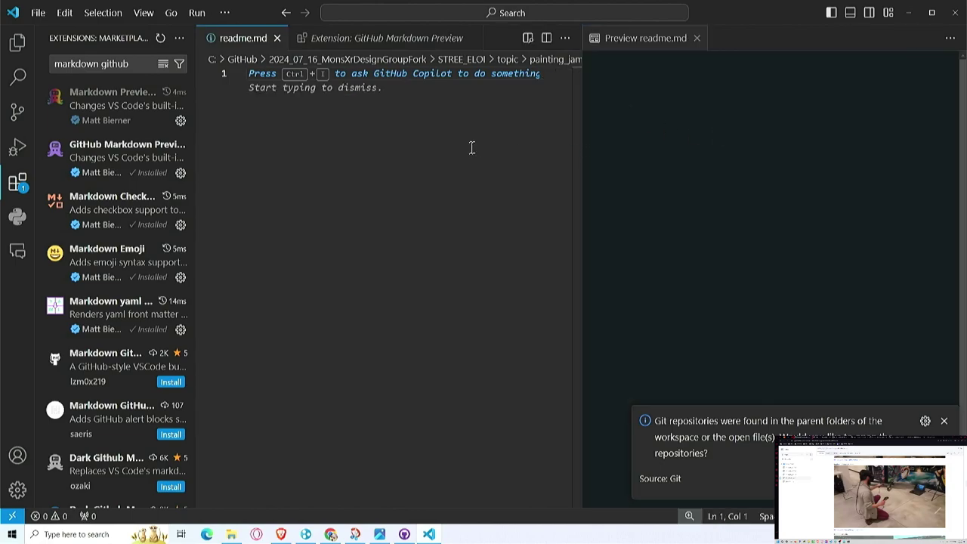
{"action": "type", "text": "Bonjour"}
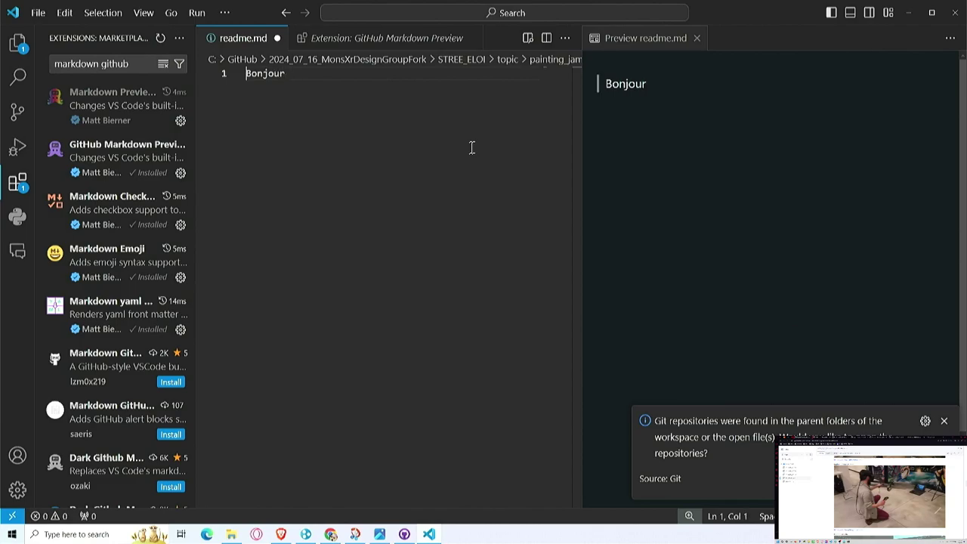
{"action": "key", "text": "Return"}
{"action": "key", "text": "Return"}
{"action": "key", "text": "Up"}
{"action": "type", "text": "# "}
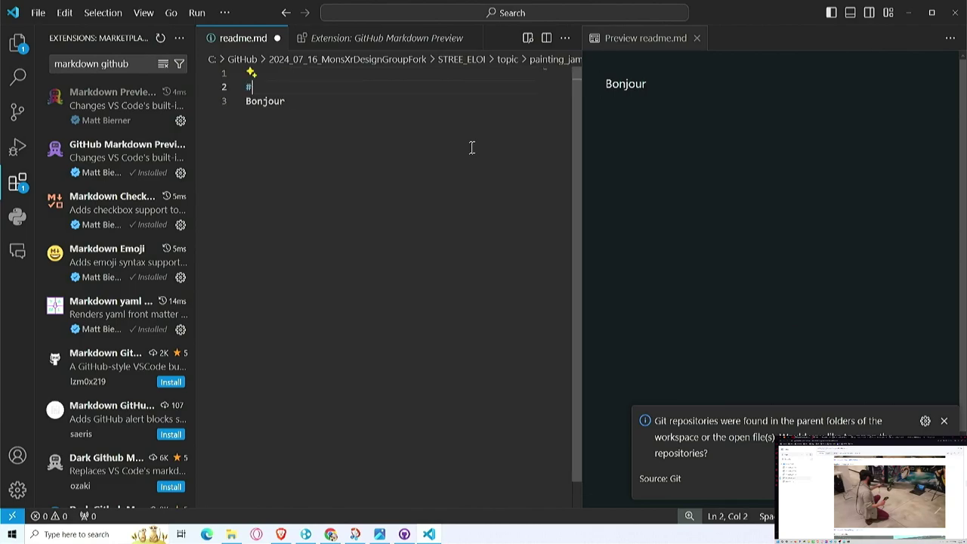
{"action": "type", "text": "Painting Jam"}
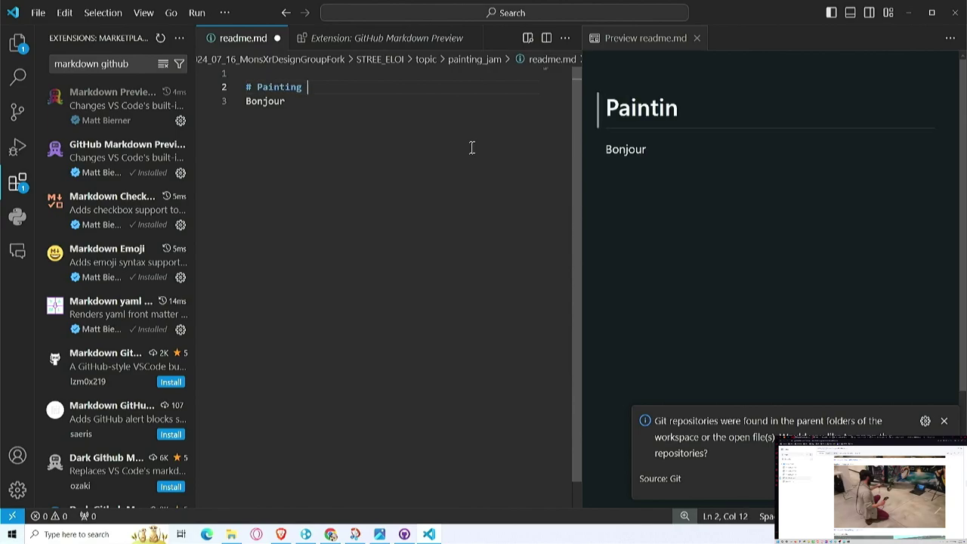
{"action": "key", "text": "Return"}
{"action": "key", "text": "Return"}
{"action": "key", "text": "Down"}
{"action": "key", "text": "End"}
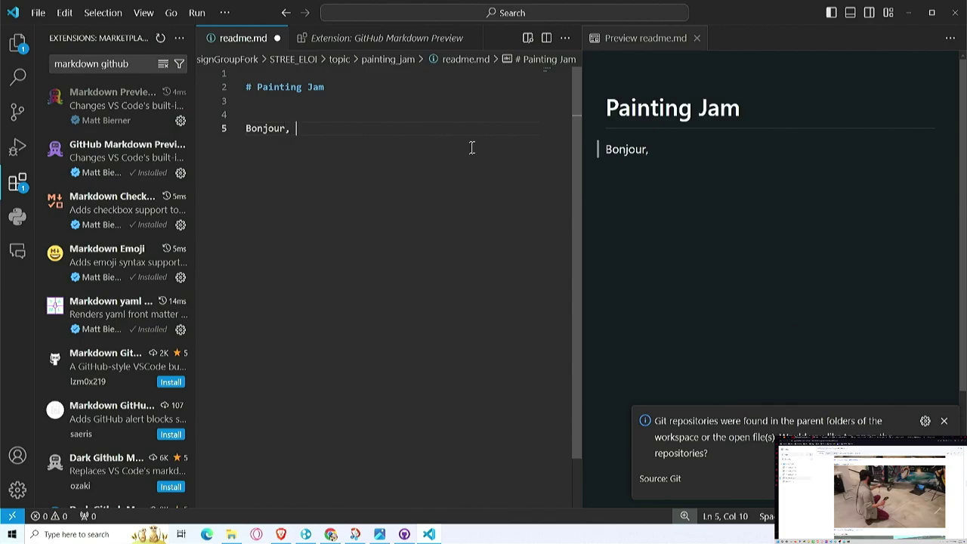
Step: Extend the Bonjour line into a French sentence about painting and VR, add the YouTube link below, and save
{"action": "type", "text": "nous allons parler p"}
{"action": "key", "text": "BackSpace"}
{"action": "key", "text": "BackSpace"}
{"action": "type", "text": "p"}
{"action": "key", "text": "BackSpace"}
{"action": "type", "text": "peintur eet V"}
{"action": "key", "text": "BackSpace"}
{"action": "key", "text": "BackSpace"}
{"action": "key", "text": "BackSpace"}
{"action": "key", "text": "BackSpace"}
{"action": "type", "text": "t VR"}
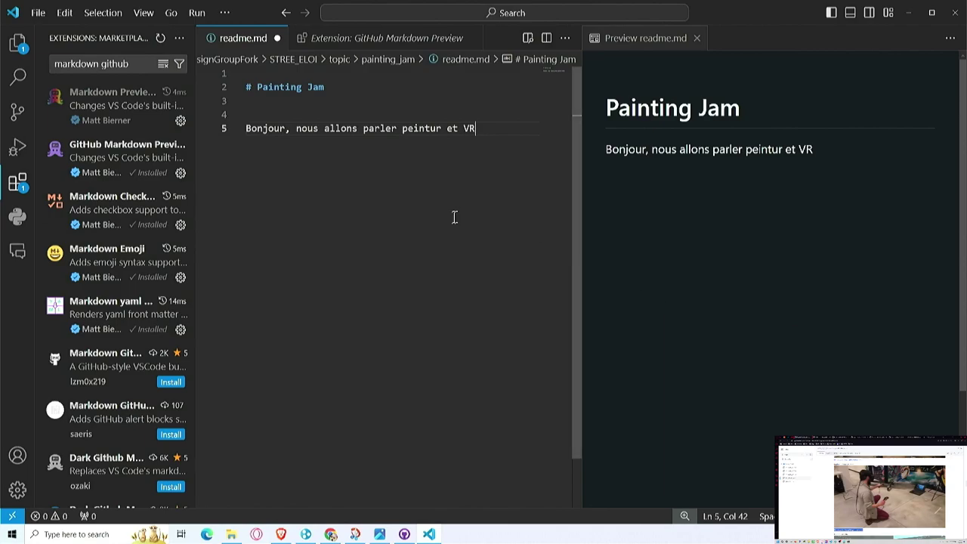
{"action": "key", "text": "Return"}
{"action": "type", "text": "https://youtu.be/vpBRFjyqSRA?t=189"}
{"action": "key", "text": "Home"}
{"action": "key", "text": "Return"}
{"action": "left_click", "coordinate": [501, 144]}
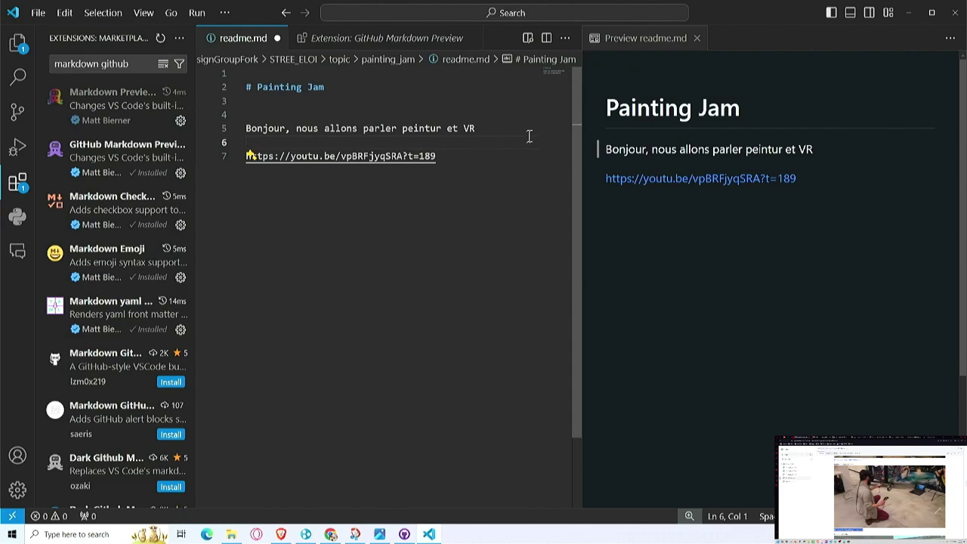
{"action": "key", "text": "ctrl+s"}
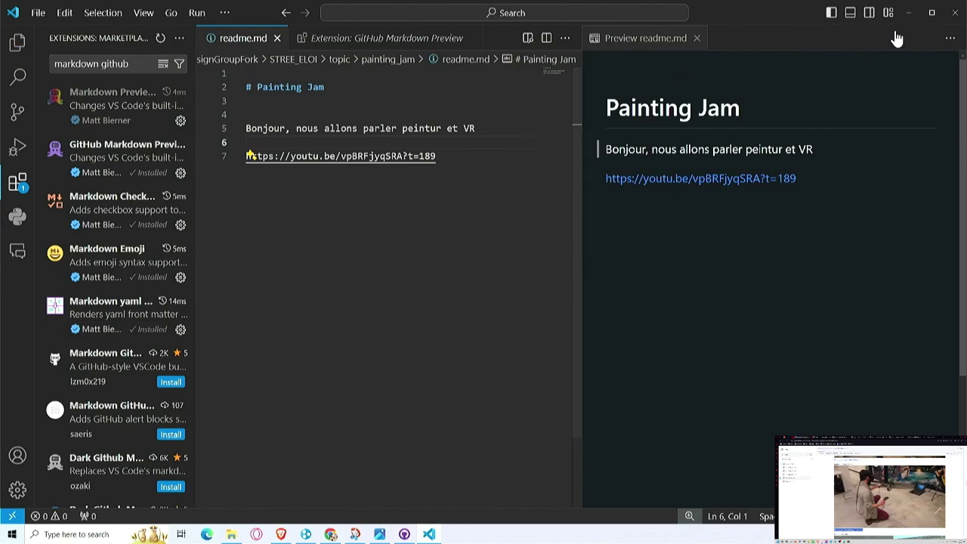
Step: In GitHub Desktop, commit the readme as 'Travail sur un rapport de la painting' with a description
{"action": "left_click", "coordinate": [909, 13]}
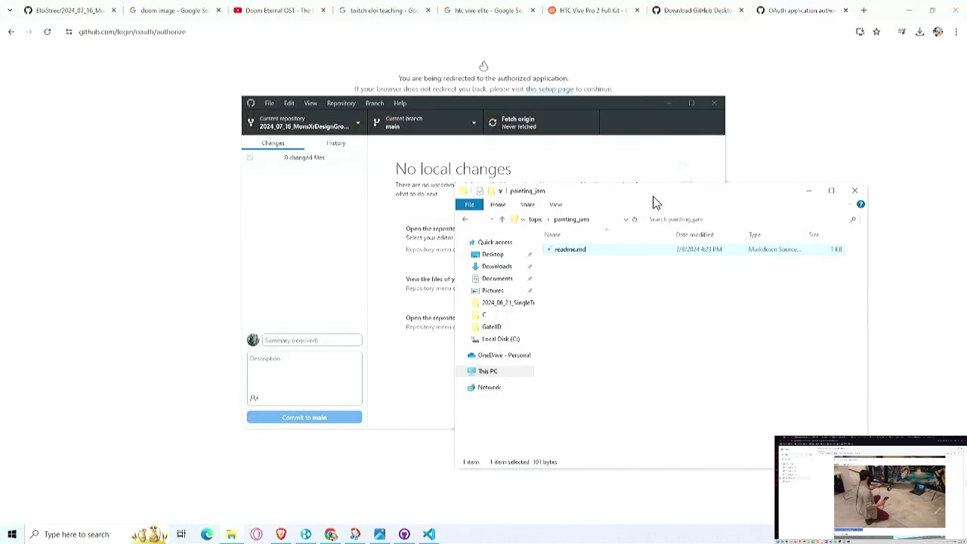
{"action": "left_click", "coordinate": [386, 281]}
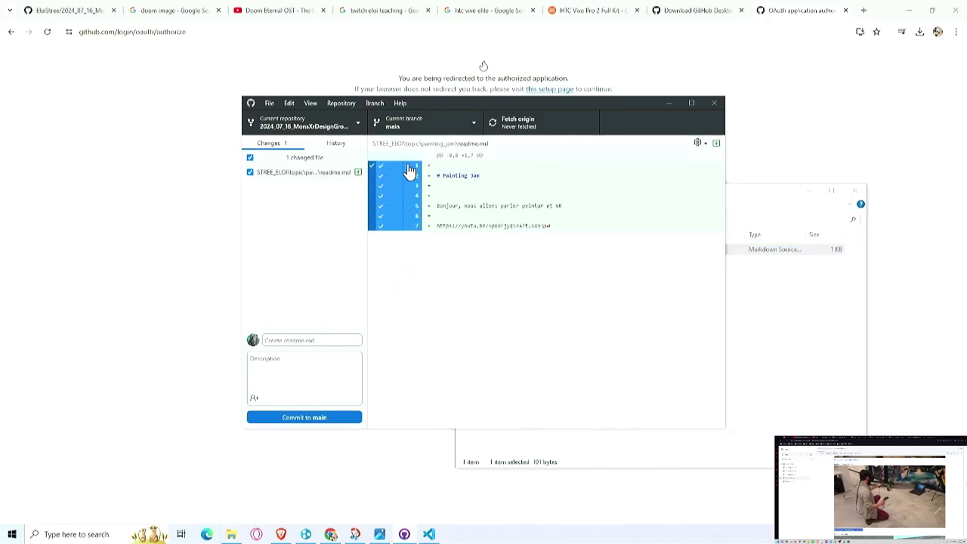
{"action": "left_click_drag", "start_coordinate": [449, 108], "coordinate": [428, 135]}
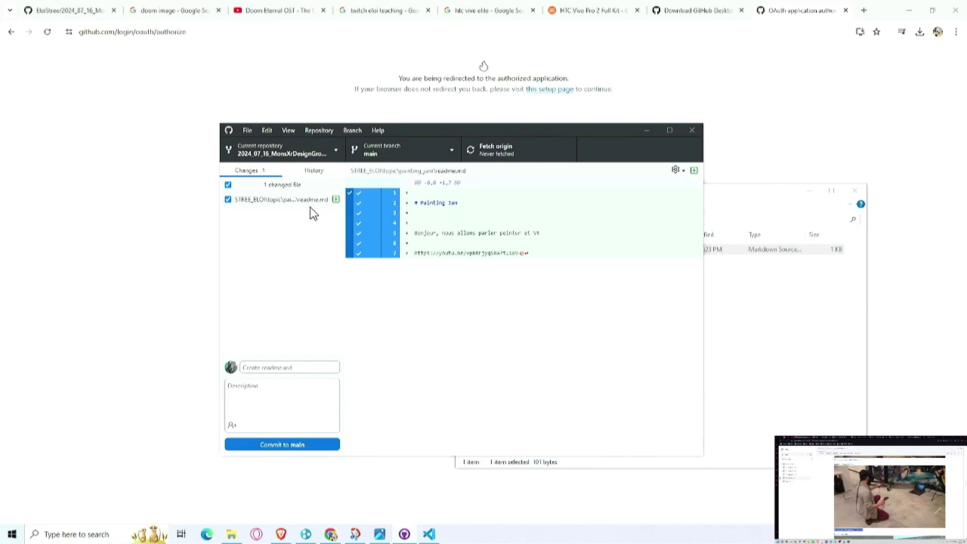
{"action": "left_click", "coordinate": [285, 371]}
{"action": "type", "text": "Travail sur un rapport"}
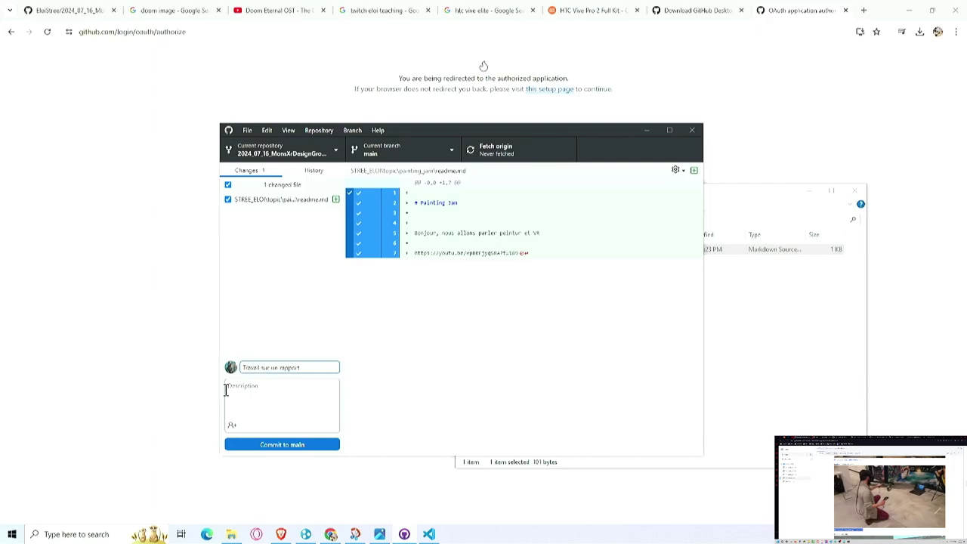
{"action": "type", "text": "de la painting"}
{"action": "left_click", "coordinate": [227, 396]}
{"action": "left_click", "coordinate": [245, 392]}
{"action": "type", "text": "com"}
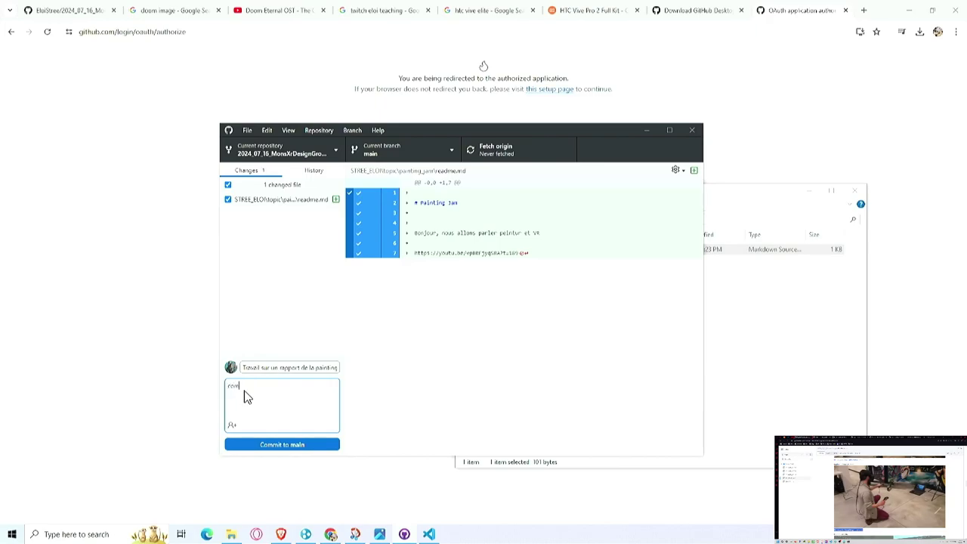
{"action": "type", "text": "mencer le rappor tsur la painting jam."}
{"action": "left_click", "coordinate": [306, 444]}
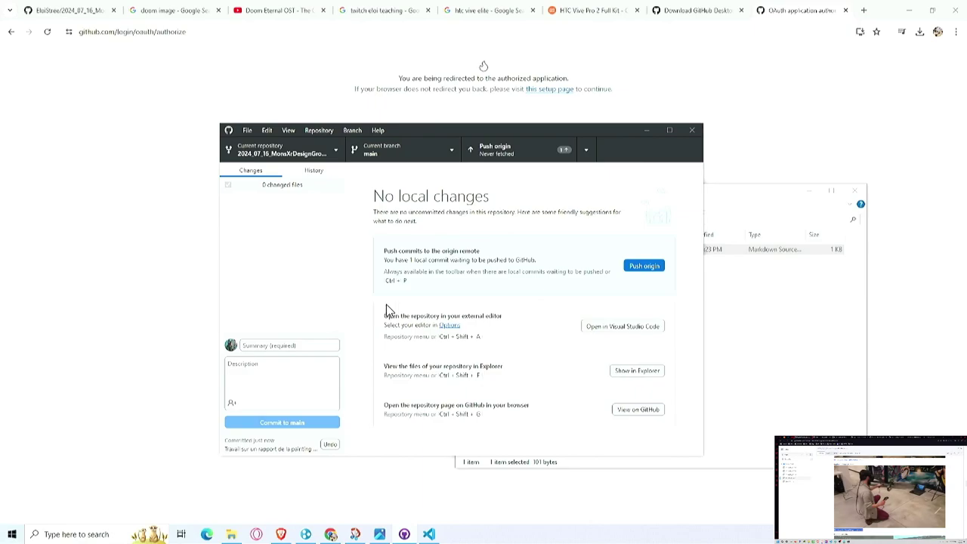
Step: Bring the painting_jam File Explorer window to the front
{"action": "left_click", "coordinate": [777, 355]}
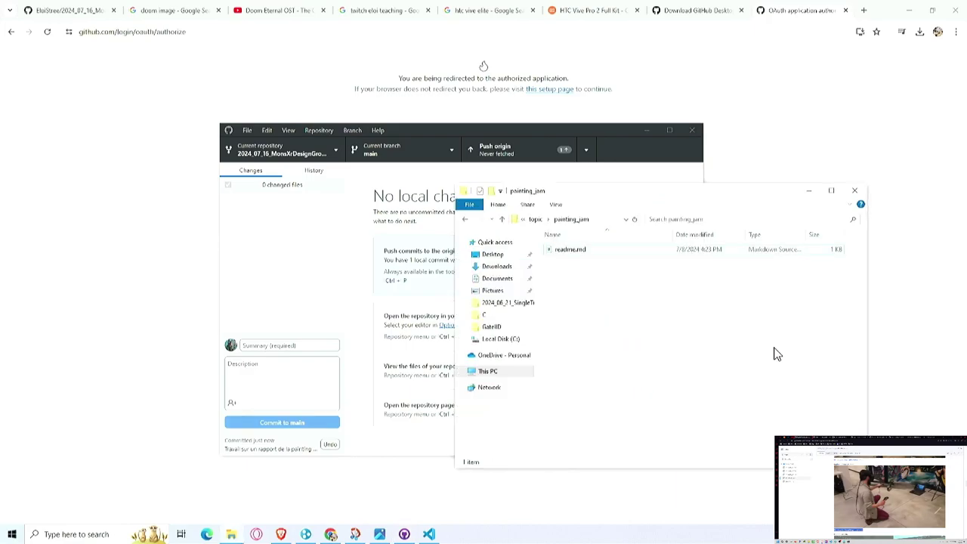
{"action": "right_click", "coordinate": [586, 300]}
{"action": "left_click", "coordinate": [572, 287]}
Step: In a new Chrome tab, search Google for 'painting jam eloi' and show Images results
{"action": "left_click", "coordinate": [864, 9]}
{"action": "type", "text": "https://youtu.be/vpBRFjyqSRA?t=189"}
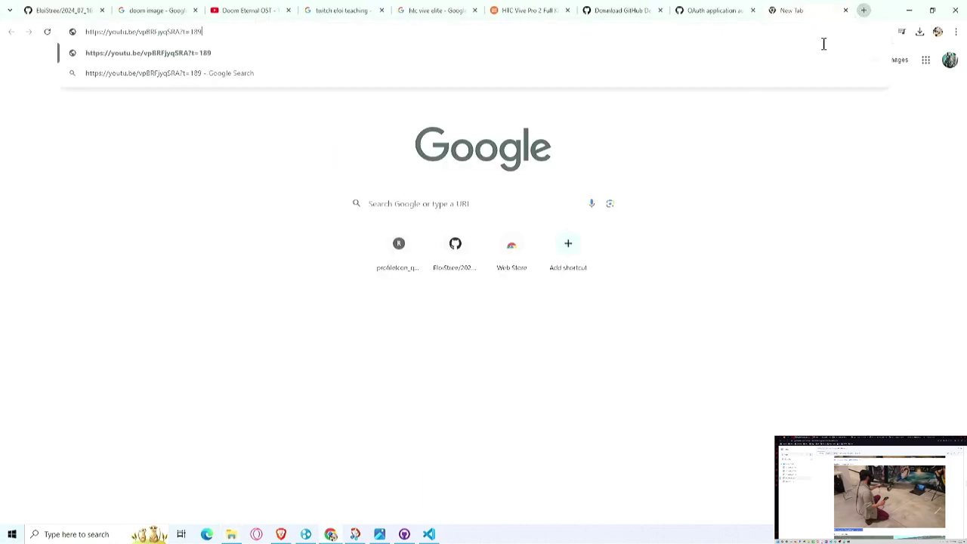
{"action": "key", "text": "ctrl+a"}
{"action": "key", "text": "BackSpace"}
{"action": "type", "text": "PAINT"}
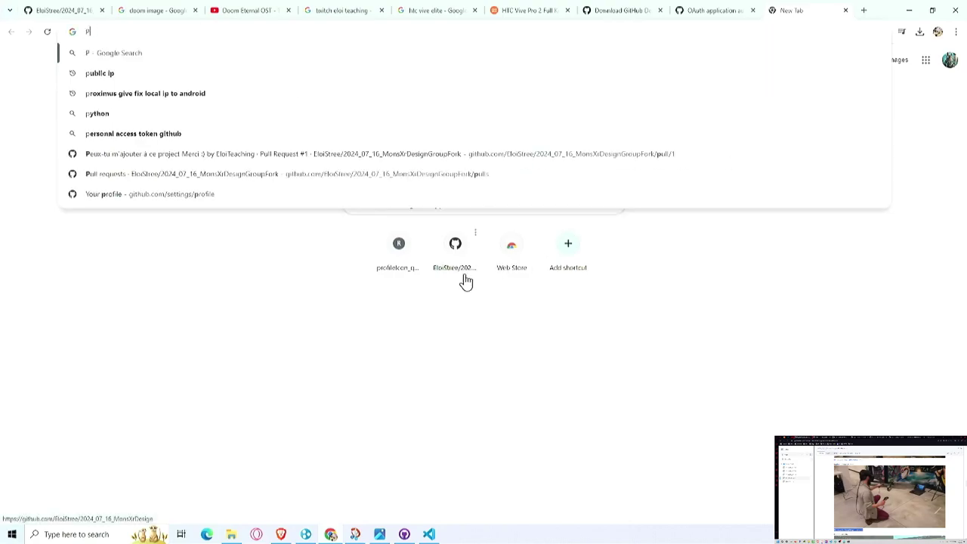
{"action": "key", "text": "BackSpace"}
{"action": "key", "text": "BackSpace"}
{"action": "key", "text": "BackSpace"}
{"action": "key", "text": "BackSpace"}
{"action": "key", "text": "BackSpace"}
{"action": "type", "text": "pai"}
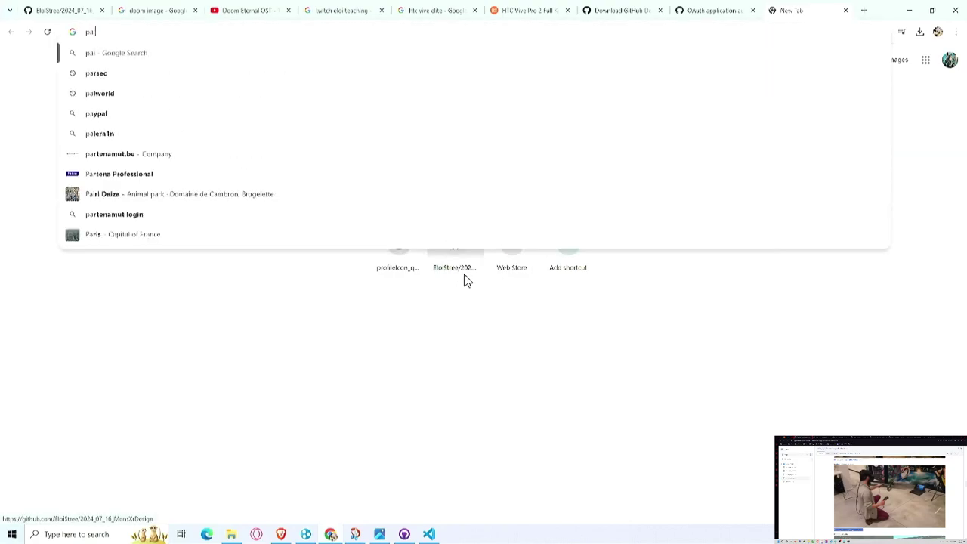
{"action": "type", "text": "nting jam eloi"}
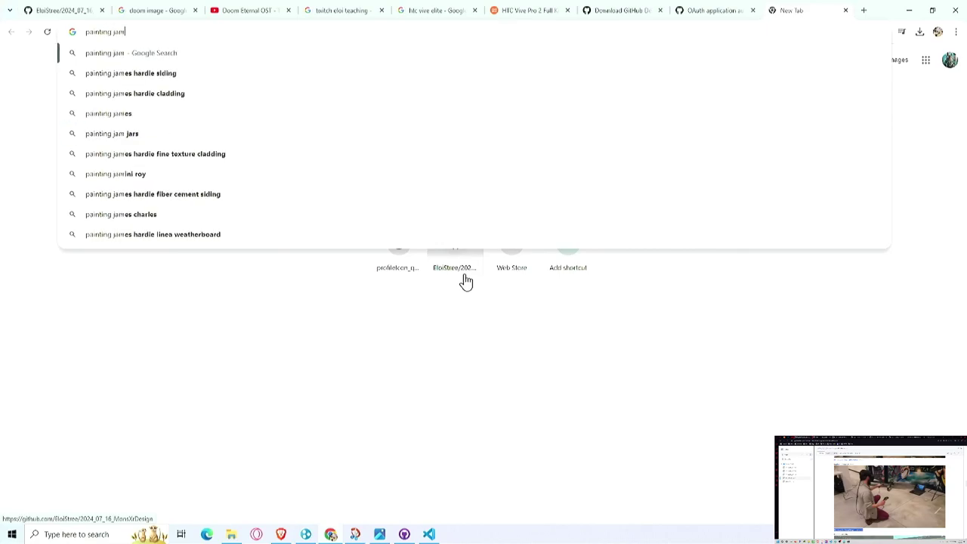
{"action": "key", "text": "Return"}
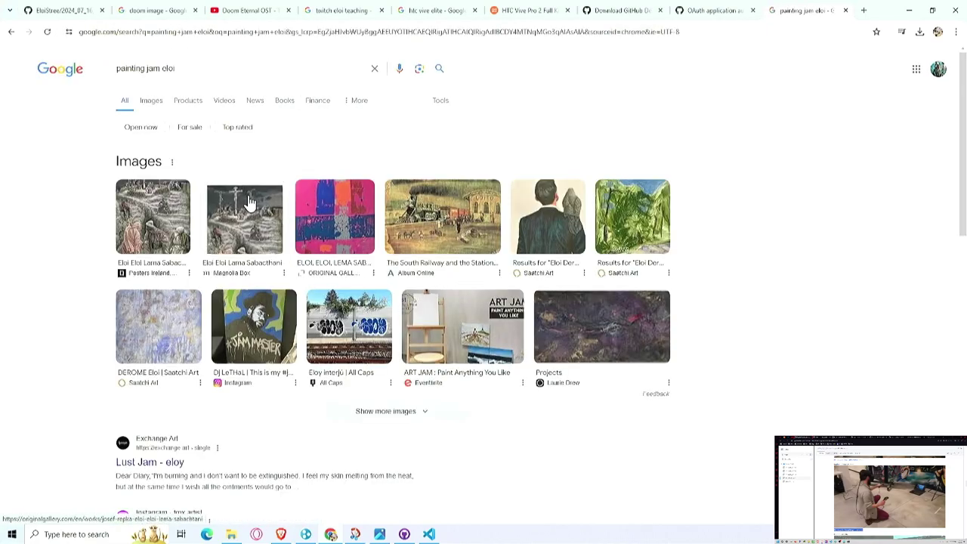
{"action": "left_click", "coordinate": [152, 101]}
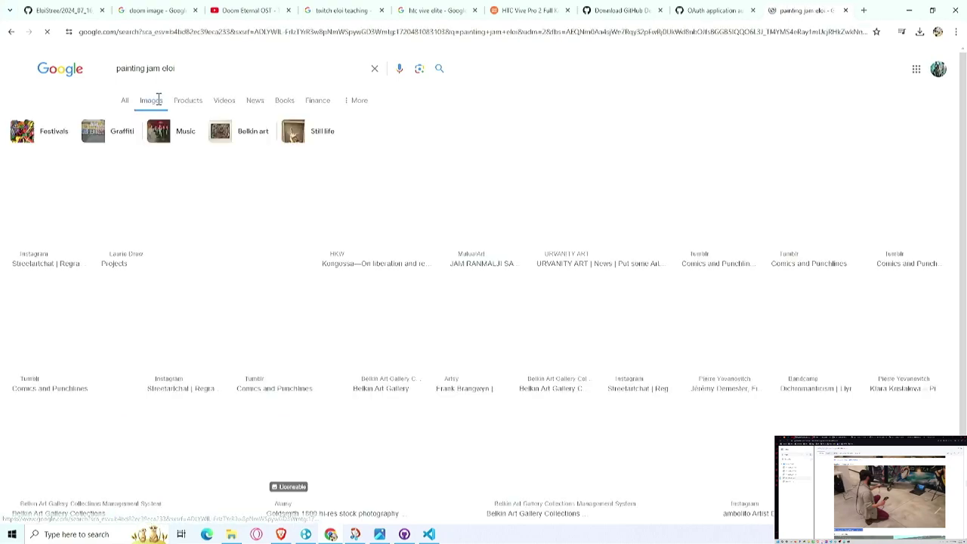
Step: Refine the image search to 'painting jam eloi stree vr' and preview the Louvre VR painting image
{"action": "left_click", "coordinate": [281, 67]}
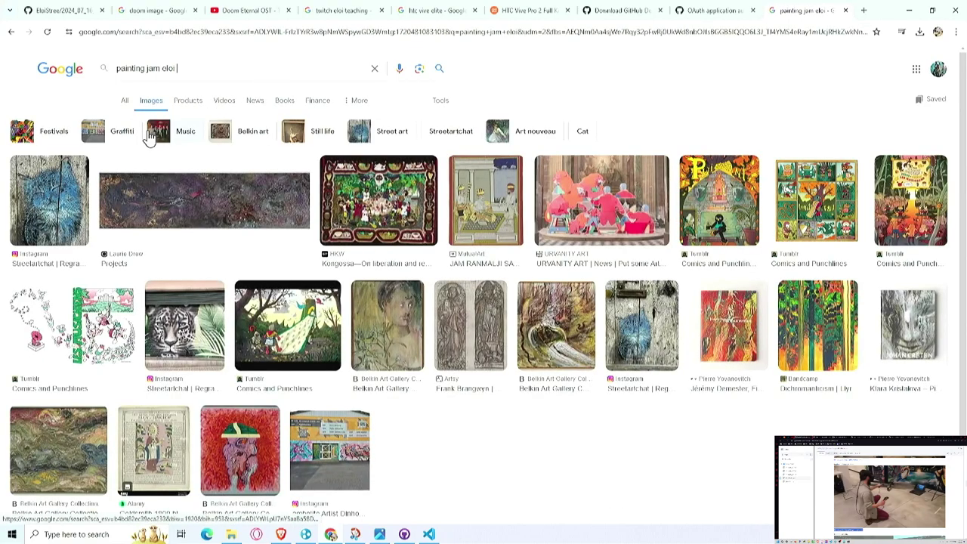
{"action": "type", "text": "stree"}
{"action": "key", "text": "Return"}
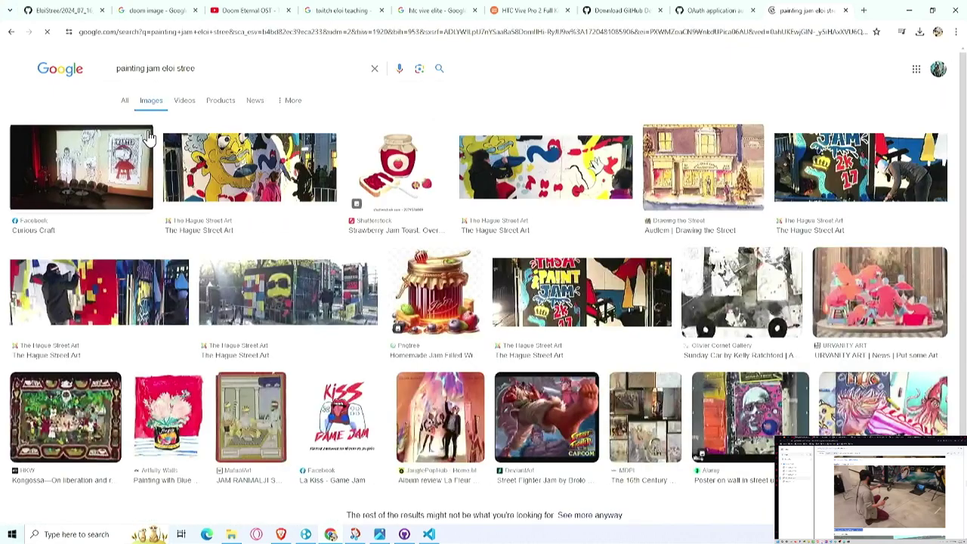
{"action": "left_click", "coordinate": [250, 68]}
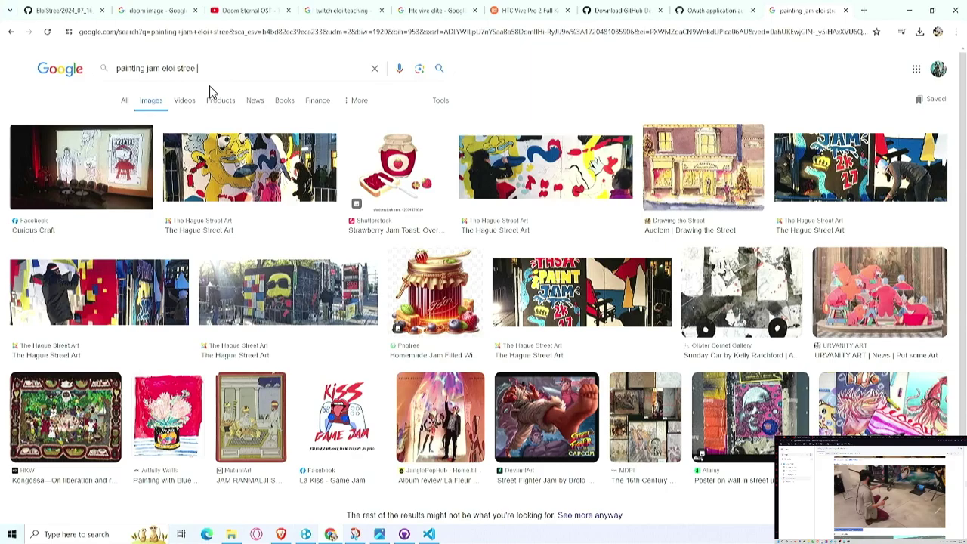
{"action": "type", "text": "vr"}
{"action": "key", "text": "Return"}
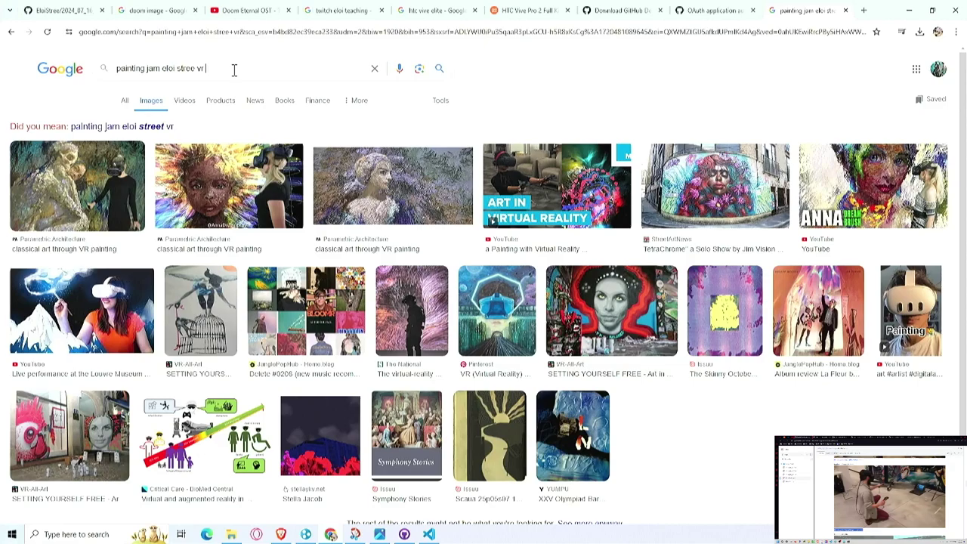
{"action": "left_click", "coordinate": [99, 308]}
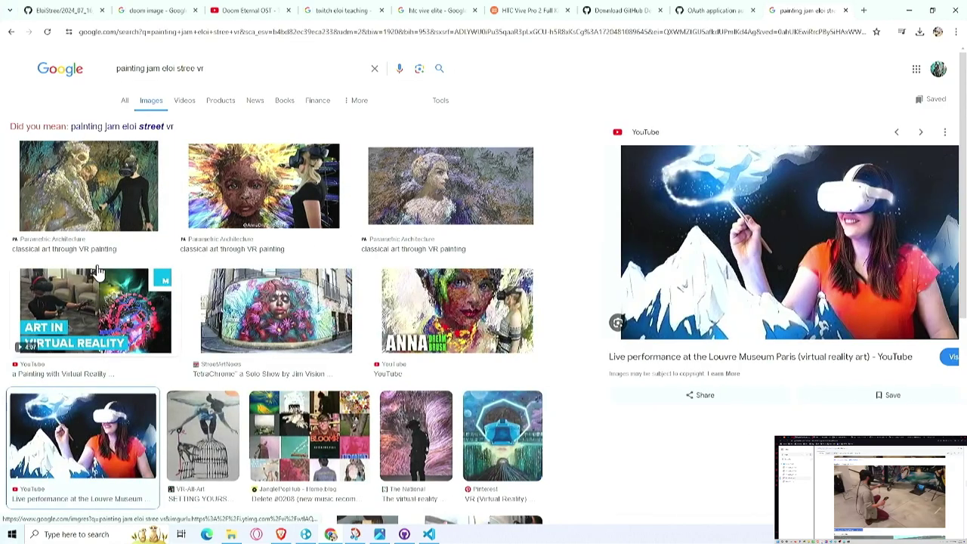
{"action": "right_click", "coordinate": [649, 259]}
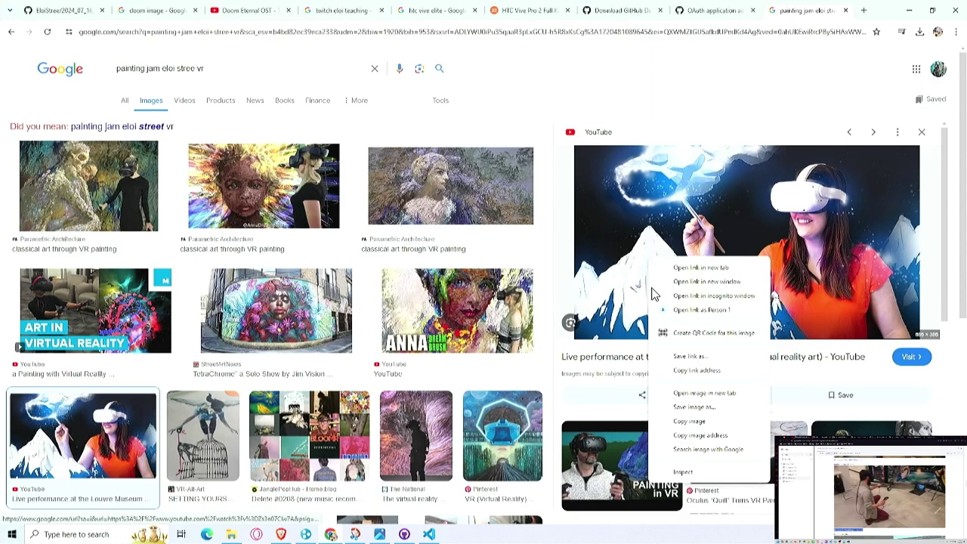
Step: Save the image, browsing the save dialog to STREE_ELOI\topic\painting_jam
{"action": "left_click", "coordinate": [699, 407]}
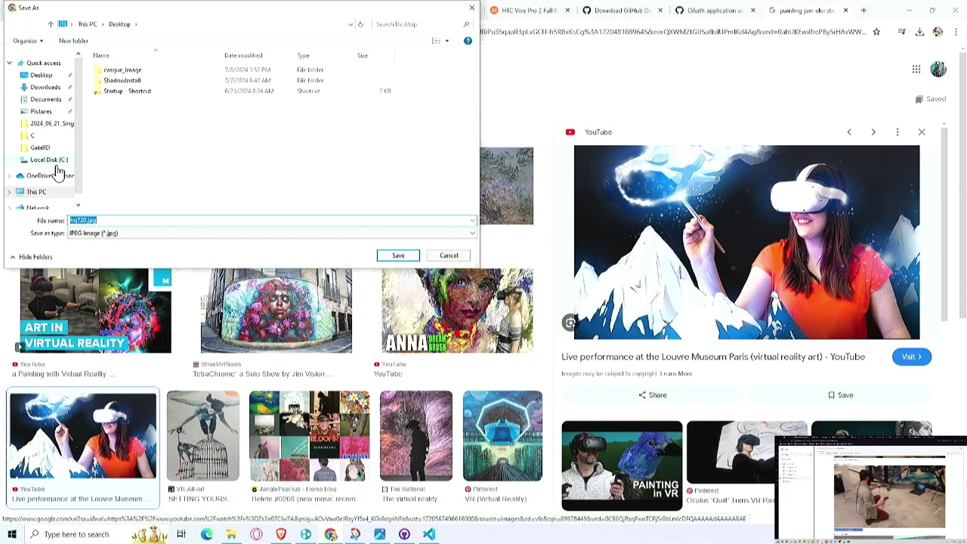
{"action": "left_click", "coordinate": [54, 162]}
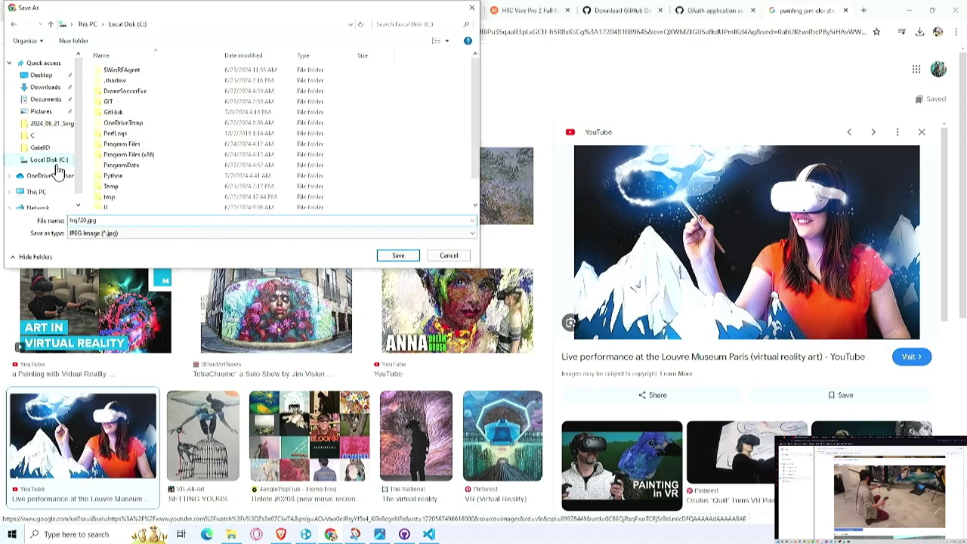
{"action": "double_click", "coordinate": [127, 113]}
{"action": "double_click", "coordinate": [170, 69]}
{"action": "double_click", "coordinate": [144, 71]}
{"action": "key", "text": "BackSpace"}
{"action": "double_click", "coordinate": [130, 81]}
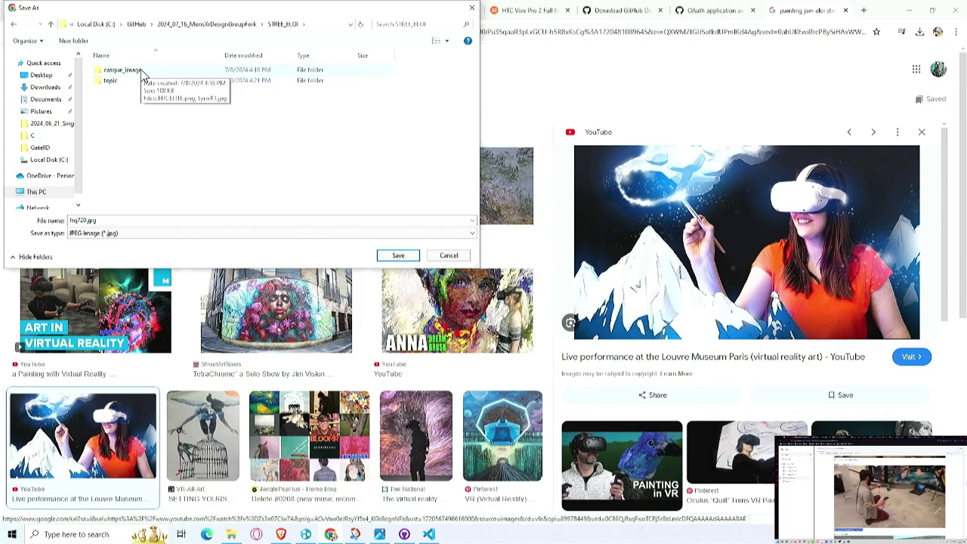
{"action": "double_click", "coordinate": [130, 81]}
{"action": "double_click", "coordinate": [146, 75]}
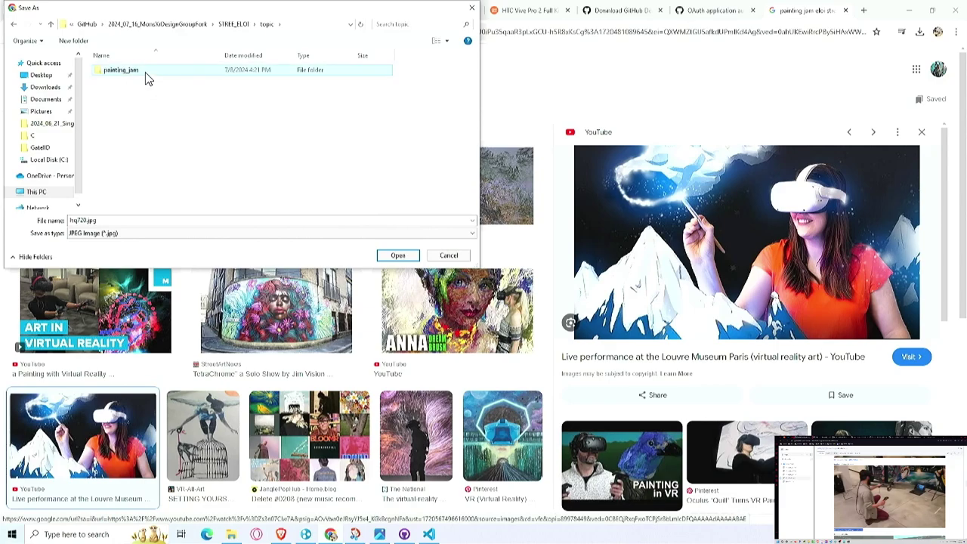
Step: Create an 'image' folder in painting_jam, save hq720.jpg into it, and close the search tab
{"action": "double_click", "coordinate": [179, 219]}
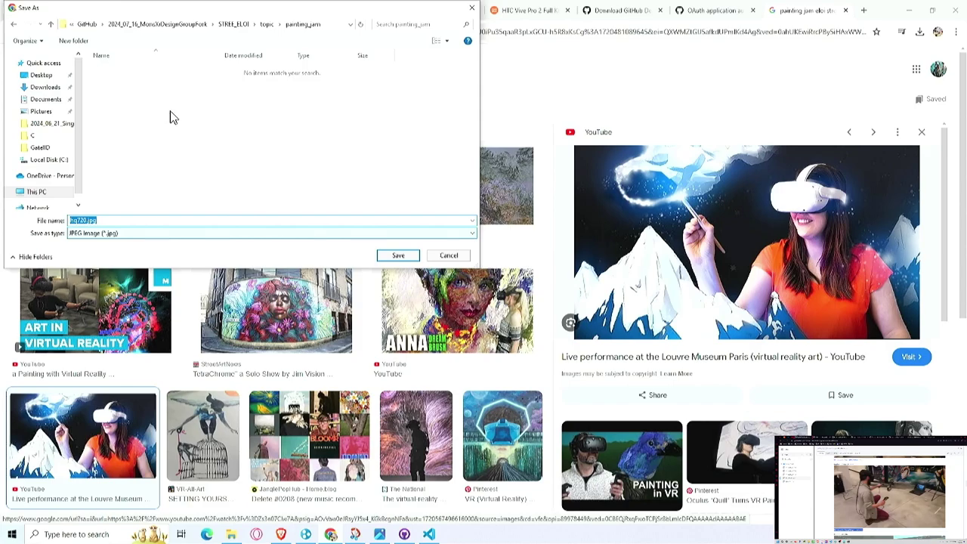
{"action": "left_click", "coordinate": [82, 43]}
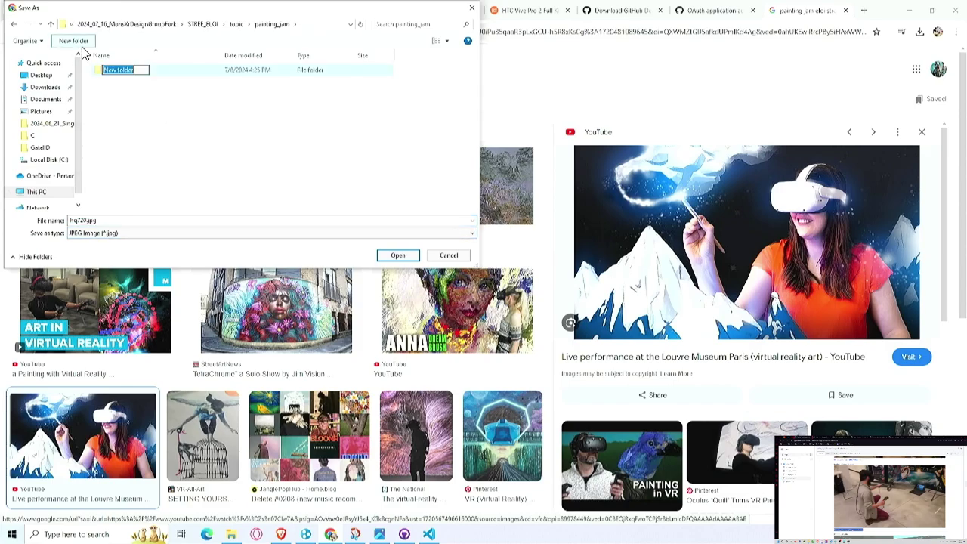
{"action": "type", "text": "img"}
{"action": "key", "text": "Return"}
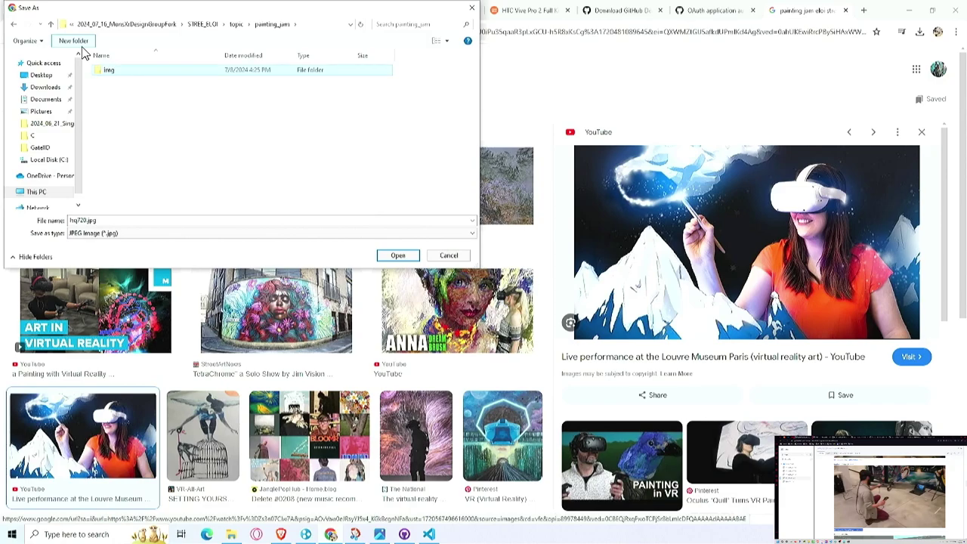
{"action": "left_click", "coordinate": [116, 72]}
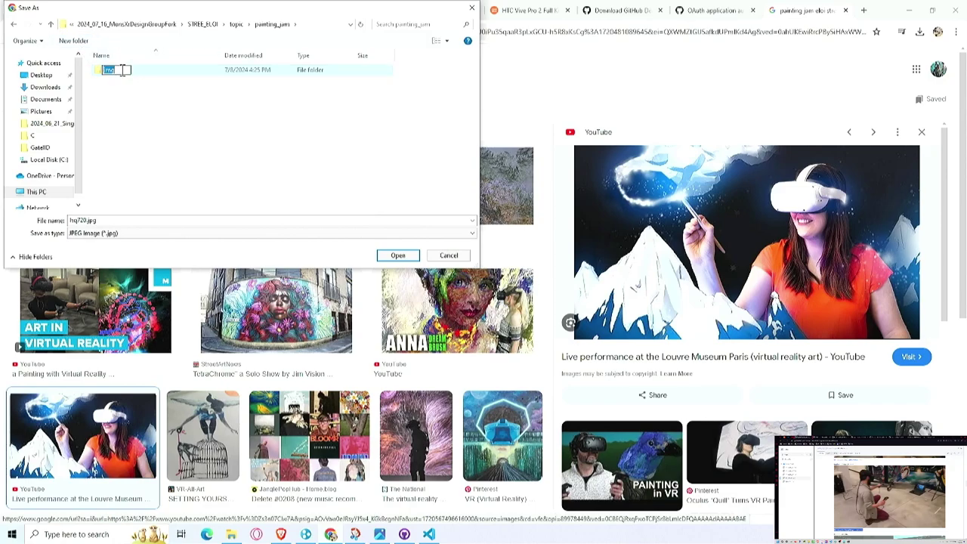
{"action": "type", "text": "image"}
{"action": "key", "text": "Return"}
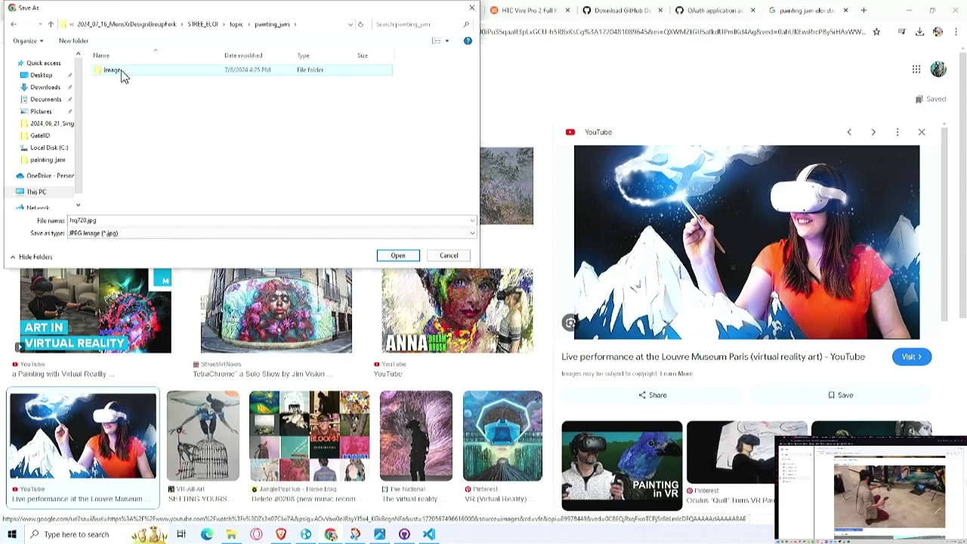
{"action": "double_click", "coordinate": [120, 69]}
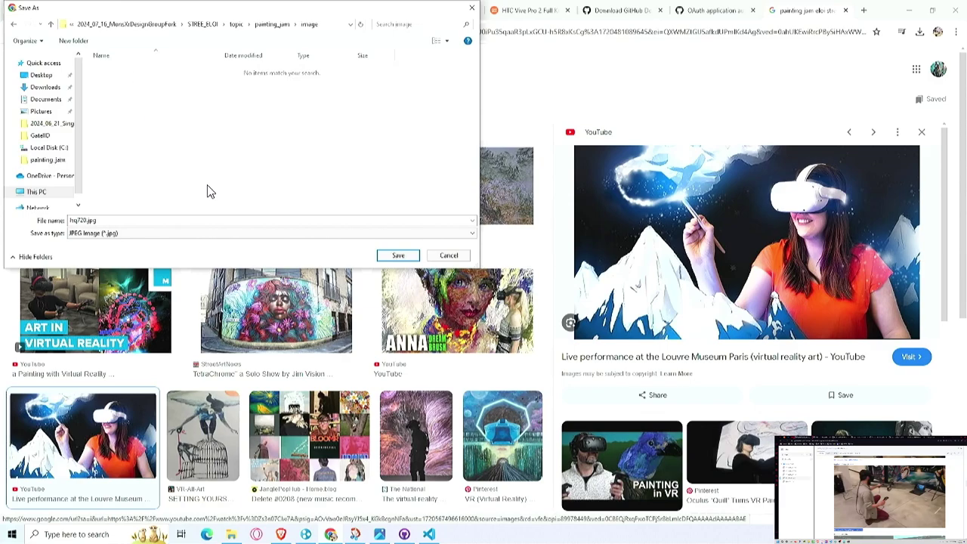
{"action": "left_click", "coordinate": [401, 256]}
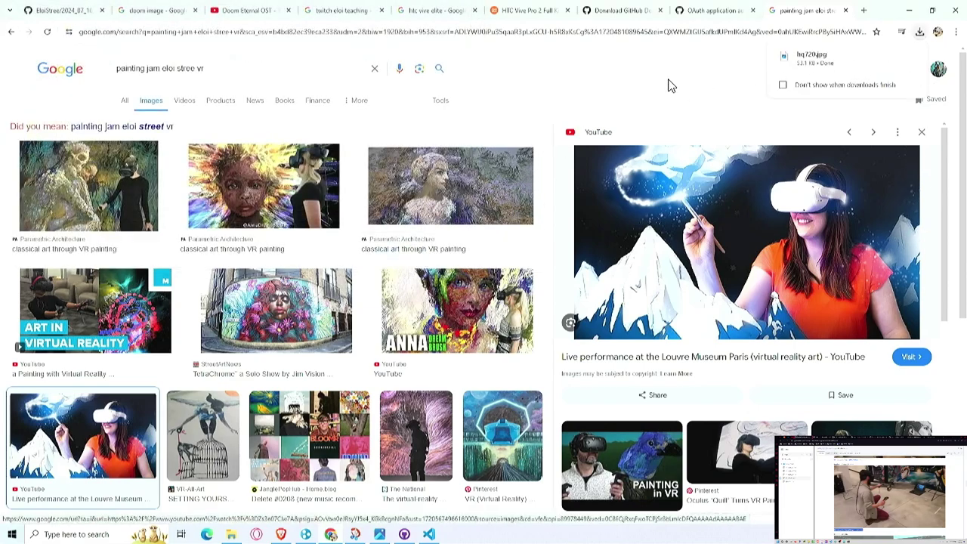
{"action": "left_click", "coordinate": [846, 10]}
Step: Commit hq720.jpg to main in GitHub Desktop with the default 'Create hq720.jpg' summary
{"action": "left_click", "coordinate": [406, 531]}
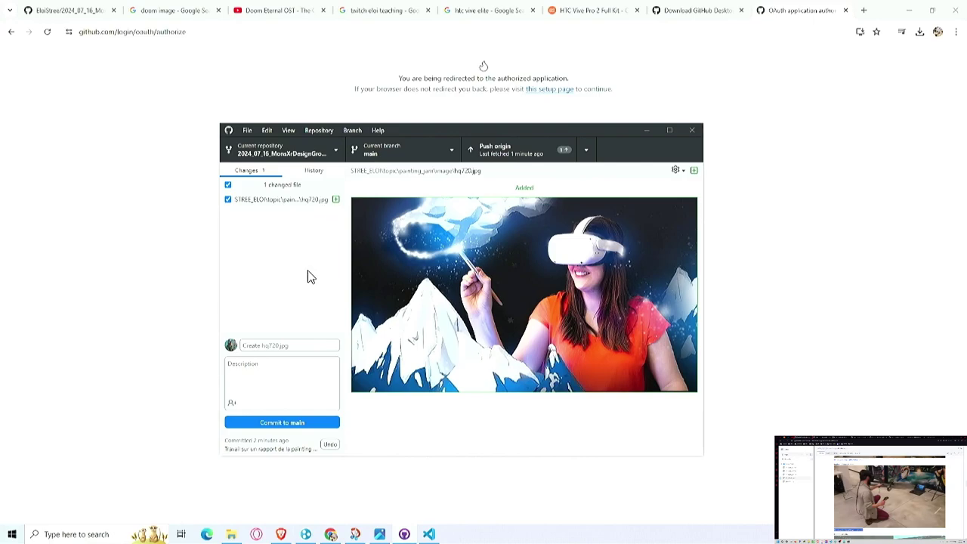
{"action": "left_click", "coordinate": [276, 374]}
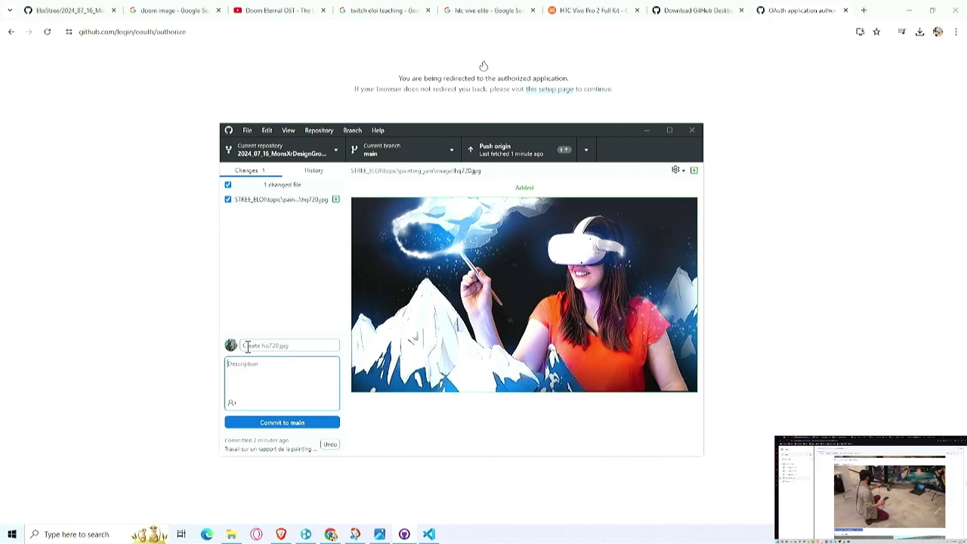
{"action": "left_click", "coordinate": [290, 426]}
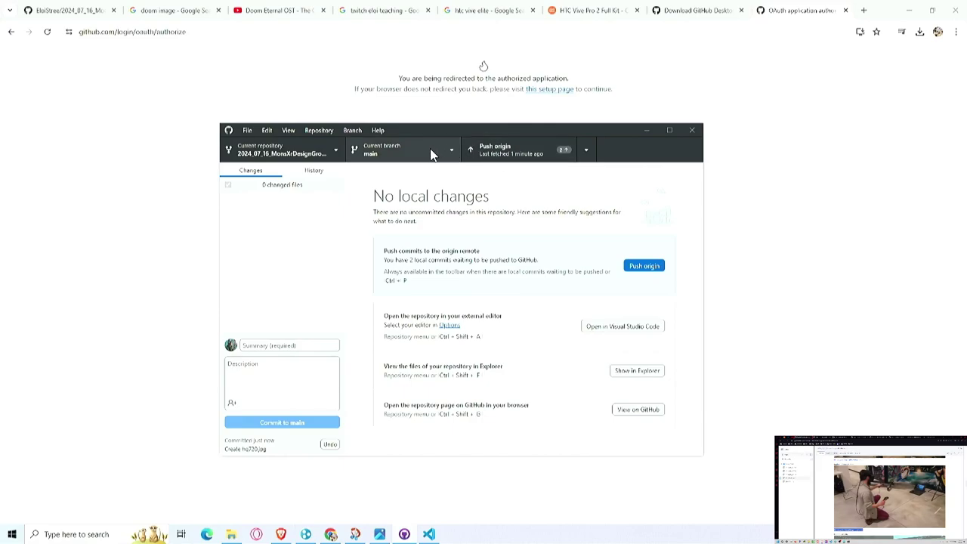
{"action": "left_click", "coordinate": [584, 152]}
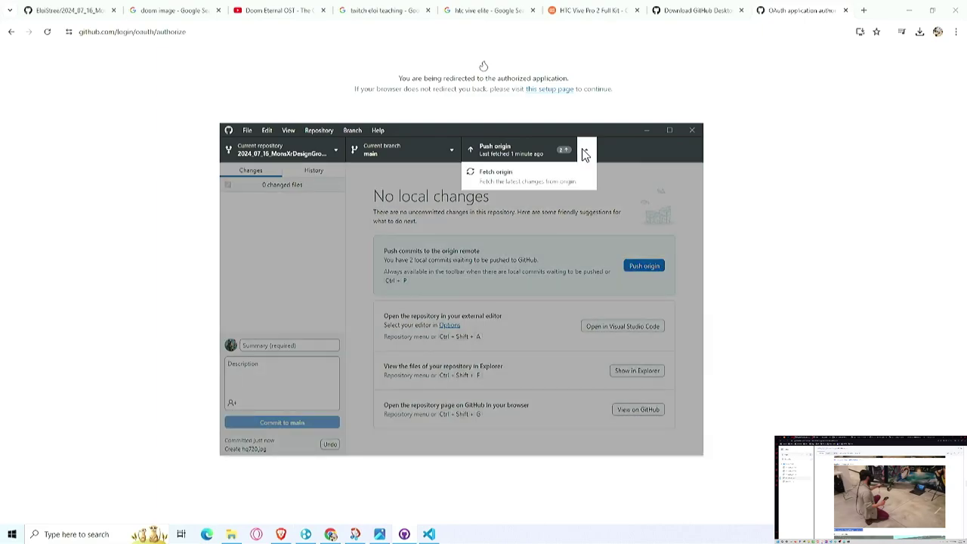
Step: Push the two local commits to origin from GitHub Desktop
{"action": "left_click", "coordinate": [485, 185]}
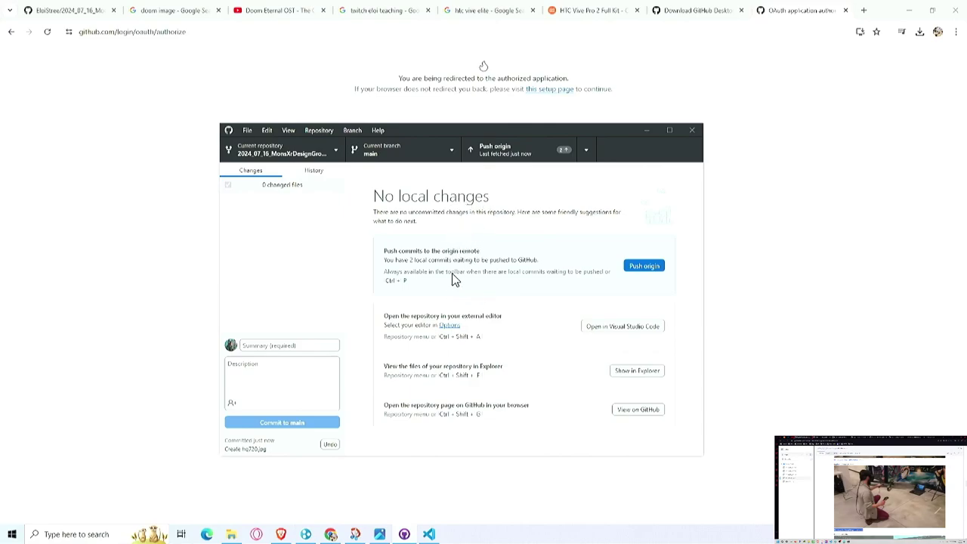
{"action": "left_click", "coordinate": [587, 149]}
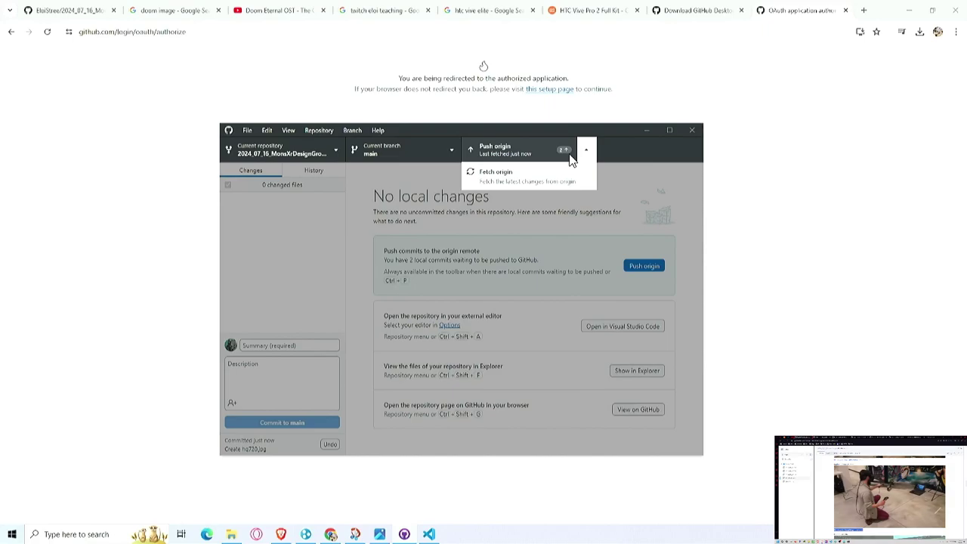
{"action": "left_click_drag", "start_coordinate": [411, 130], "coordinate": [352, 119]}
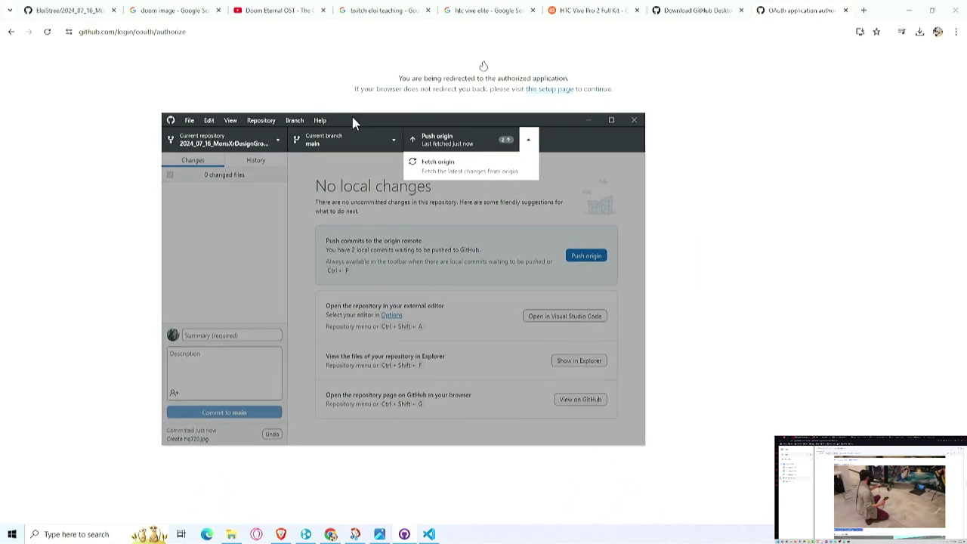
{"action": "left_click", "coordinate": [393, 165]}
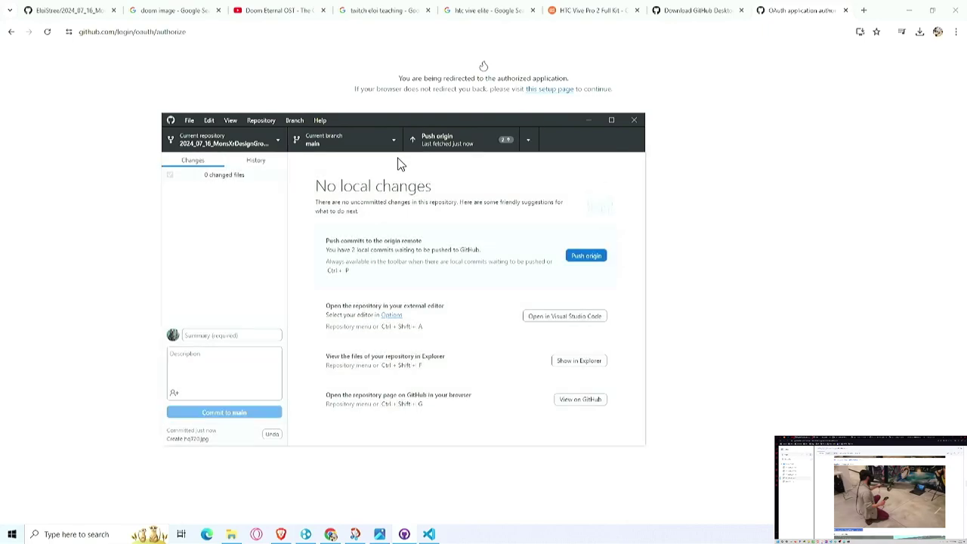
{"action": "left_click", "coordinate": [442, 150]}
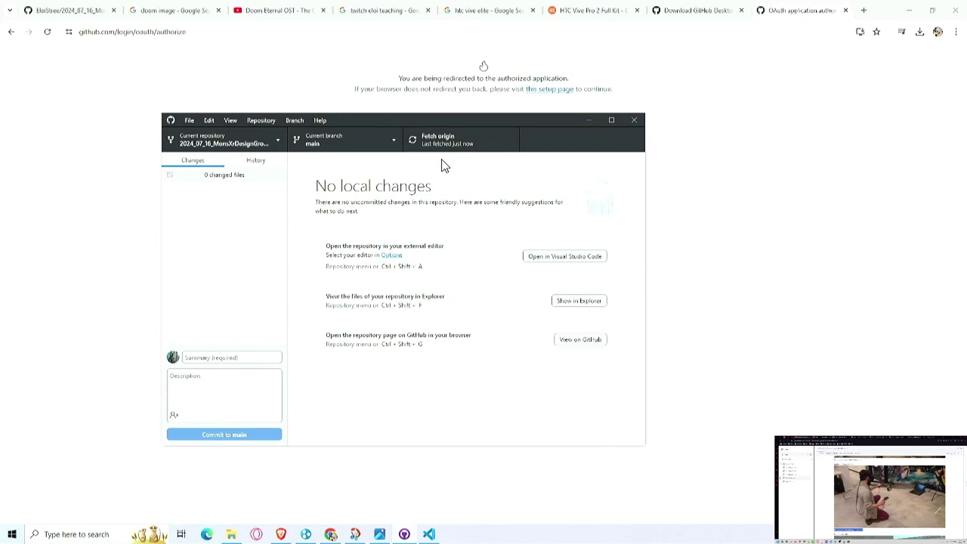
Step: Fetch origin, check the branch and repository lists, and return to the browser
{"action": "left_click", "coordinate": [451, 156]}
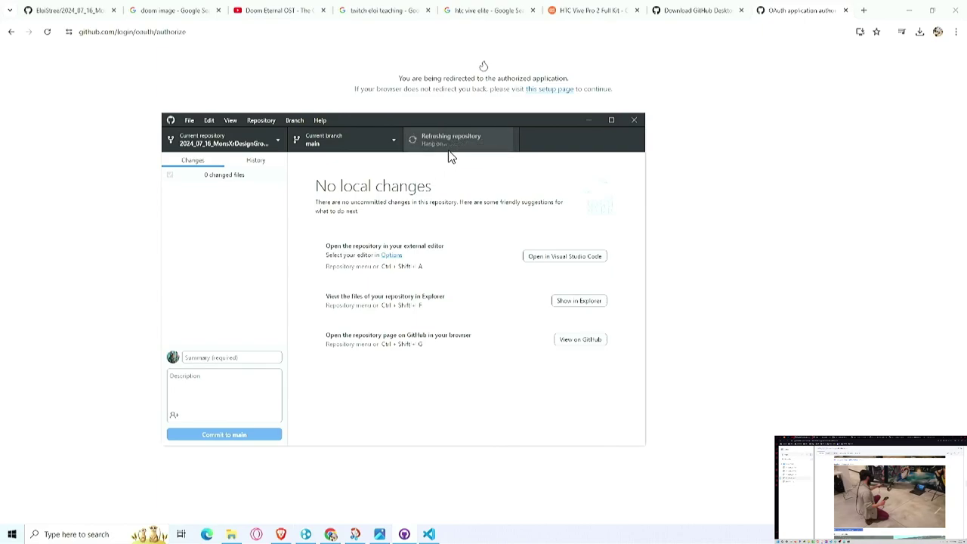
{"action": "left_click", "coordinate": [330, 140]}
{"action": "left_click", "coordinate": [332, 143]}
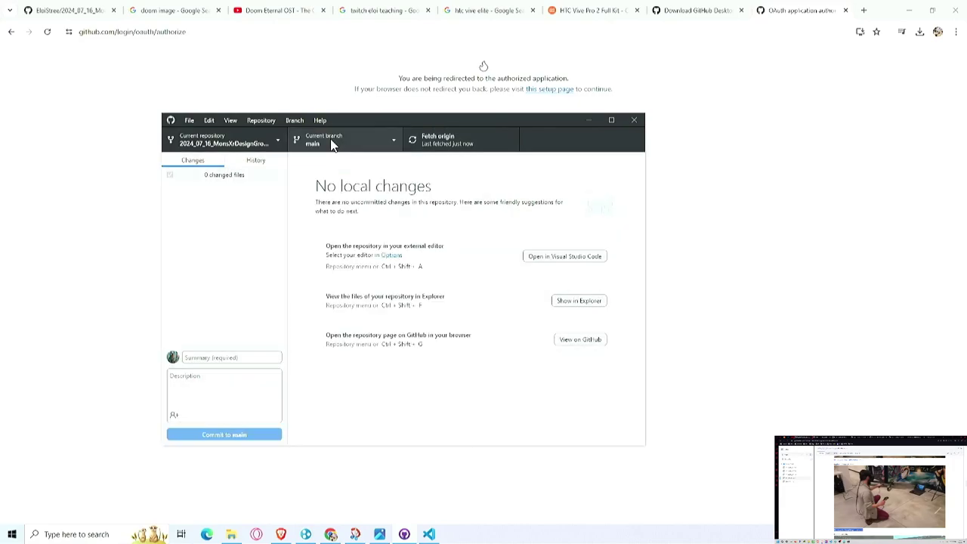
{"action": "left_click", "coordinate": [264, 137]}
{"action": "left_click", "coordinate": [265, 137]}
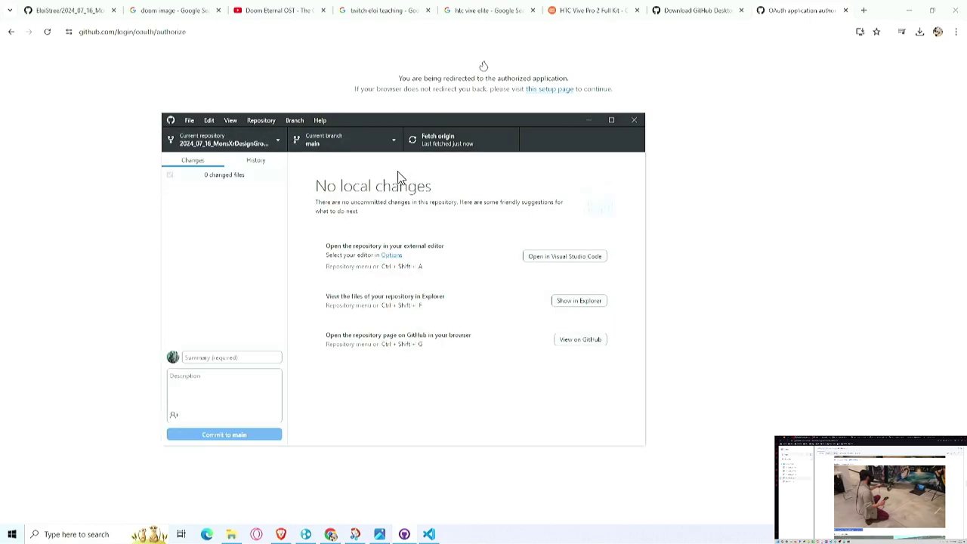
{"action": "left_click", "coordinate": [699, 162]}
Step: Go from the upstream repository to your own 2024_07_16_MonsXrDesignGroupFork repository
{"action": "left_click", "coordinate": [68, 10]}
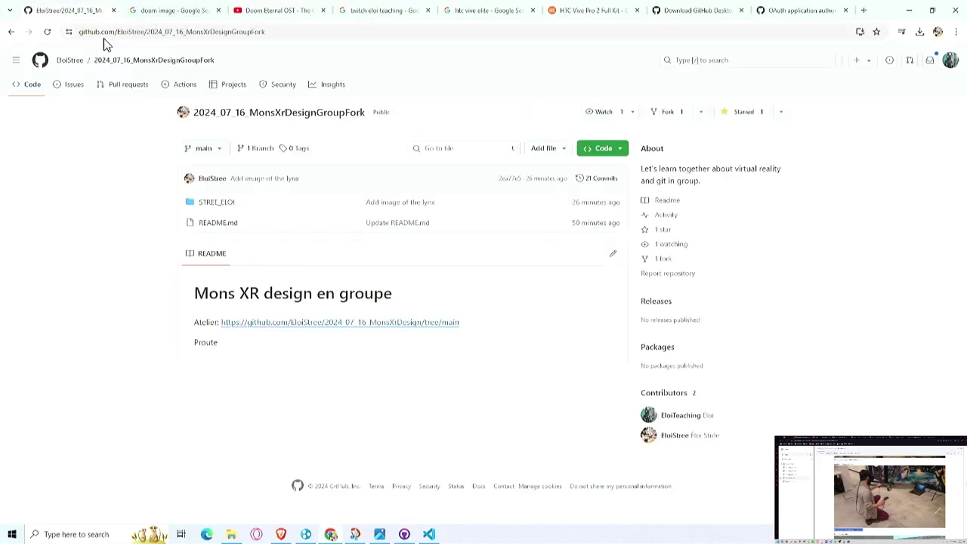
{"action": "left_click", "coordinate": [216, 204]}
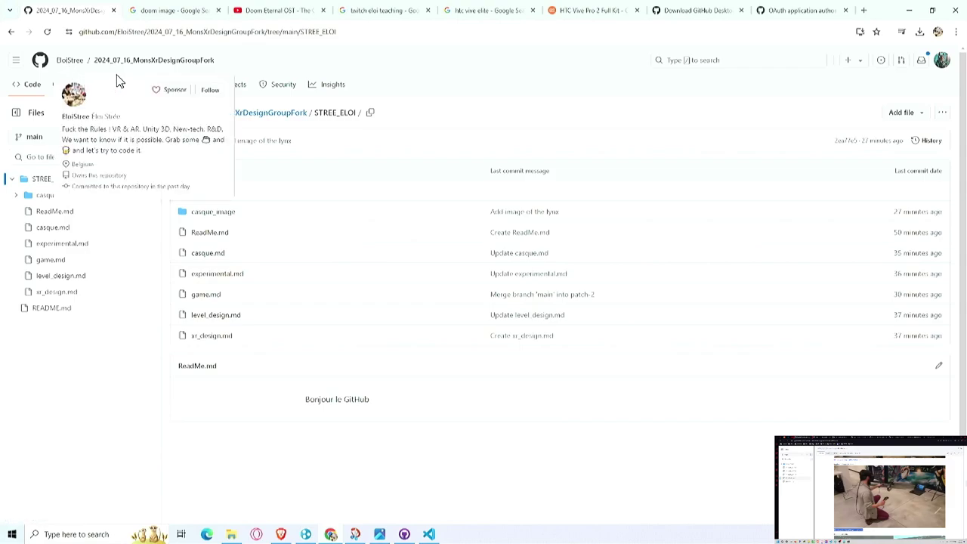
{"action": "left_click", "coordinate": [941, 60]}
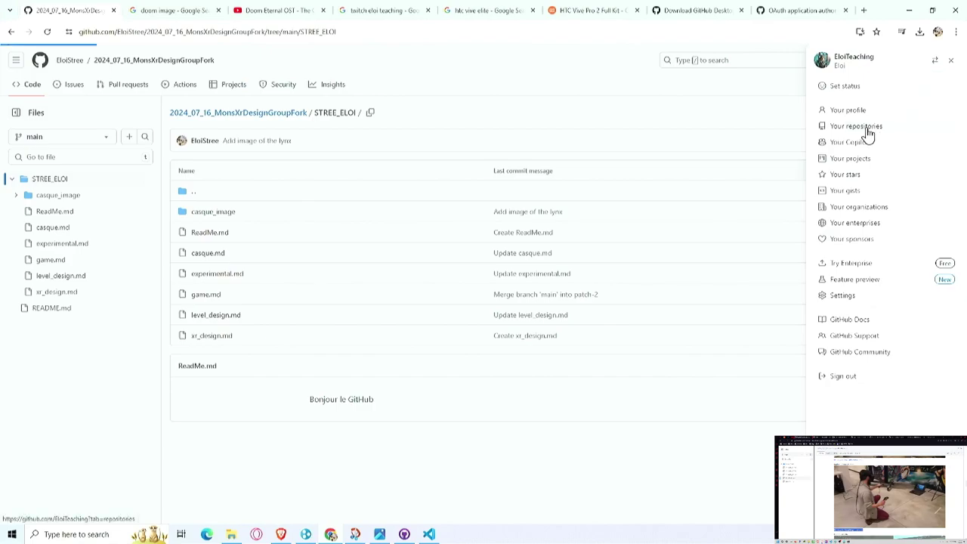
{"action": "left_click", "coordinate": [869, 127]}
{"action": "left_click", "coordinate": [431, 159]}
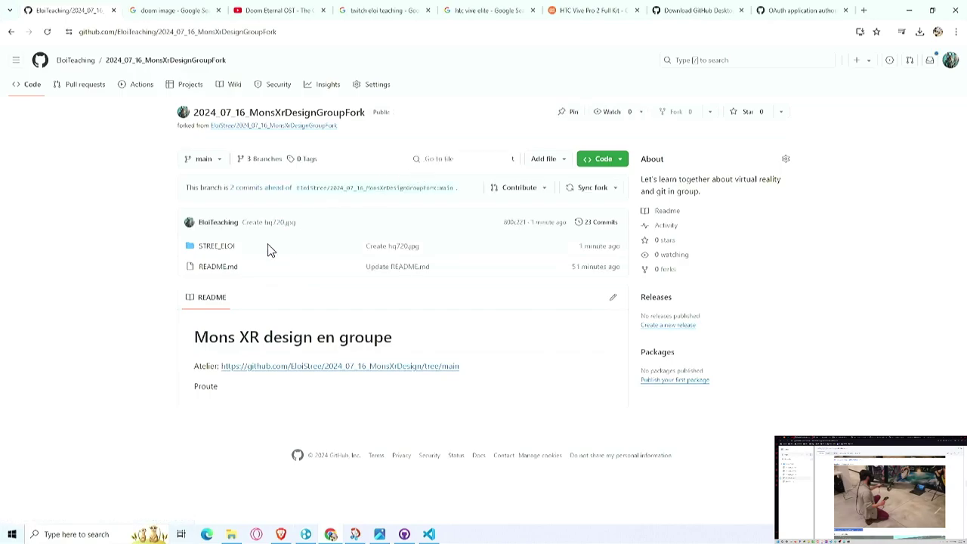
Step: View the pushed STREE_ELOI/topic/painting_jam hq720.jpg image and readme.md, then open your profile
{"action": "left_click", "coordinate": [218, 248]}
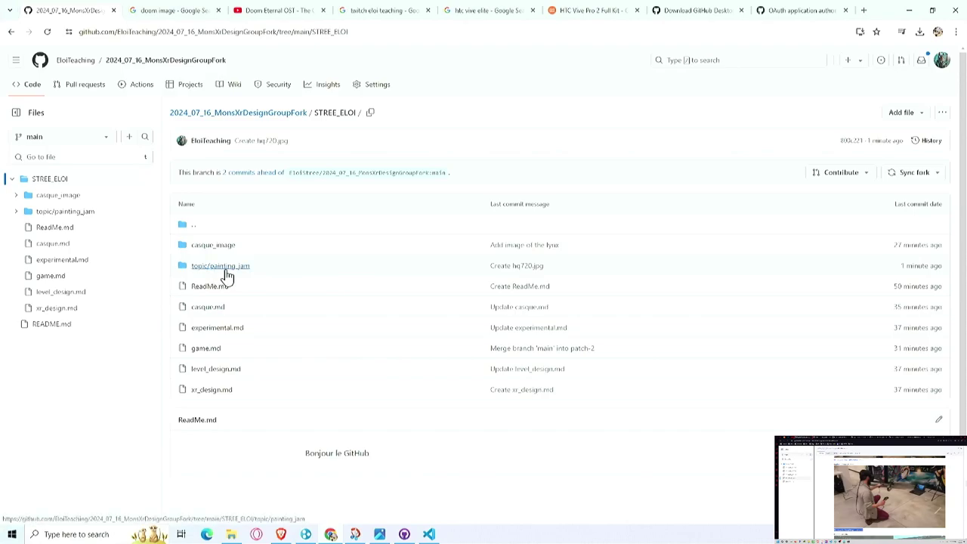
{"action": "left_click", "coordinate": [225, 272]}
{"action": "left_click", "coordinate": [201, 249]}
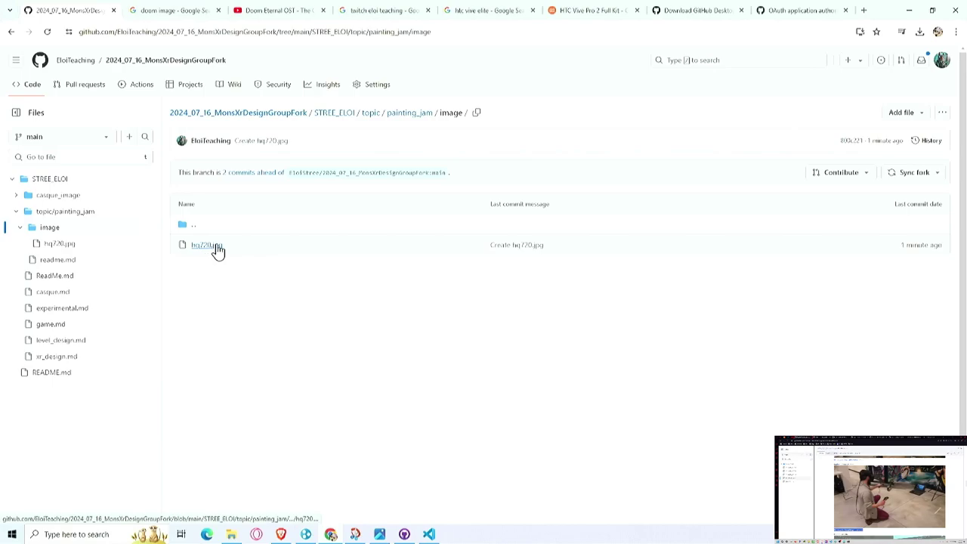
{"action": "left_click", "coordinate": [219, 245]}
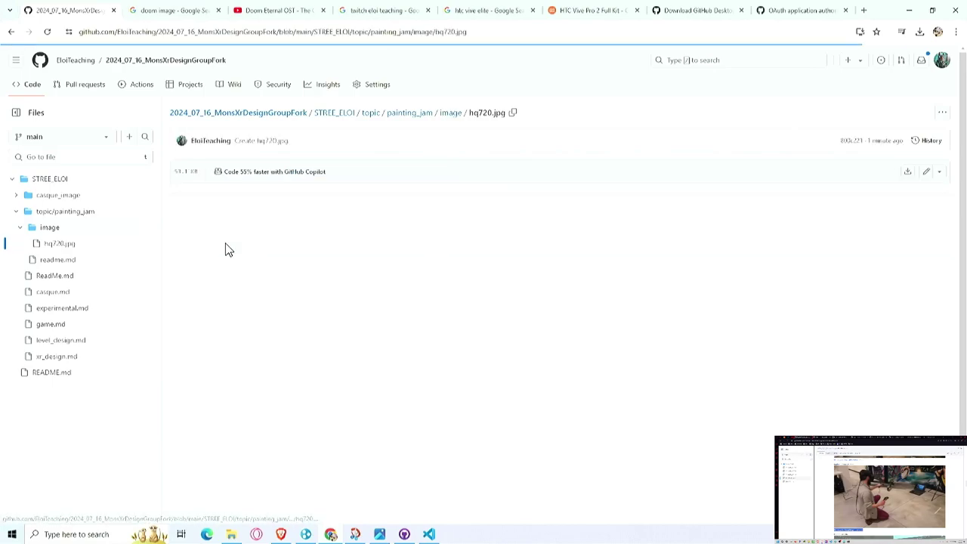
{"action": "left_click", "coordinate": [12, 32]}
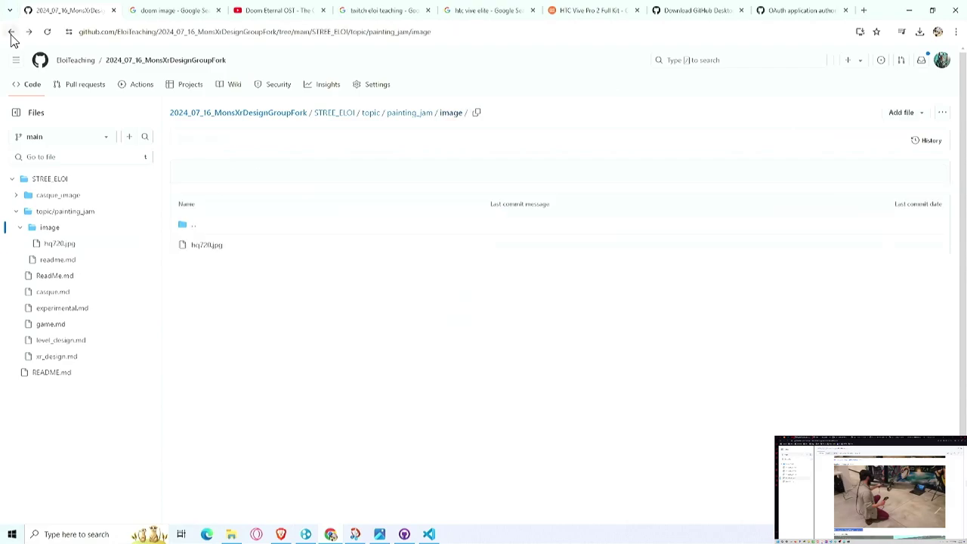
{"action": "left_click", "coordinate": [11, 32]}
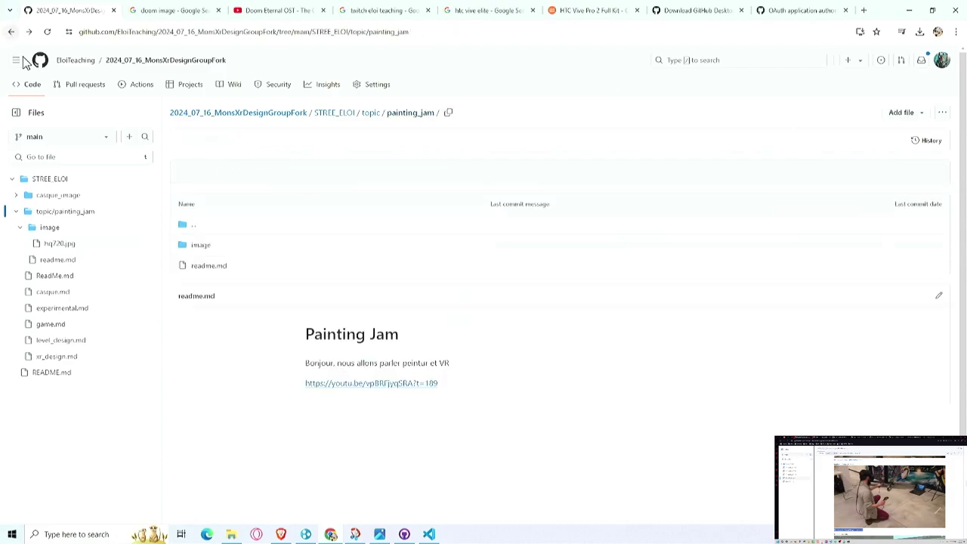
{"action": "left_click", "coordinate": [214, 269]}
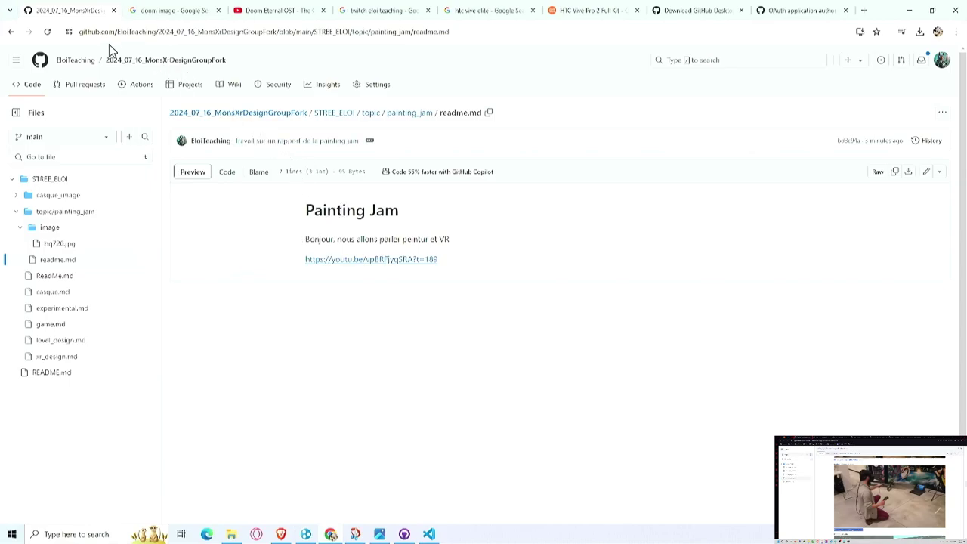
{"action": "left_click", "coordinate": [88, 64]}
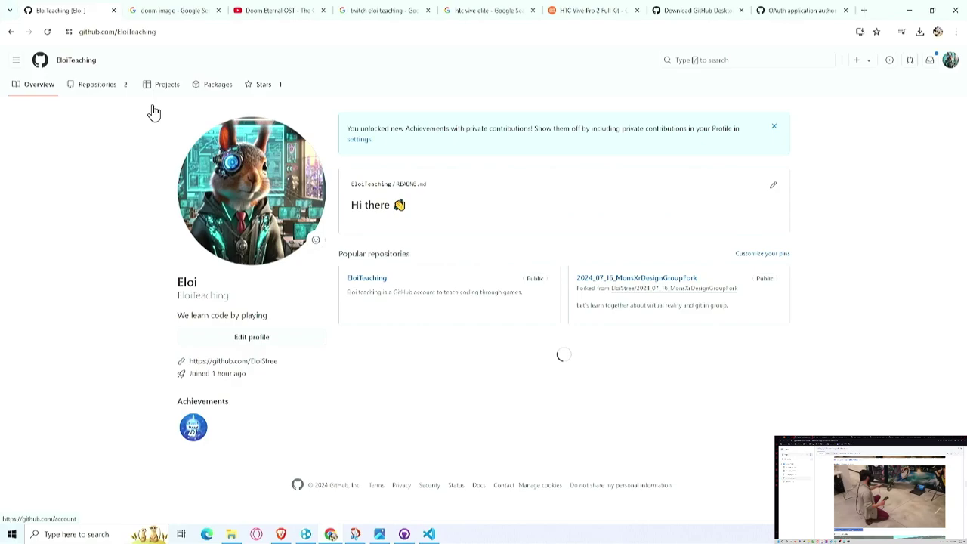
Step: Open 2024_07_16_MonsXrDesignGroupFork from your repositories and show its Contribute options for the 2 commits ahead
{"action": "left_click", "coordinate": [95, 87]}
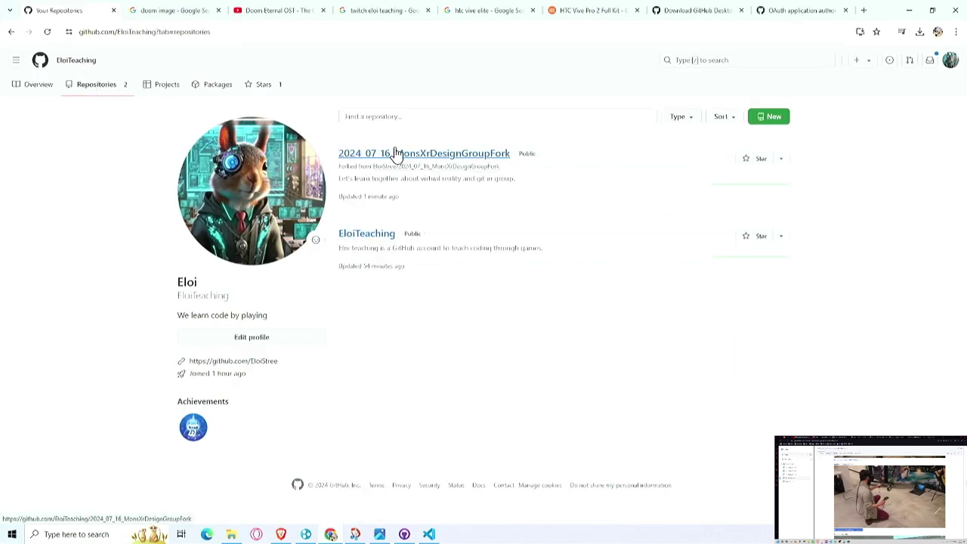
{"action": "left_click", "coordinate": [394, 154]}
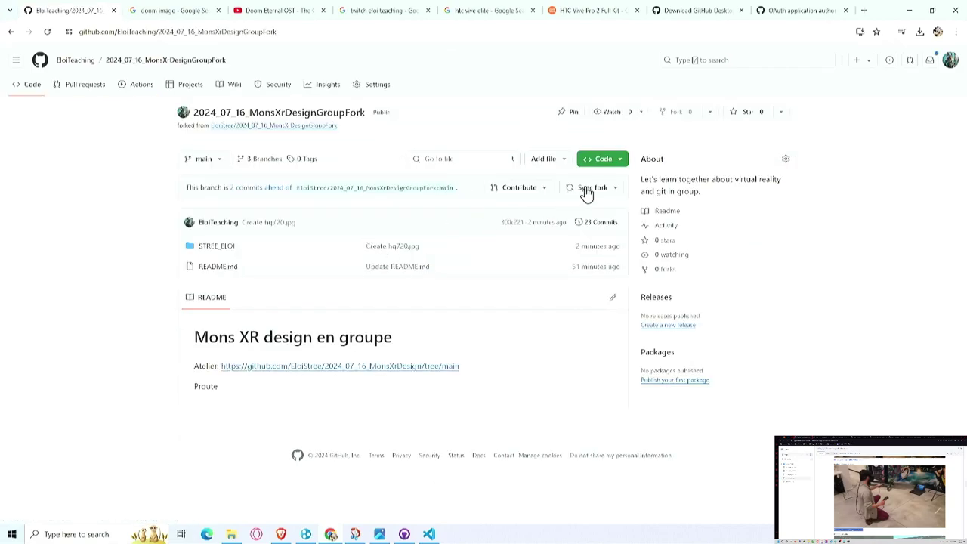
{"action": "left_click", "coordinate": [539, 194]}
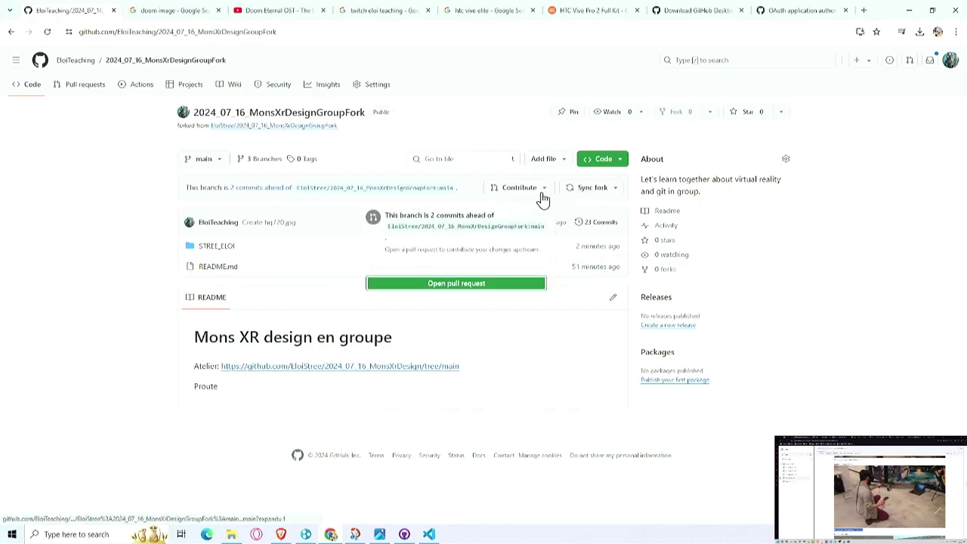
Step: Create pull request #5 titled 'Update my work on the painting jam exploration' to the upstream repository
{"action": "left_click", "coordinate": [488, 290]}
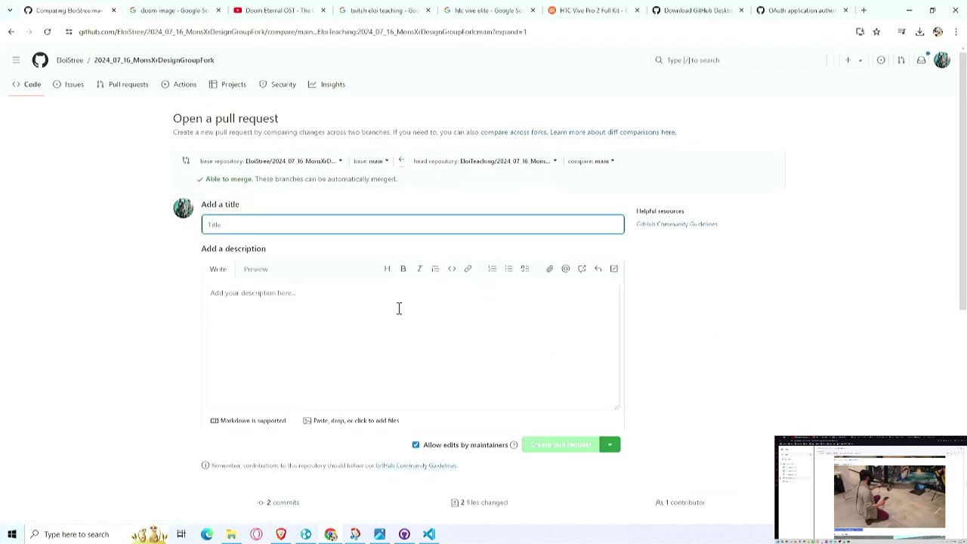
{"action": "type", "text": "Update my work on the painting jam exploration"}
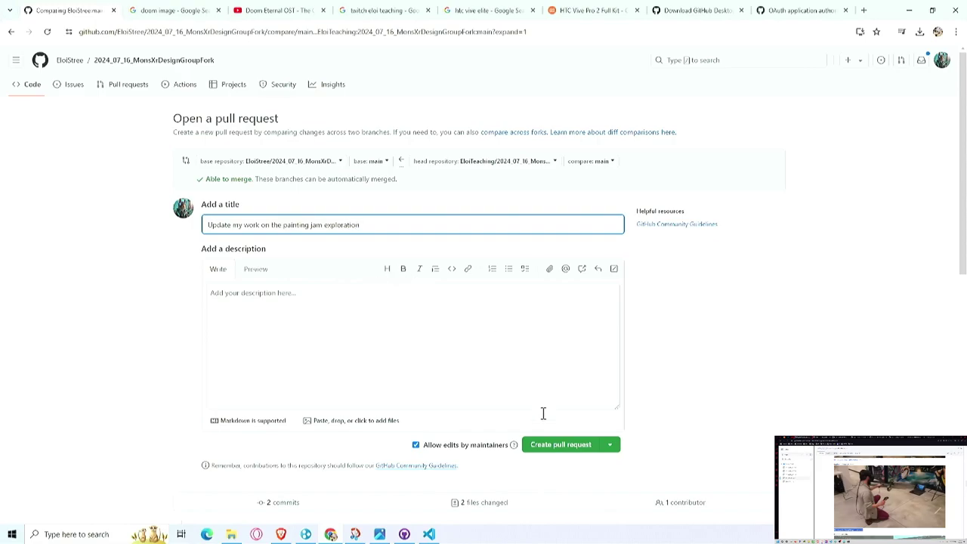
{"action": "left_click", "coordinate": [548, 446]}
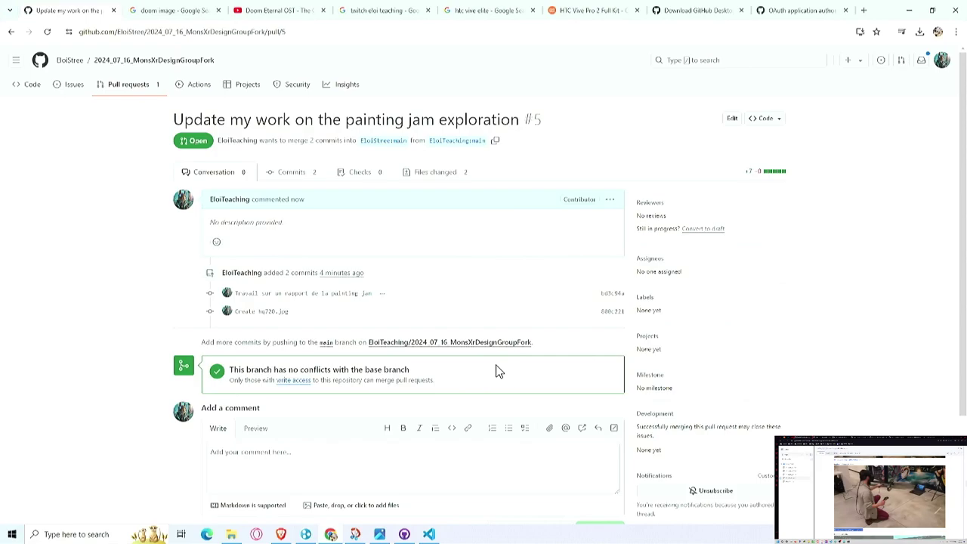
Step: Confirm #5 is the upstream repository's only open pull request, return to its main page, and bring up GitHub Desktop
{"action": "scroll", "coordinate": [498, 371], "scroll_direction": "down", "scroll_amount": 2}
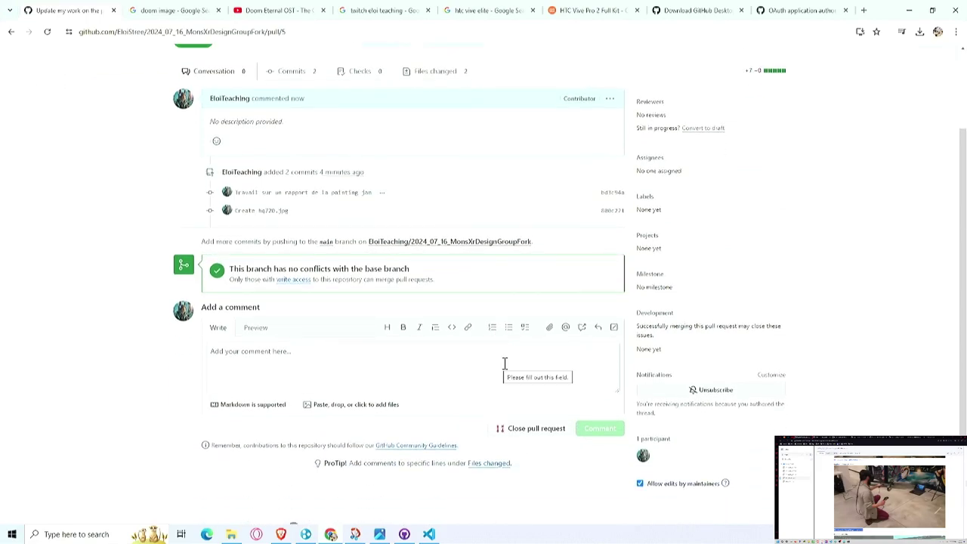
{"action": "scroll", "coordinate": [444, 355], "scroll_direction": "up", "scroll_amount": 2}
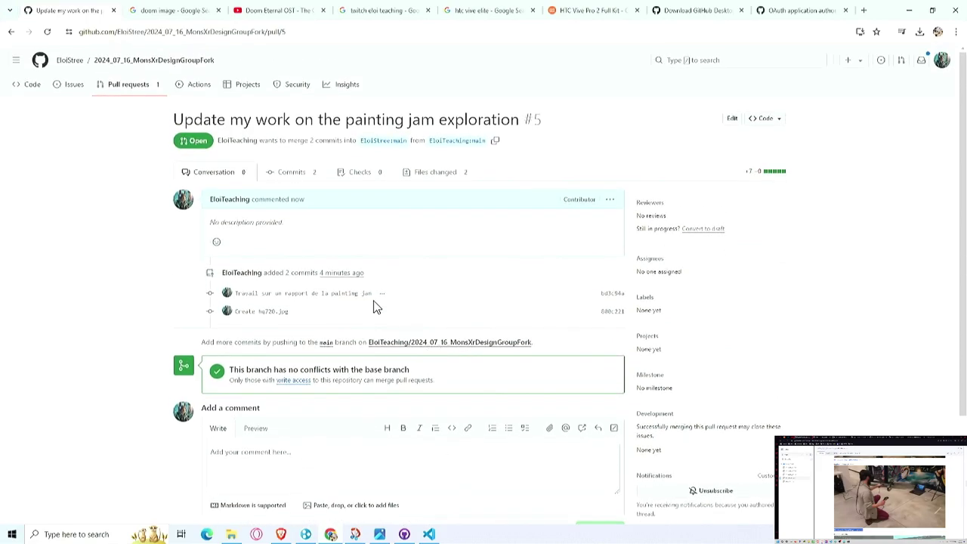
{"action": "left_click", "coordinate": [123, 86]}
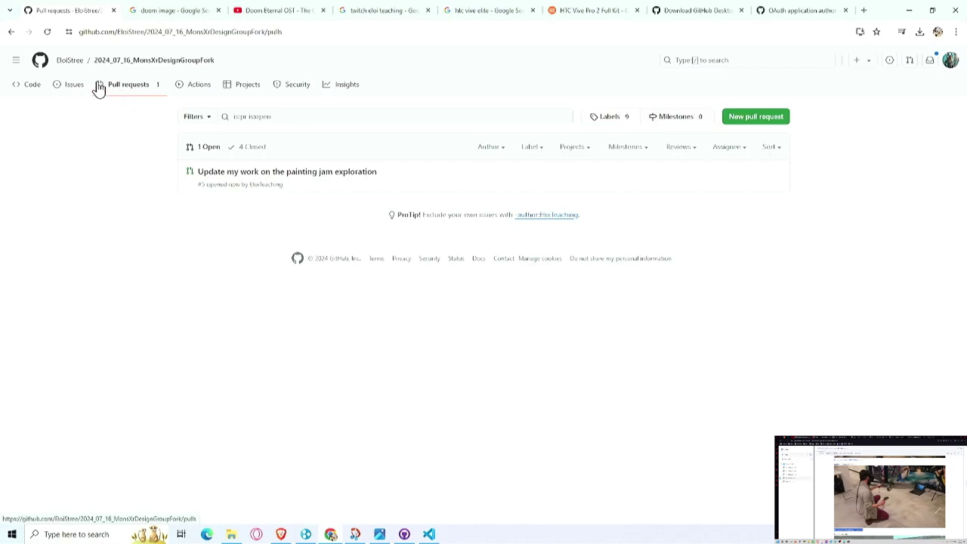
{"action": "left_click", "coordinate": [132, 65]}
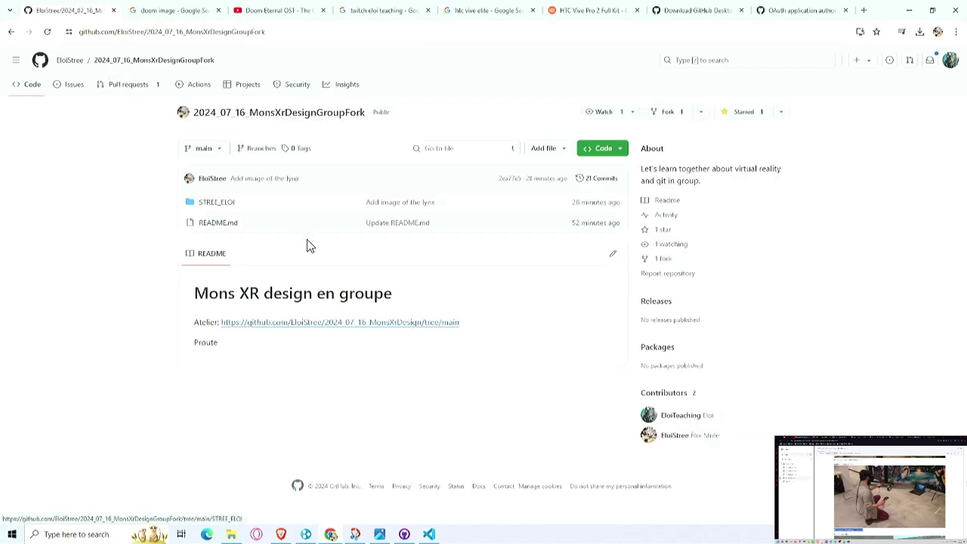
{"action": "left_click", "coordinate": [405, 534]}
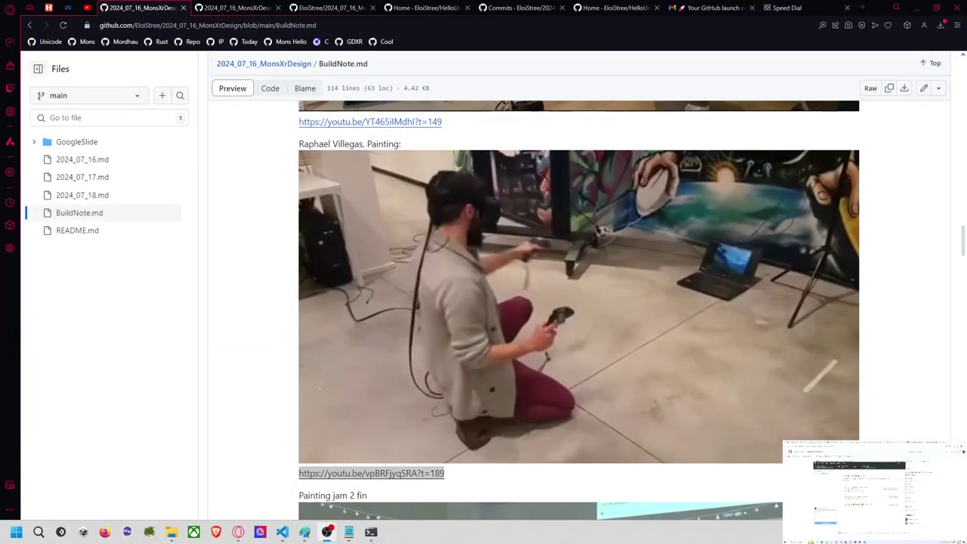
Step: Reach 2024_07_16_MonsXrDesignGroupFork through the owner's repository list and open the painting jam pull request
{"action": "scroll", "coordinate": [232, 242], "scroll_direction": "up", "scroll_amount": 2}
{"action": "left_click", "coordinate": [264, 64]}
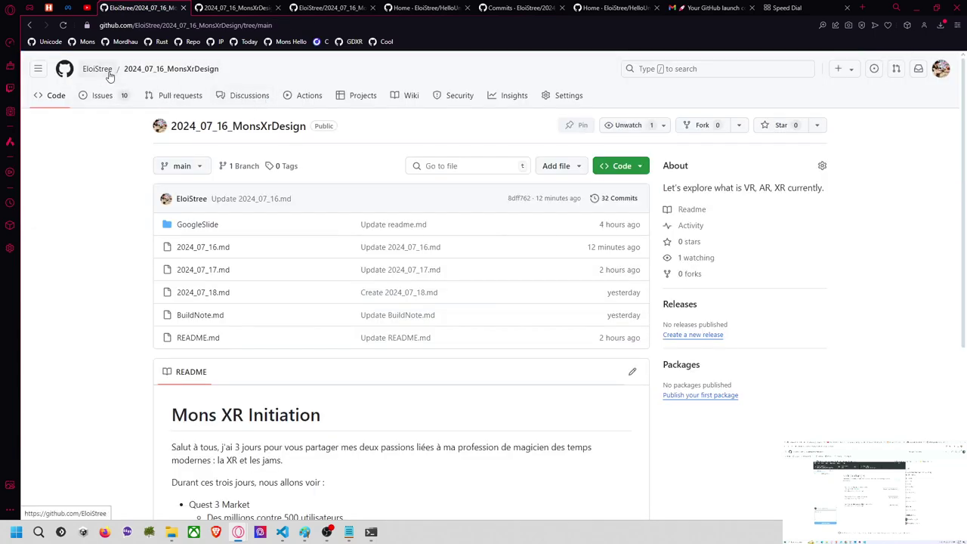
{"action": "left_click", "coordinate": [109, 71]}
{"action": "left_click", "coordinate": [151, 94]}
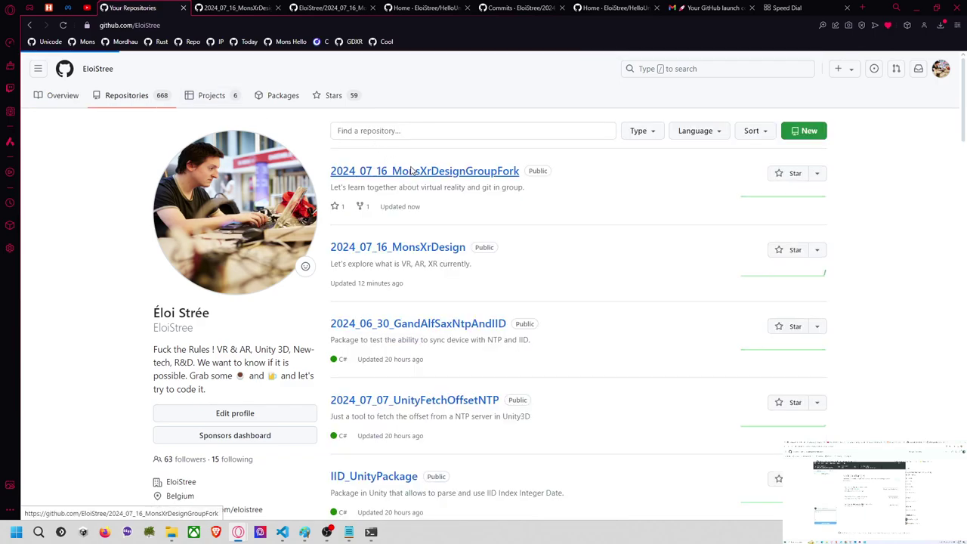
{"action": "left_click", "coordinate": [396, 172]}
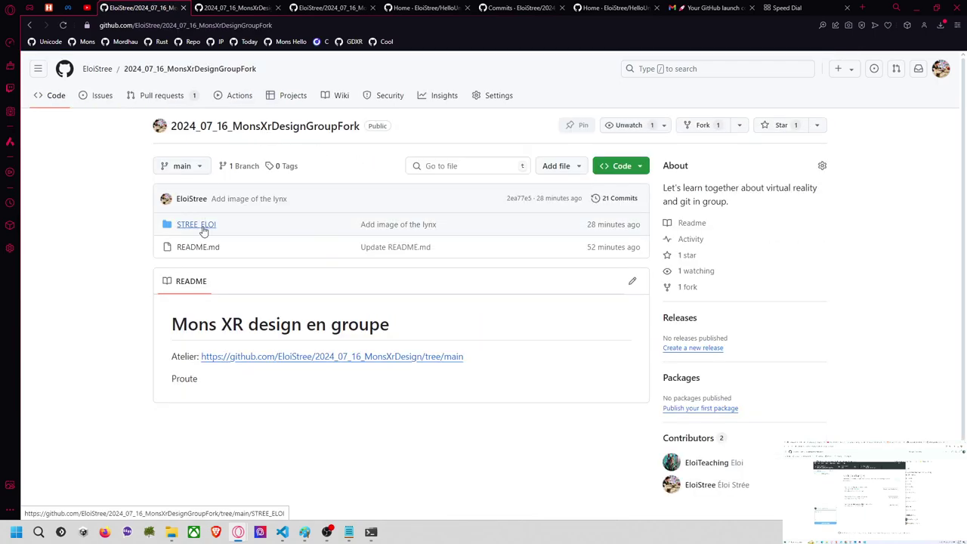
{"action": "left_click", "coordinate": [168, 96]}
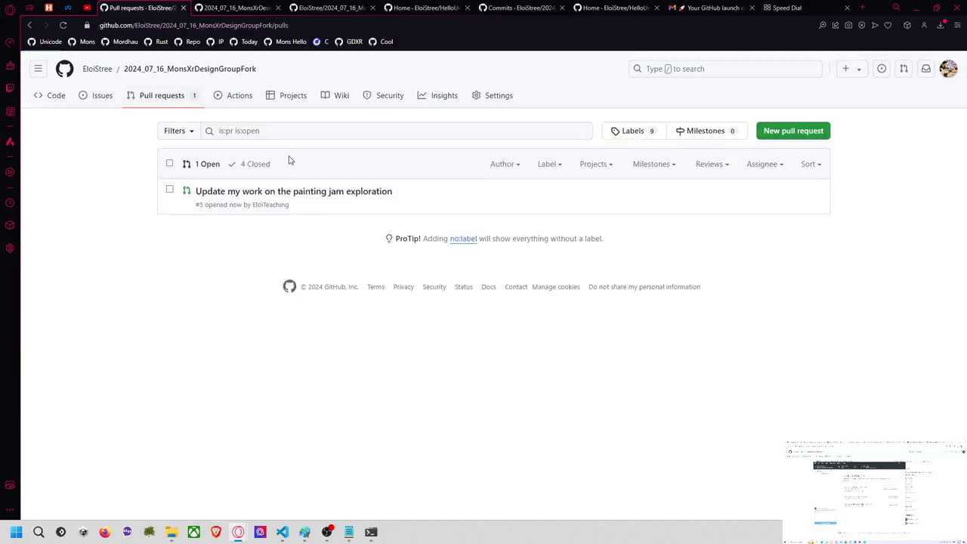
{"action": "left_click", "coordinate": [319, 192]}
{"action": "scroll", "coordinate": [356, 374], "scroll_direction": "down", "scroll_amount": 2}
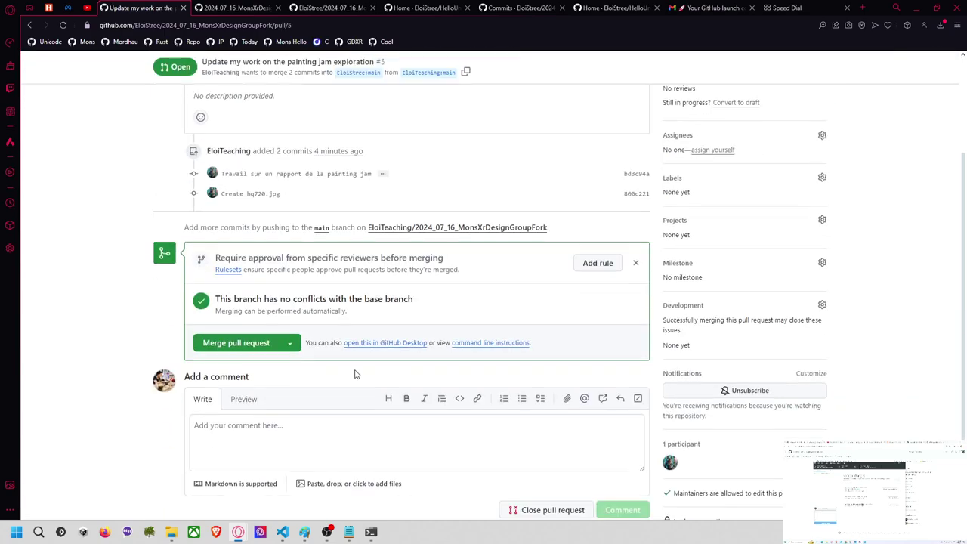
Step: Merge and confirm pull request #5, then return to the fork's code page showing 24 commits
{"action": "left_click", "coordinate": [238, 343]}
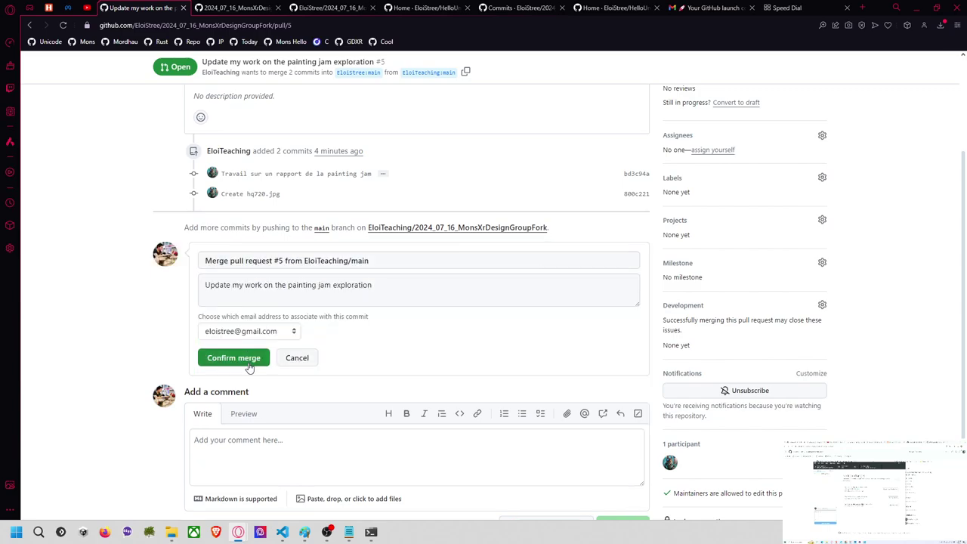
{"action": "left_click", "coordinate": [242, 359]}
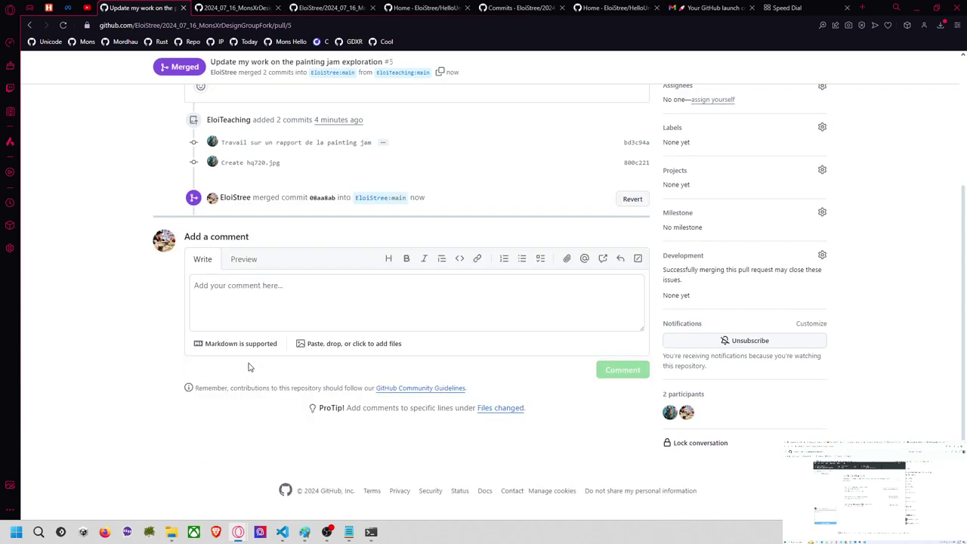
{"action": "scroll", "coordinate": [258, 187], "scroll_direction": "up", "scroll_amount": 2}
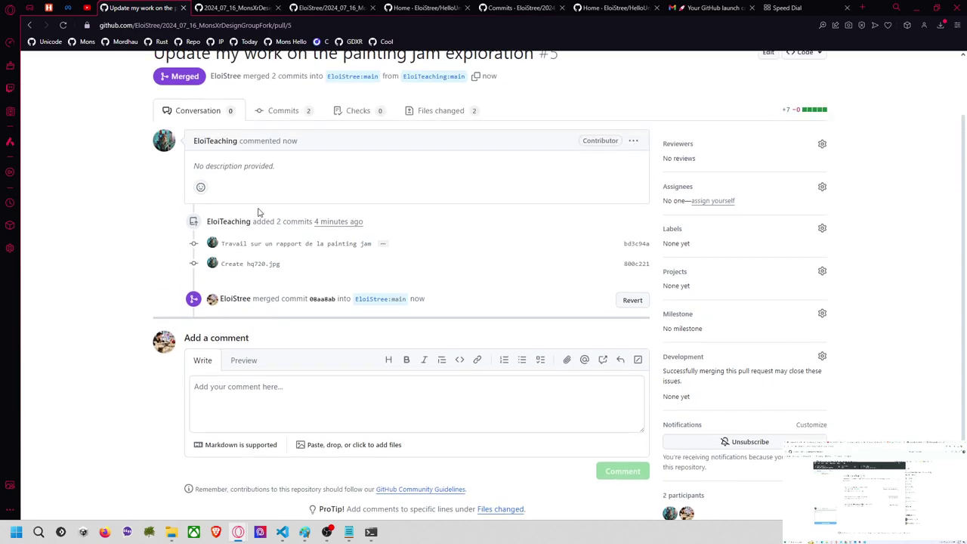
{"action": "scroll", "coordinate": [273, 218], "scroll_direction": "up", "scroll_amount": 2}
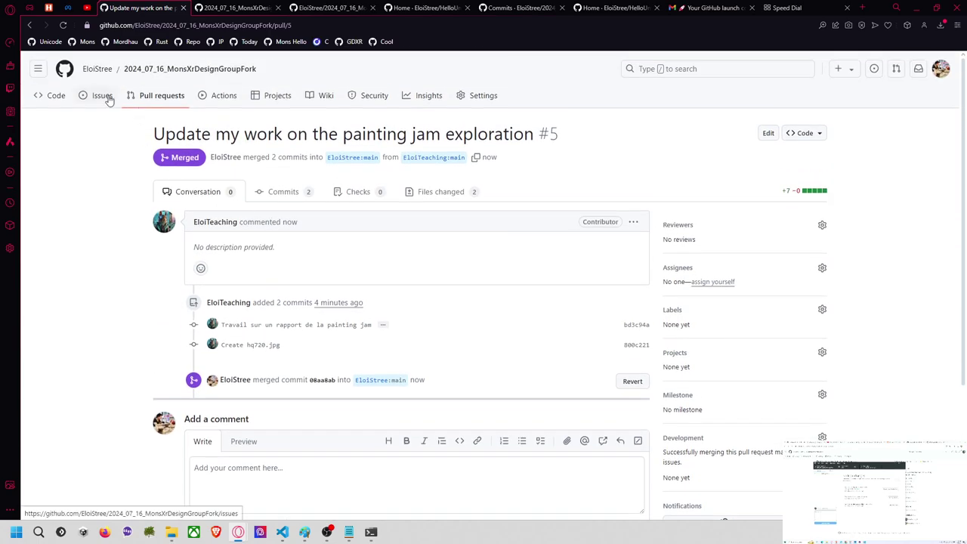
{"action": "left_click", "coordinate": [174, 72]}
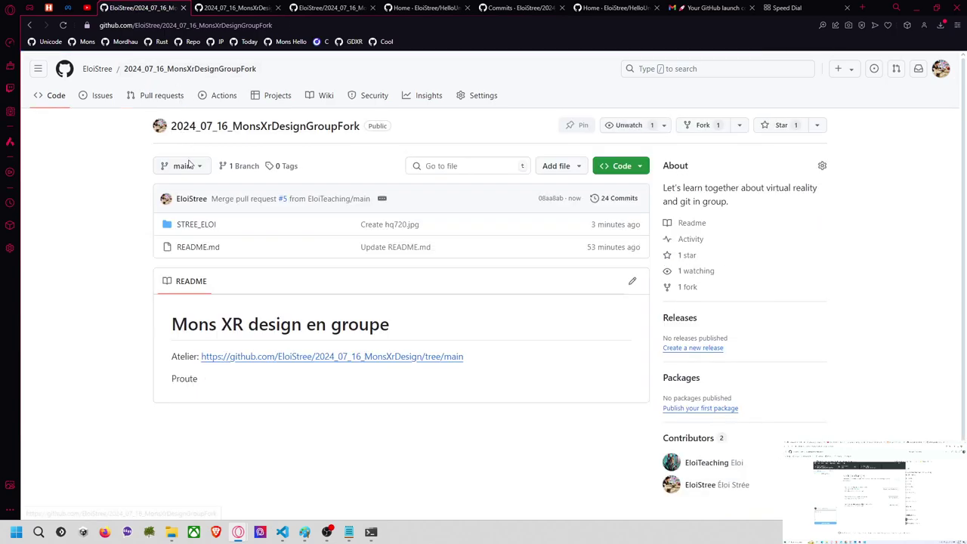
Step: Open STREE_ELOI/topic/painting_jam/readme.md in the fork
{"action": "left_click", "coordinate": [194, 225]}
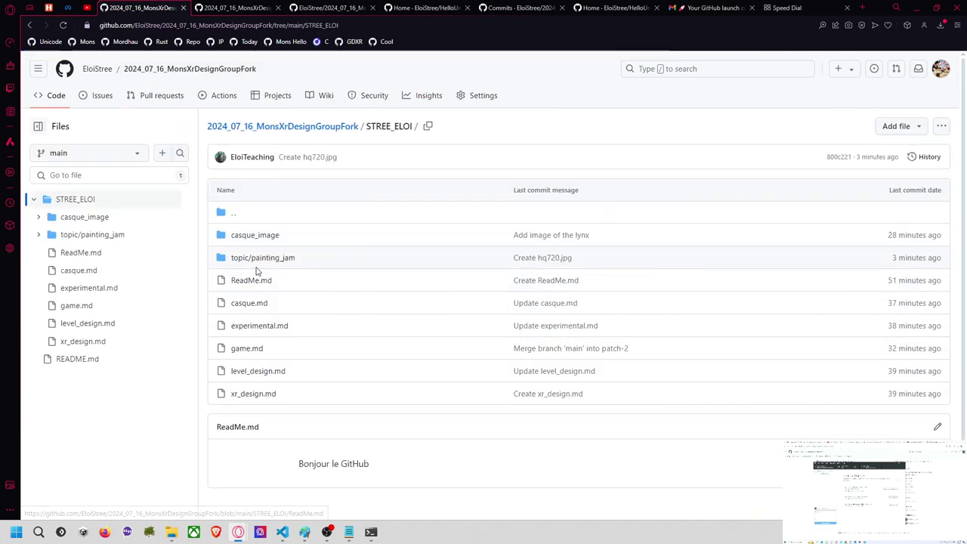
{"action": "left_click", "coordinate": [262, 258]}
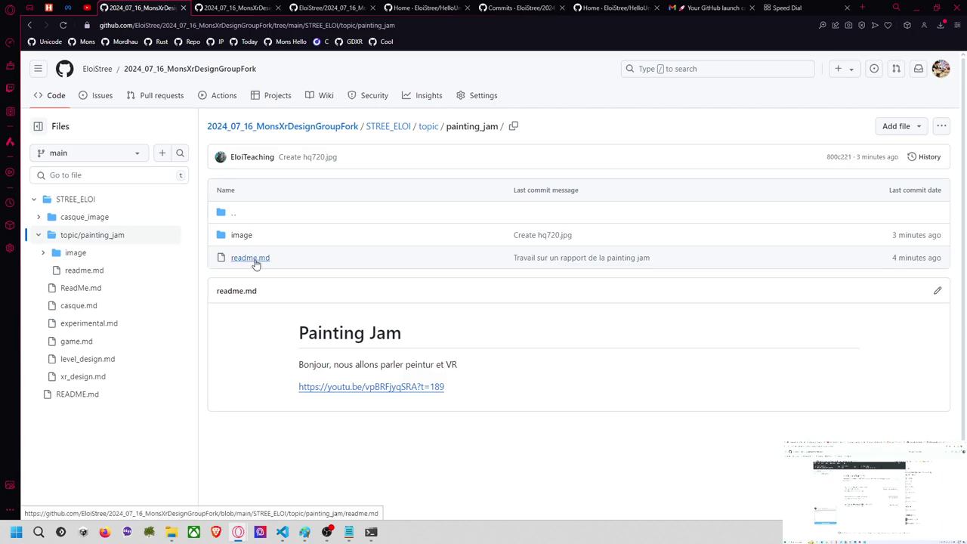
{"action": "left_click", "coordinate": [254, 260]}
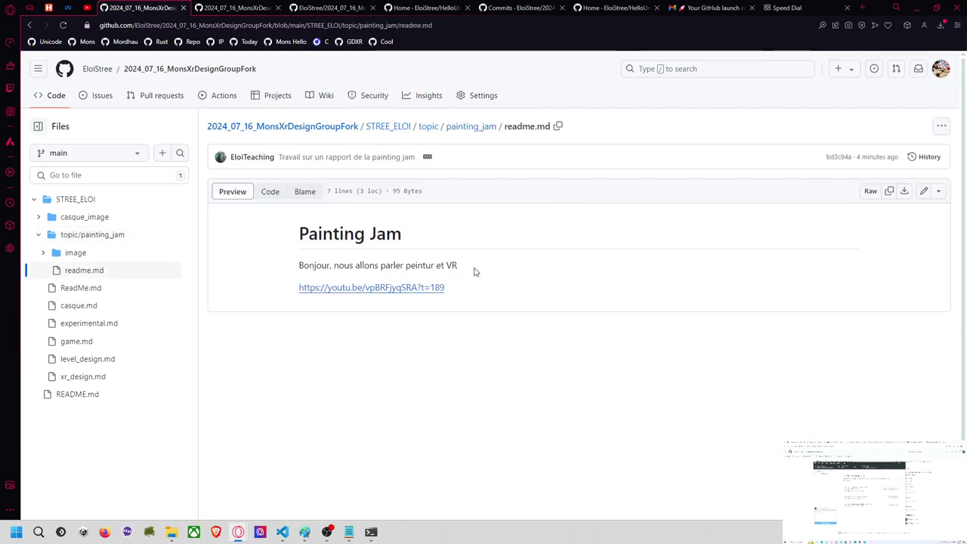
Step: Edit readme.md to correct 'peintur' to 'peinture' and add blank lines after the link
{"action": "left_click", "coordinate": [924, 191]}
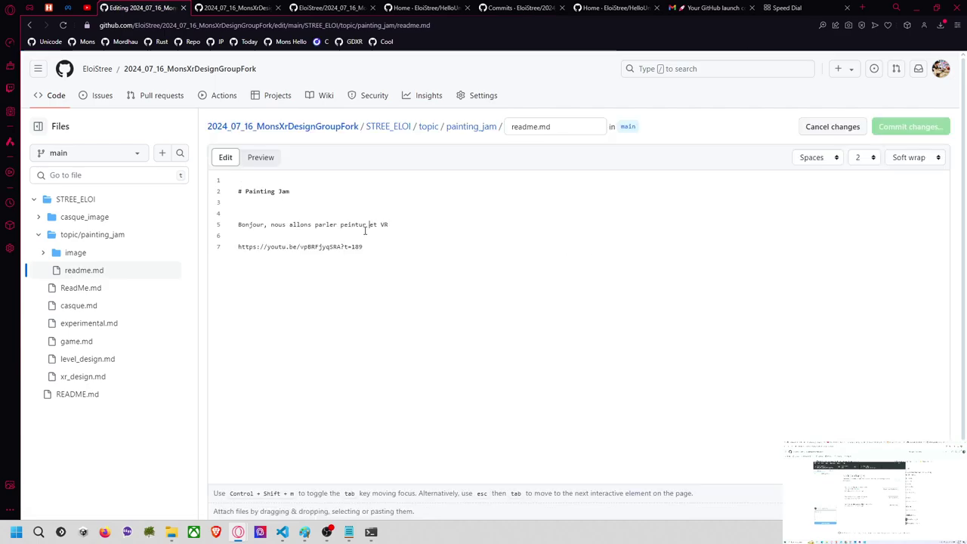
{"action": "type", "text": "e"}
{"action": "left_click", "coordinate": [433, 239]}
{"action": "key", "text": "Return"}
{"action": "key", "text": "Return"}
{"action": "key", "text": "Return"}
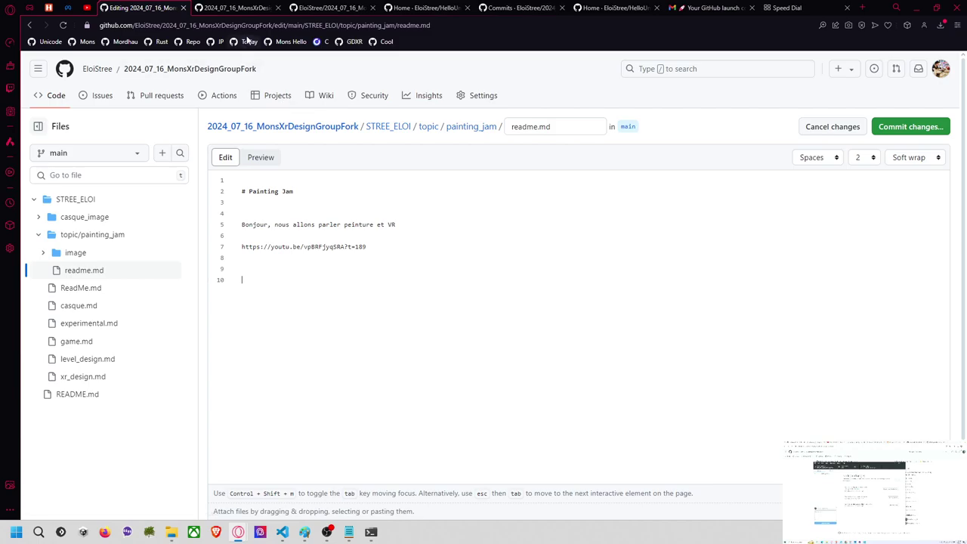
{"action": "left_click", "coordinate": [234, 8]}
Step: Look through the open browser tabs and return to the unsaved readme editing tab
{"action": "left_click", "coordinate": [346, 9]}
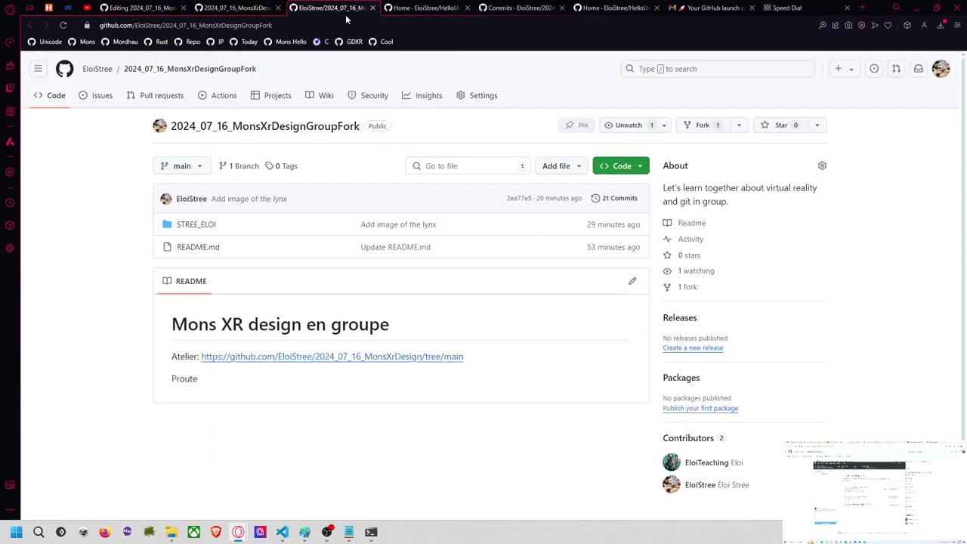
{"action": "left_click", "coordinate": [414, 9]}
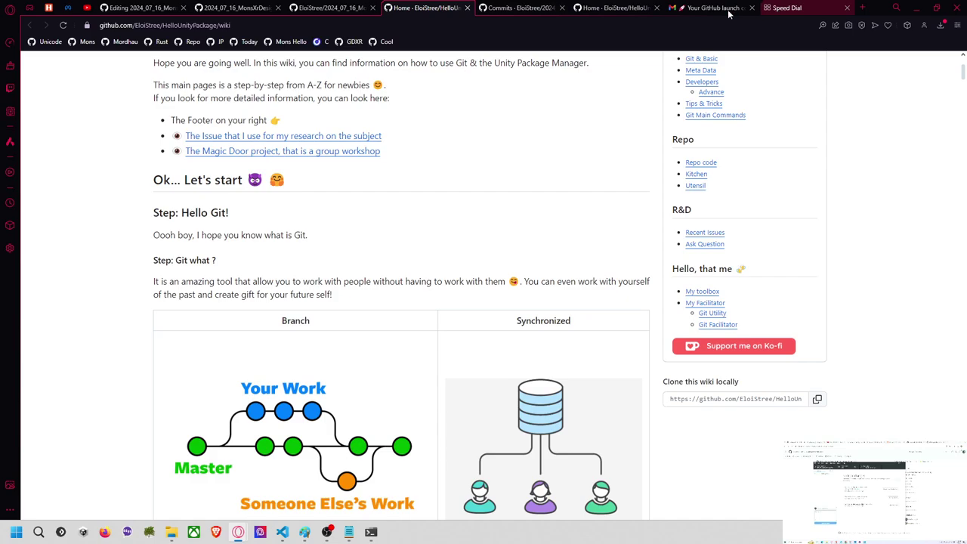
{"action": "left_click", "coordinate": [615, 8]}
{"action": "left_click", "coordinate": [541, 9]}
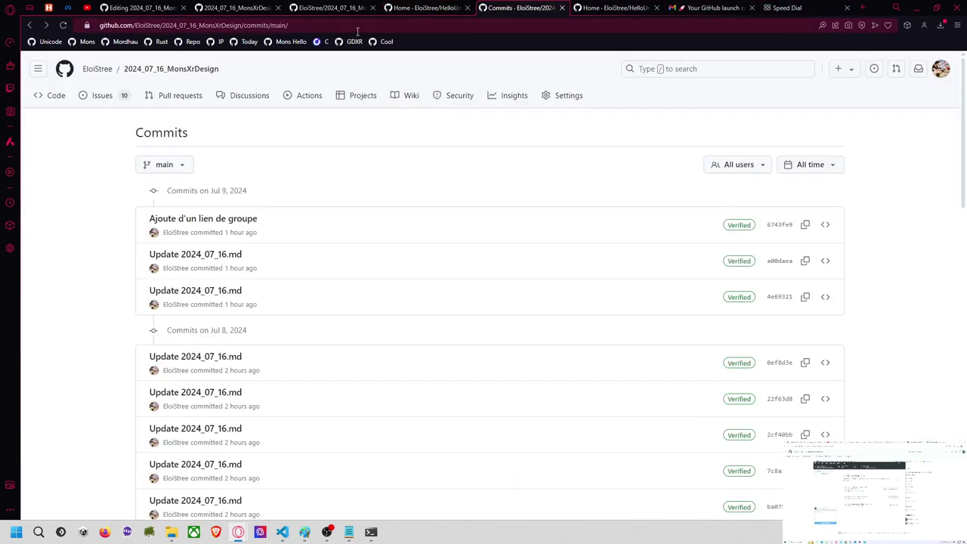
{"action": "left_click", "coordinate": [151, 9]}
{"action": "left_click", "coordinate": [87, 8]}
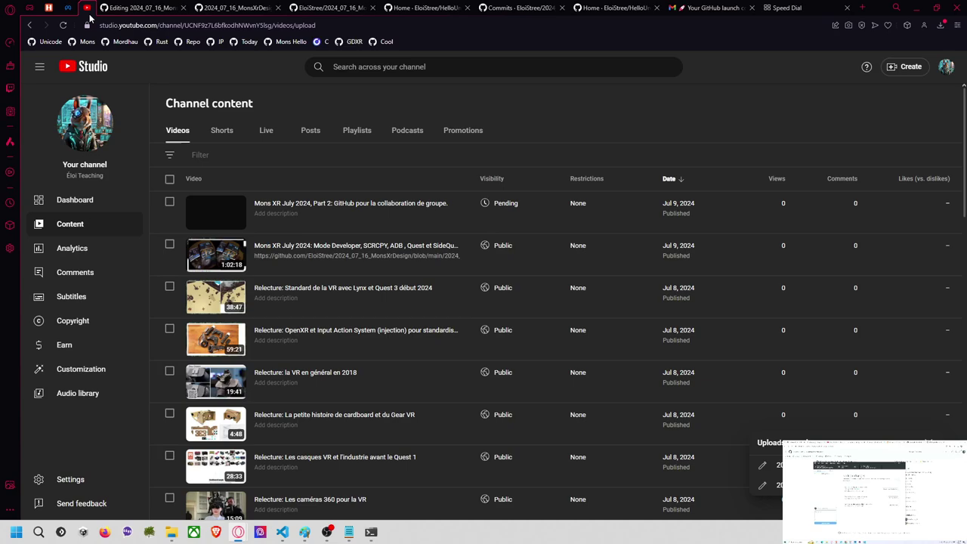
{"action": "left_click", "coordinate": [139, 8]}
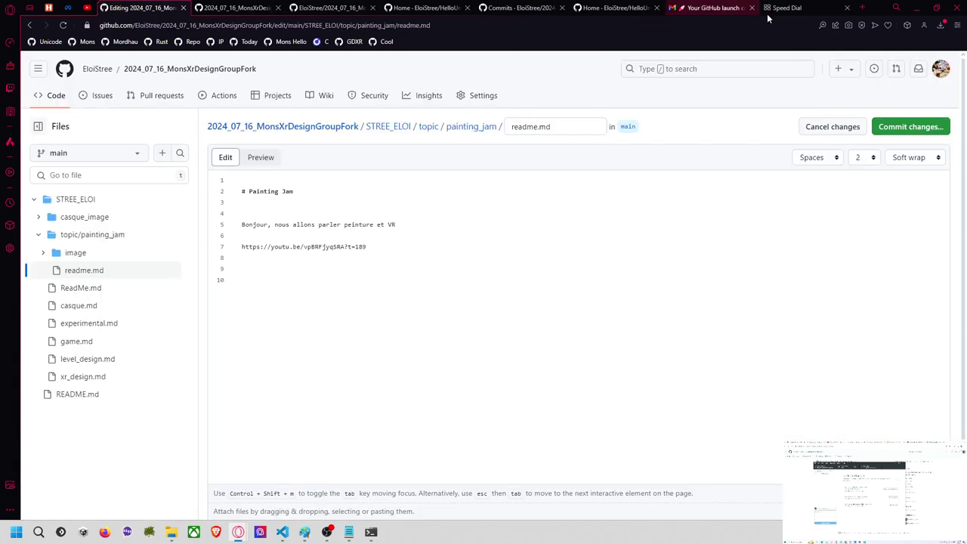
Step: Load YouTube from the Speed Dial page and search for 'eloistree painting jam'
{"action": "left_click", "coordinate": [823, 9]}
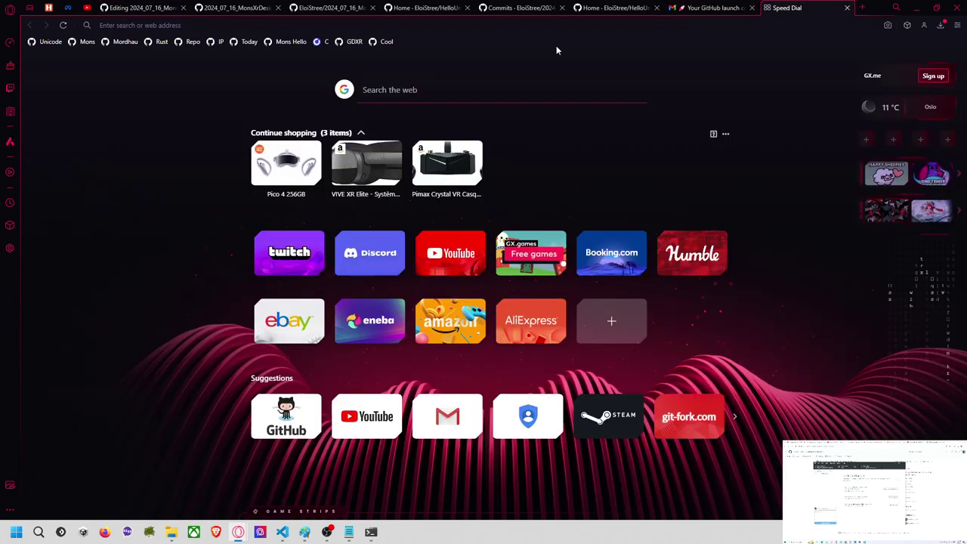
{"action": "type", "text": "yout"}
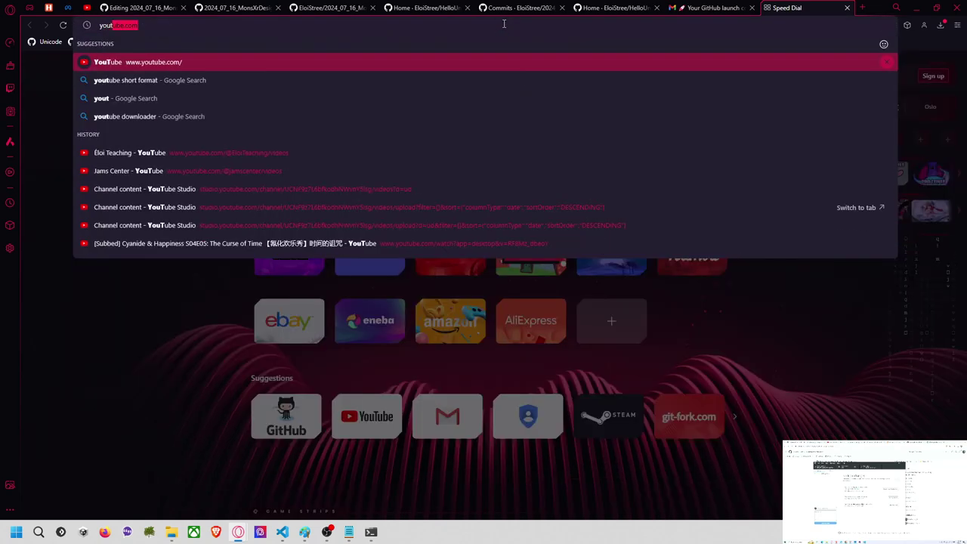
{"action": "key", "text": "Return"}
{"action": "left_click", "coordinate": [494, 67]}
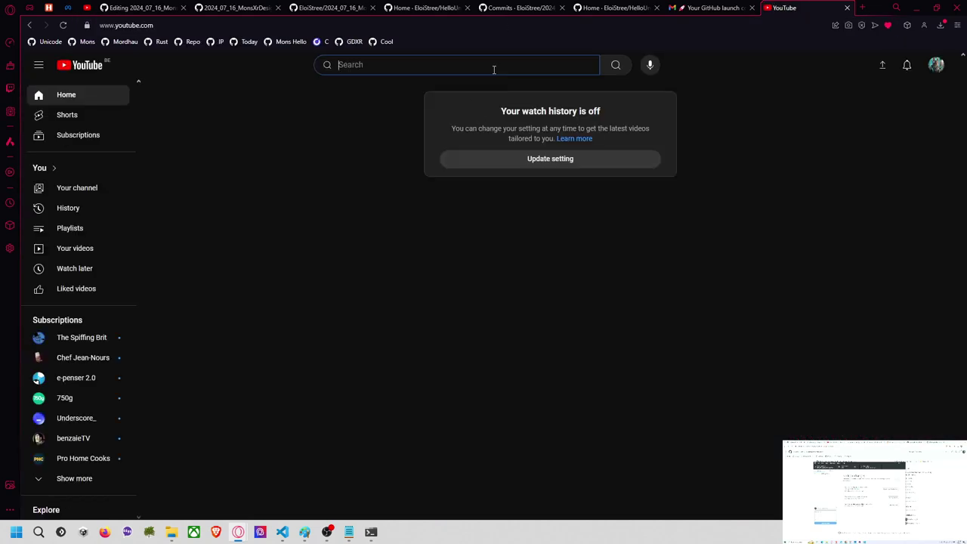
{"action": "type", "text": "eloistree pai"}
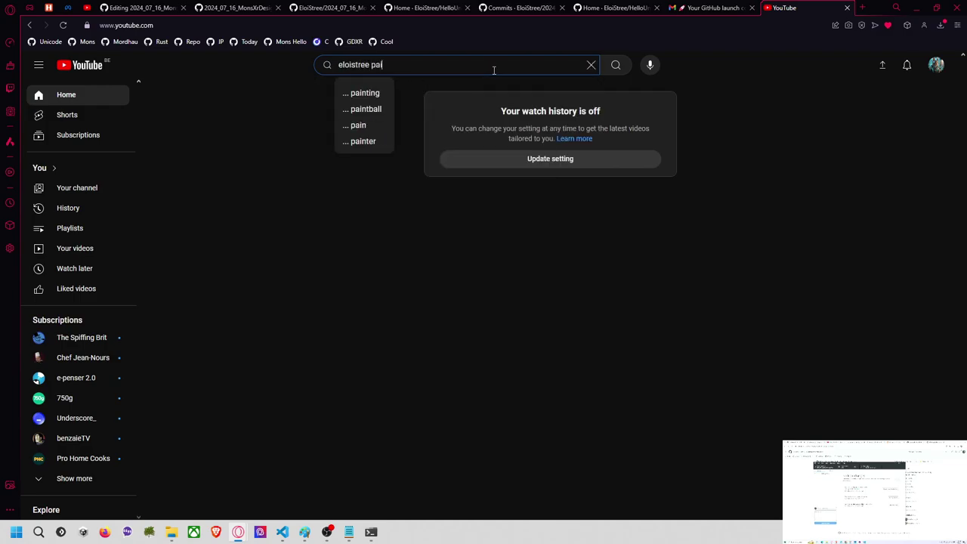
{"action": "type", "text": "nting jam"}
{"action": "key", "text": "Return"}
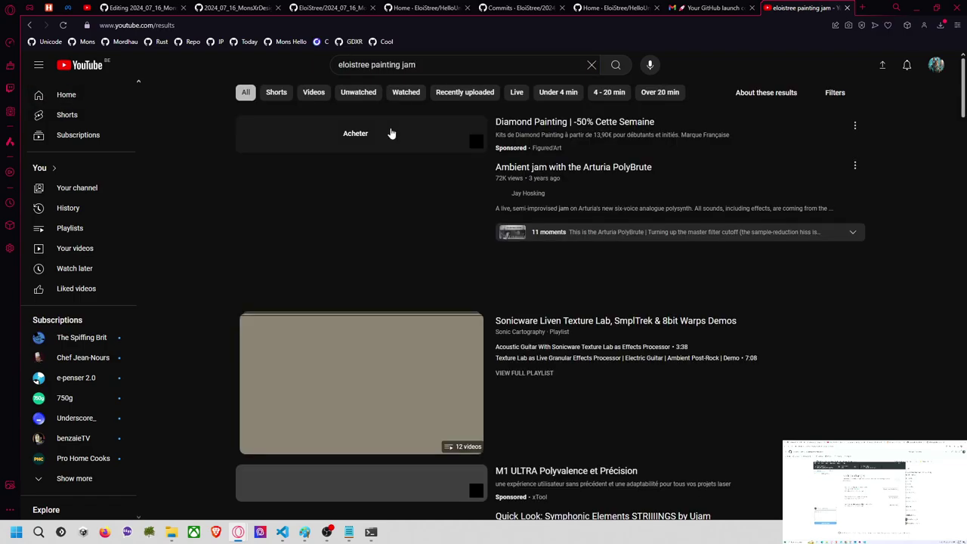
{"action": "scroll", "coordinate": [429, 208], "scroll_direction": "down", "scroll_amount": 5}
{"action": "scroll", "coordinate": [431, 217], "scroll_direction": "up", "scroll_amount": 2}
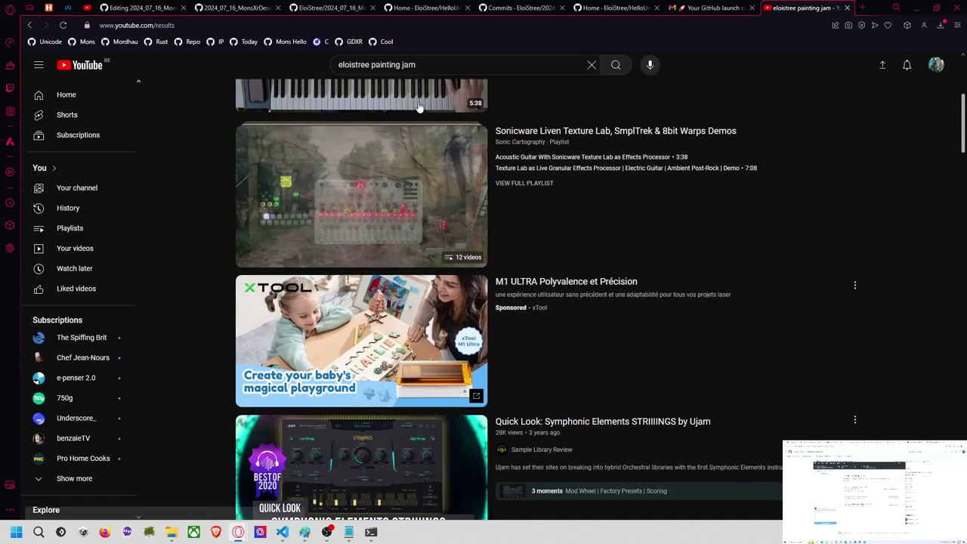
Step: Change the YouTube search query to 'jams center painting jam'
{"action": "left_click_drag", "start_coordinate": [370, 65], "coordinate": [484, 65]}
{"action": "key", "text": "BackSpace"}
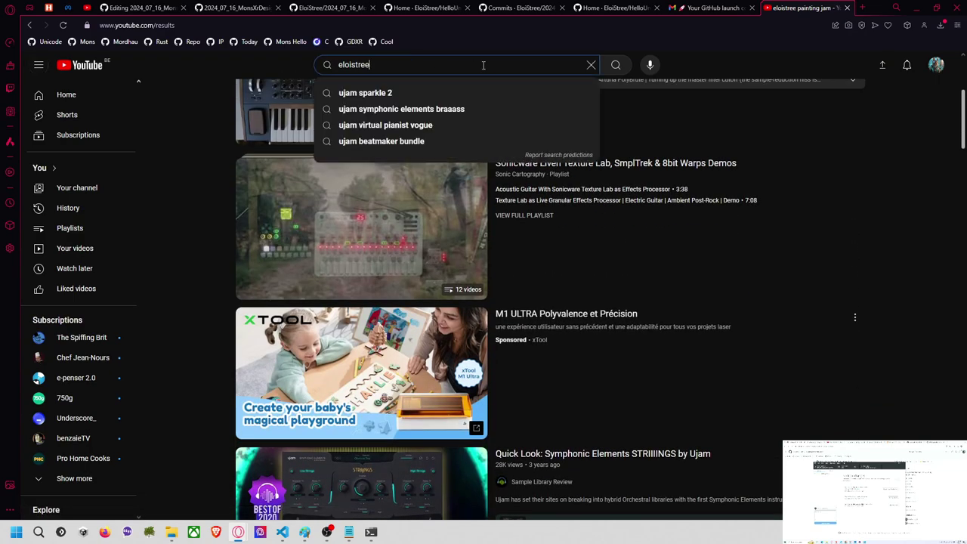
{"action": "type", "text": "jam"}
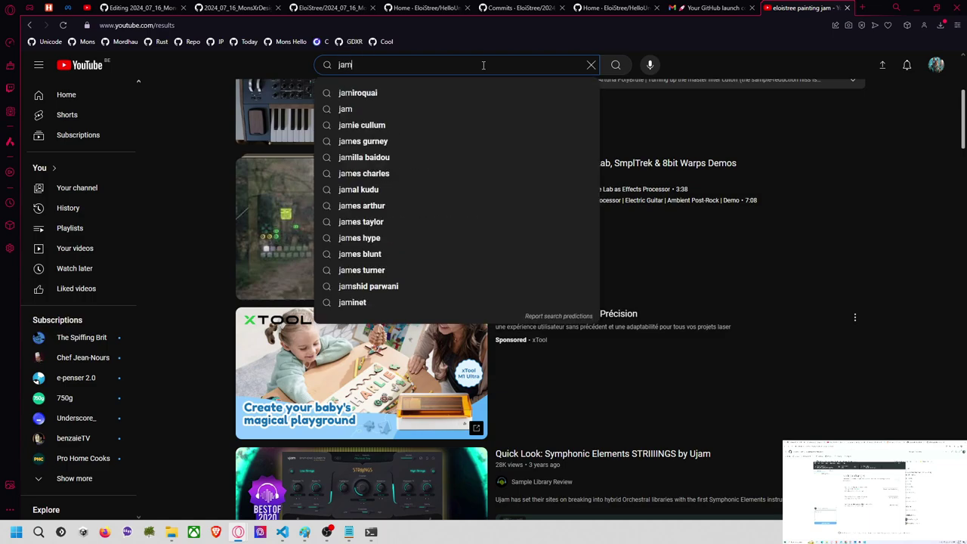
{"action": "type", "text": "s center pain"}
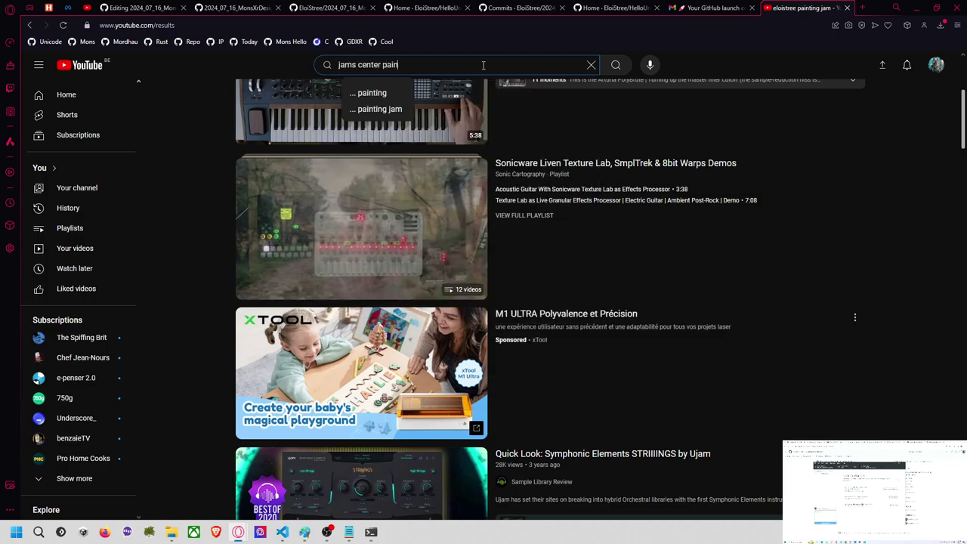
{"action": "type", "text": "ting jam"}
{"action": "key", "text": "Return"}
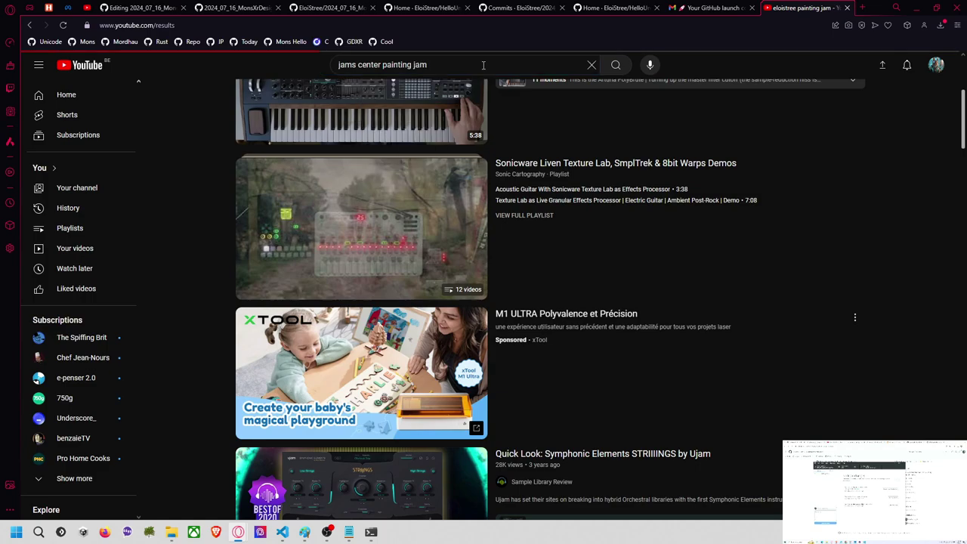
{"action": "scroll", "coordinate": [444, 243], "scroll_direction": "down", "scroll_amount": 2}
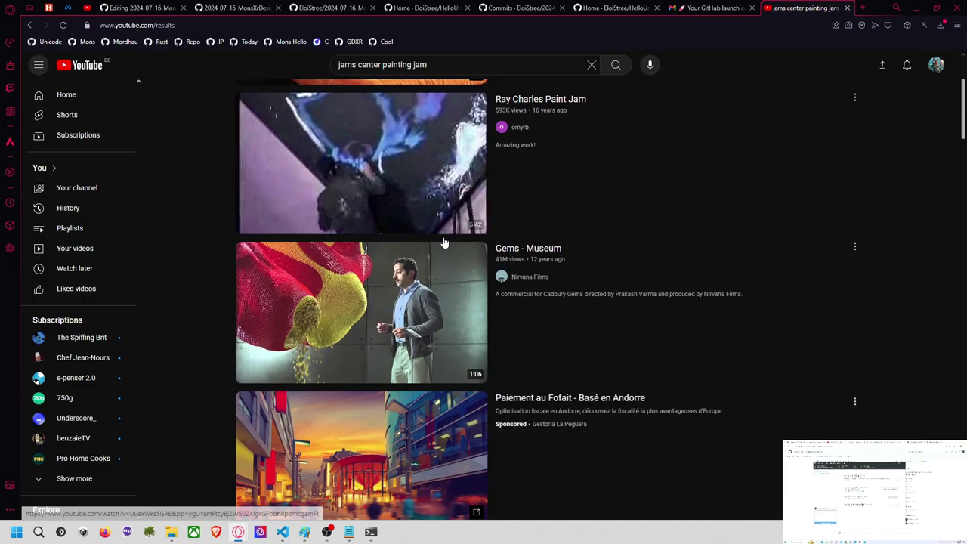